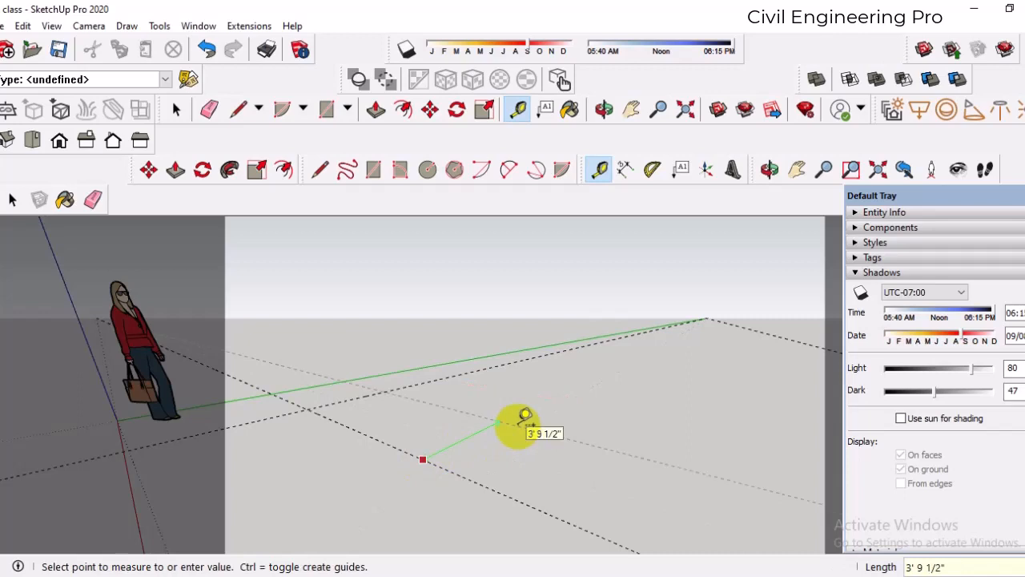
Place a guide line parallel to the red axis, 25' away from the existing parallel guide
{"action": "key", "text": "Return"}
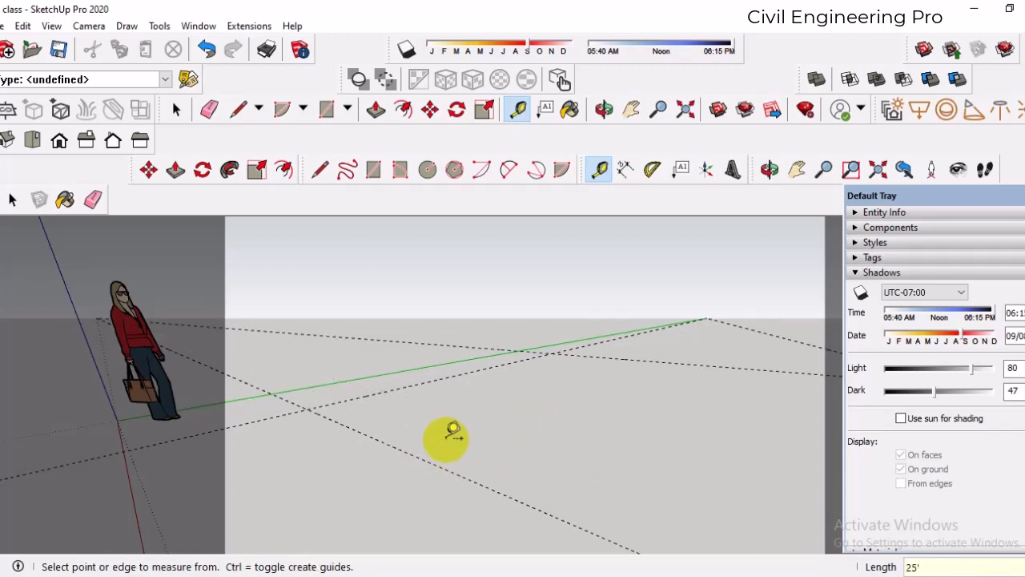
{"action": "scroll", "coordinate": [445, 440], "scroll_direction": "down", "scroll_amount": 8}
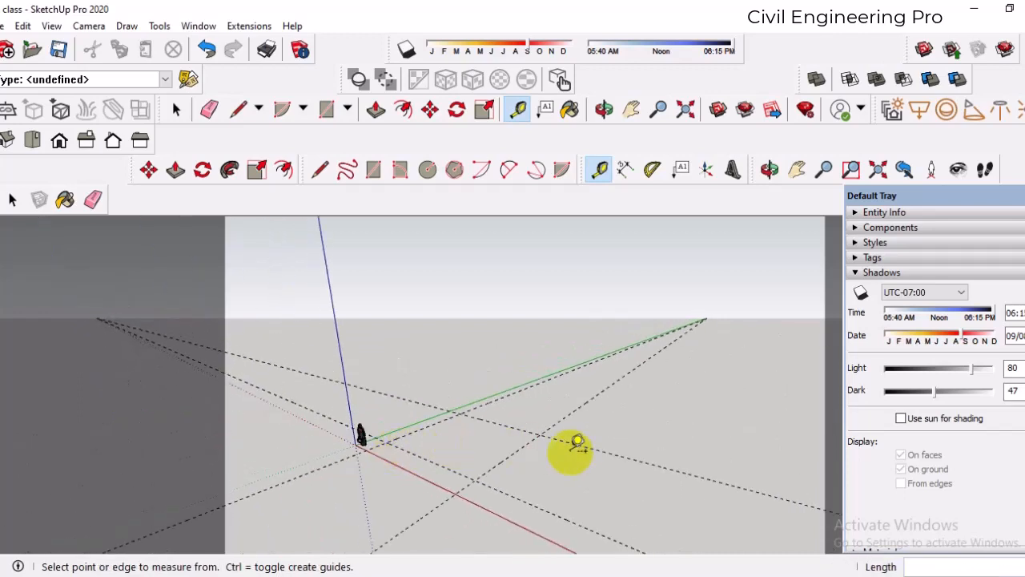
{"action": "middle_click_drag", "start_coordinate": [577, 443], "coordinate": [554, 406], "text": "shift"}
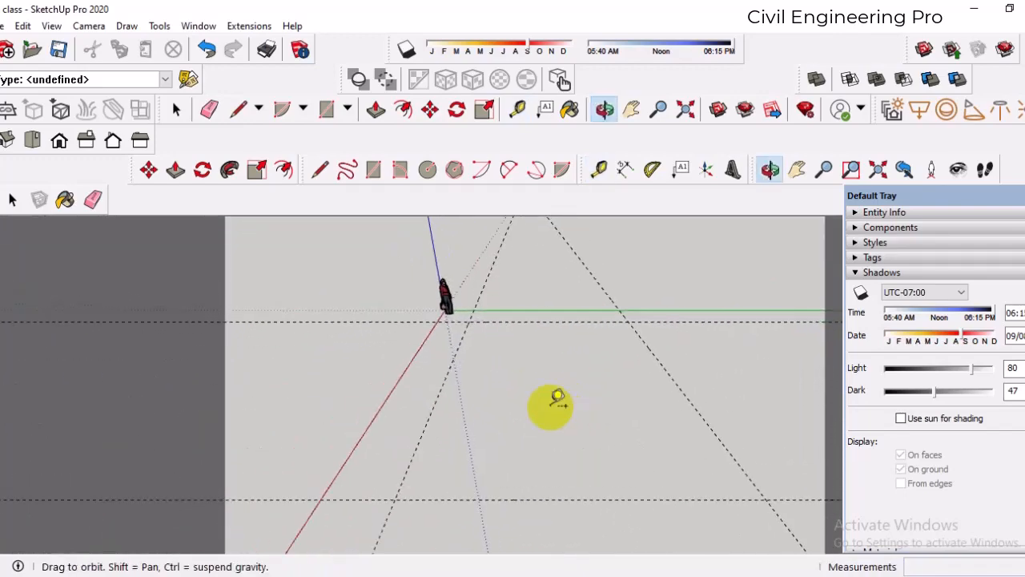
Draw a 30' by 25' rectangle between the opposite intersections of the four guide lines
{"action": "left_click", "coordinate": [371, 171]}
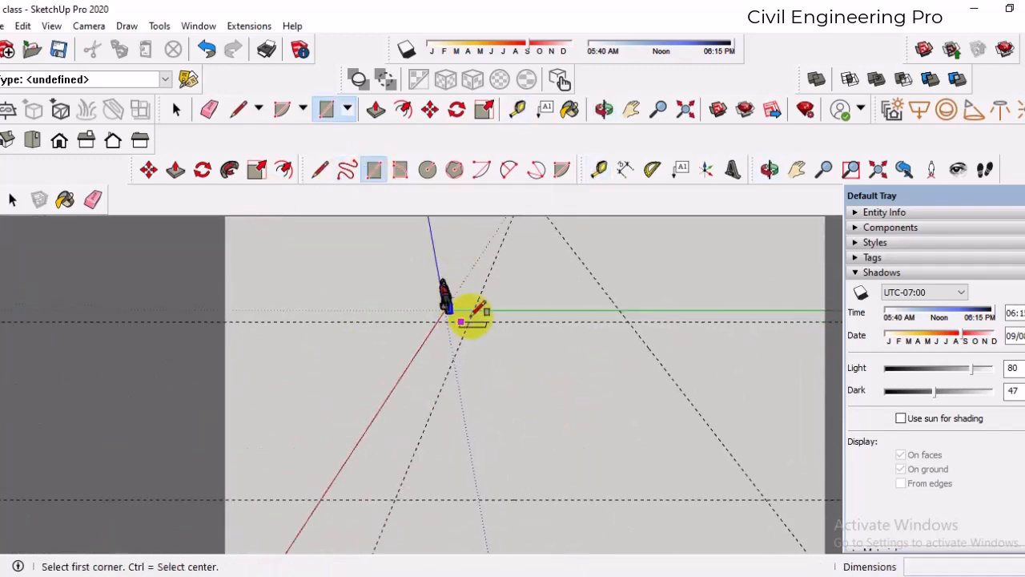
{"action": "left_click", "coordinate": [471, 321]}
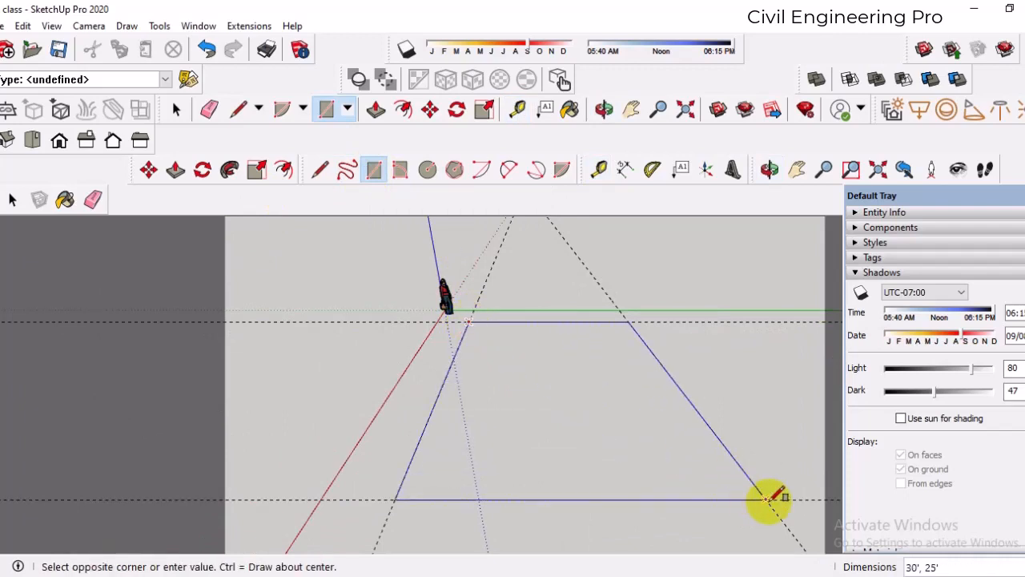
{"action": "left_click", "coordinate": [765, 500]}
{"action": "middle_click_drag", "start_coordinate": [519, 412], "coordinate": [521, 378]}
{"action": "scroll", "coordinate": [529, 314], "scroll_direction": "down", "scroll_amount": 3}
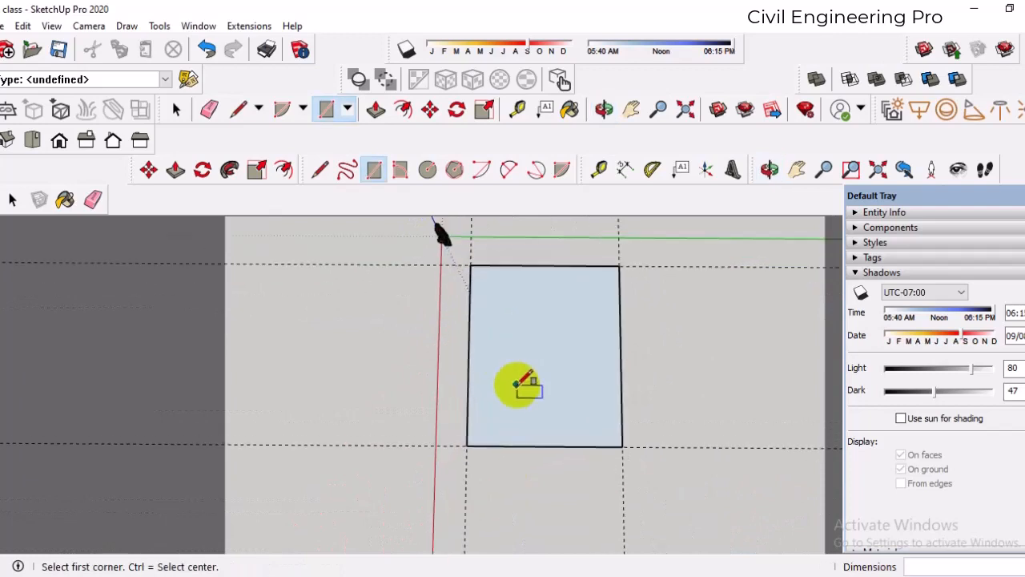
{"action": "scroll", "coordinate": [540, 288], "scroll_direction": "up", "scroll_amount": 4}
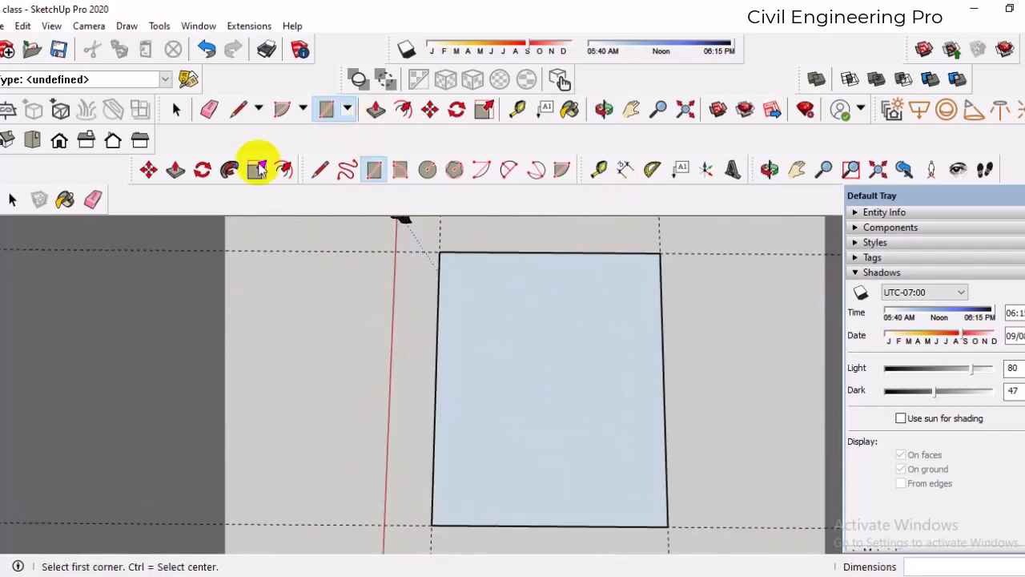
In the top view, dimension one long and one short side of the rectangle, placing both dimensions just outside the face
{"action": "left_click", "coordinate": [60, 151]}
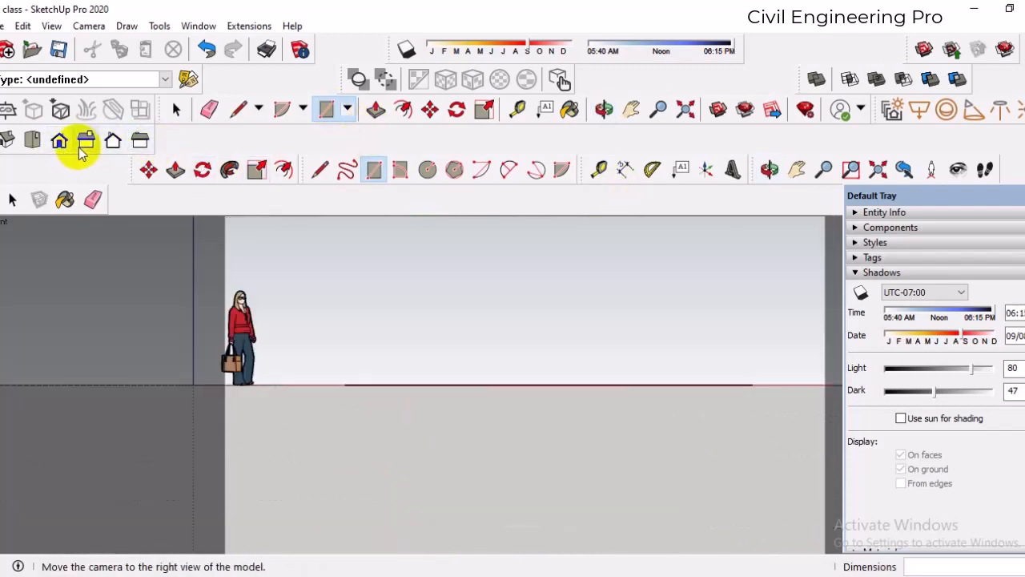
{"action": "left_click", "coordinate": [85, 142]}
{"action": "left_click", "coordinate": [113, 144]}
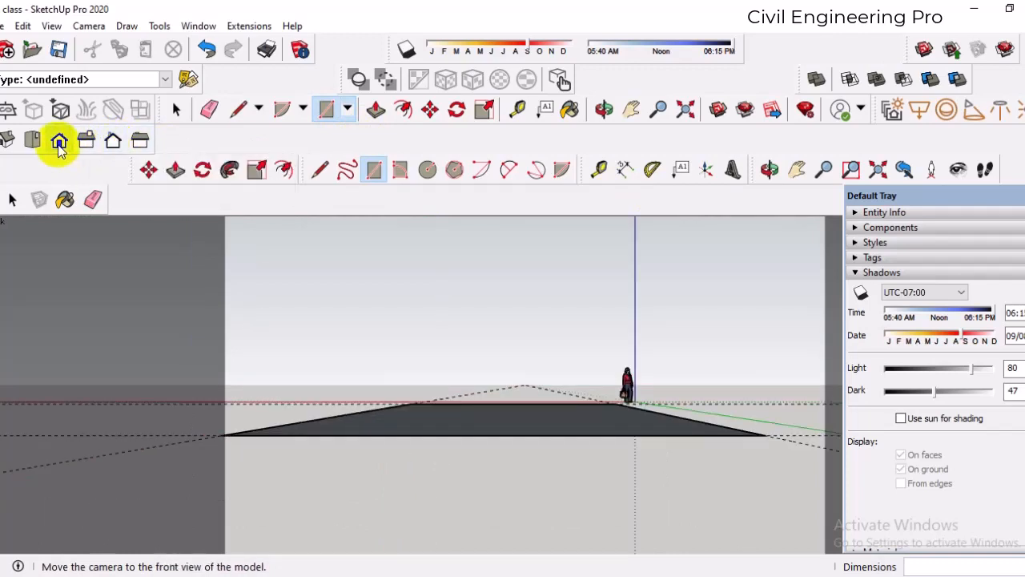
{"action": "left_click", "coordinate": [33, 142]}
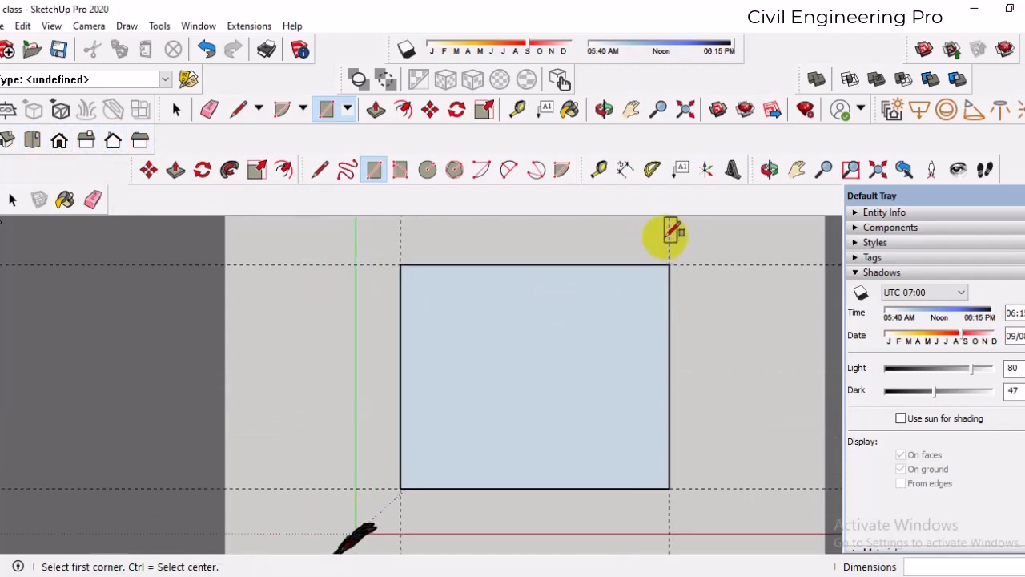
{"action": "left_click", "coordinate": [626, 169]}
{"action": "left_click", "coordinate": [400, 265]}
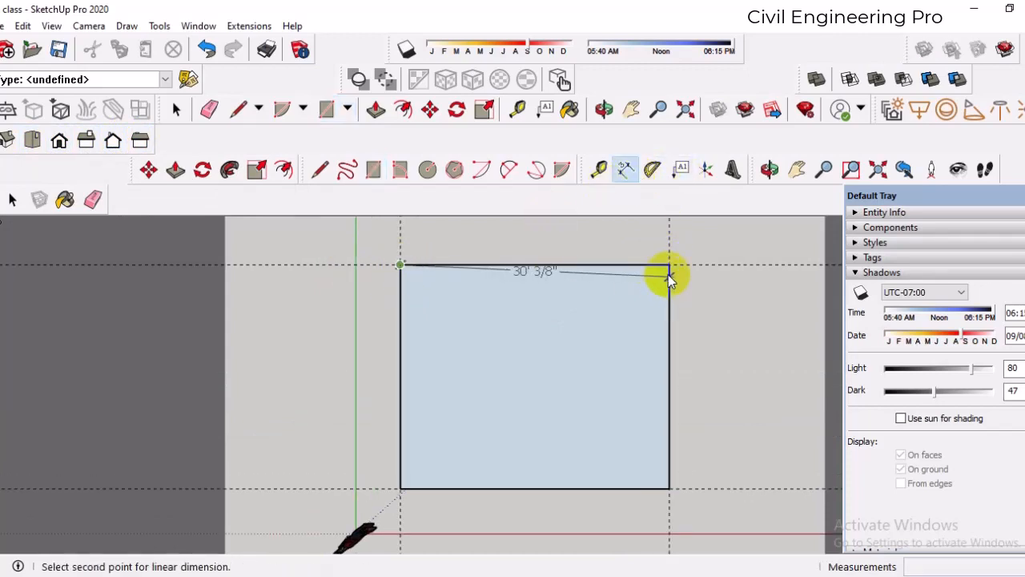
{"action": "left_click", "coordinate": [668, 265]}
{"action": "left_click", "coordinate": [664, 249]}
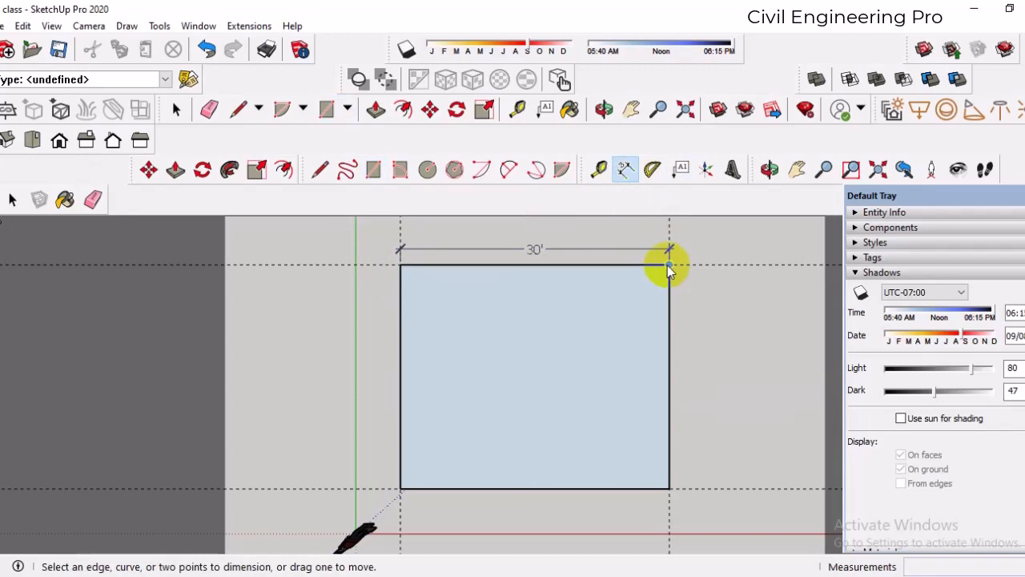
{"action": "left_click", "coordinate": [668, 265]}
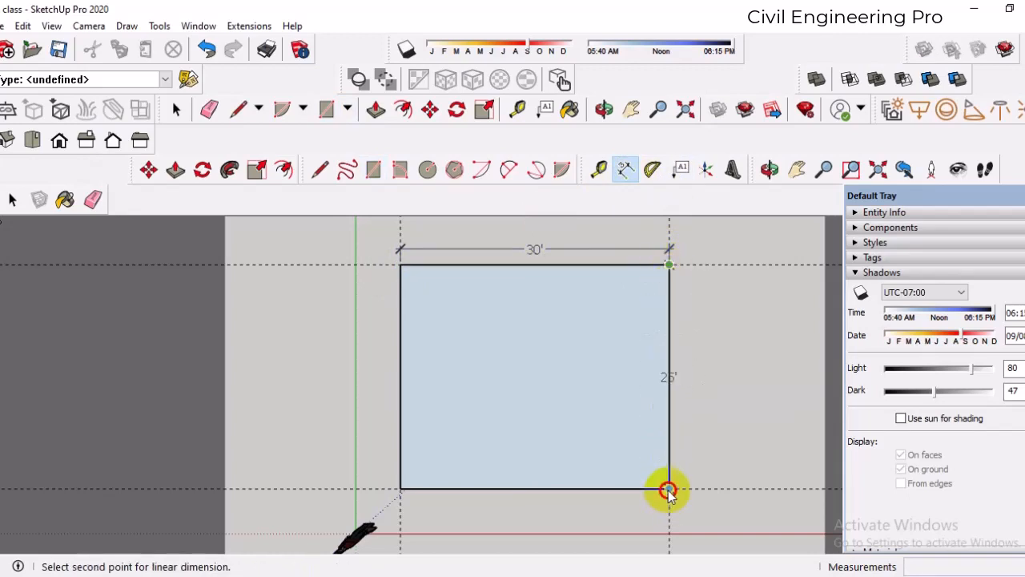
{"action": "left_click", "coordinate": [691, 476]}
{"action": "scroll", "coordinate": [609, 357], "scroll_direction": "down", "scroll_amount": 4}
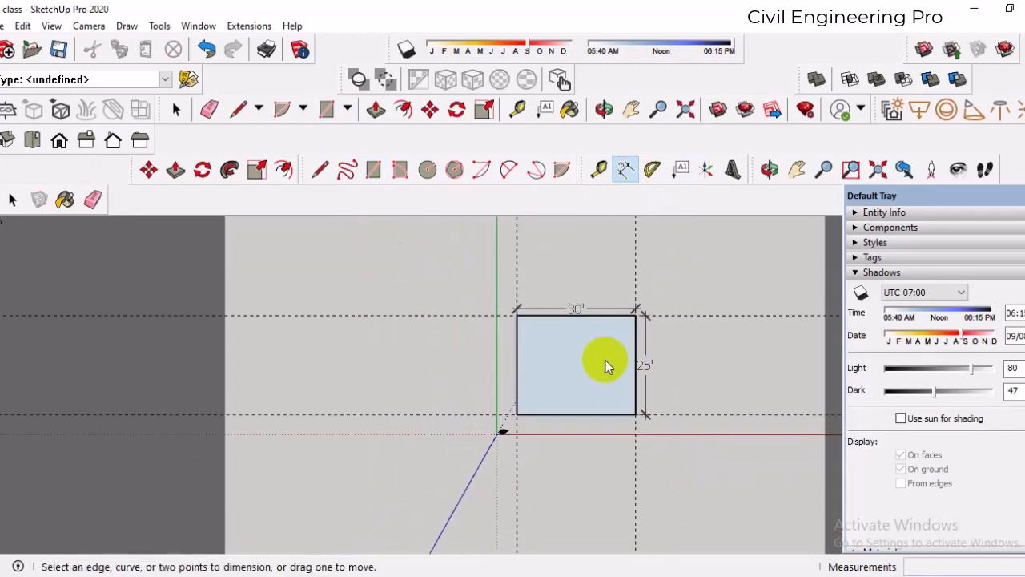
Offset the rectangle's outline inward to form the thin strip of the outer walls
{"action": "middle_click_drag", "start_coordinate": [592, 387], "coordinate": [300, 367]}
{"action": "middle_click_drag", "start_coordinate": [423, 435], "coordinate": [553, 513]}
{"action": "middle_click_drag", "start_coordinate": [543, 394], "coordinate": [561, 416]}
{"action": "middle_click_drag", "start_coordinate": [590, 312], "coordinate": [614, 297]}
{"action": "middle_click_drag", "start_coordinate": [590, 428], "coordinate": [684, 362]}
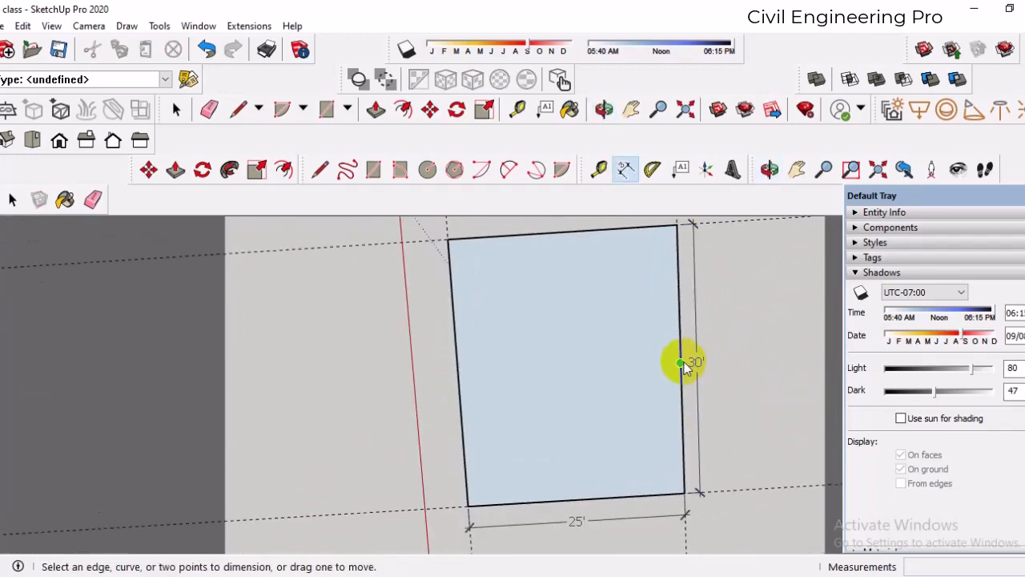
{"action": "middle_click_drag", "start_coordinate": [640, 322], "coordinate": [661, 404]}
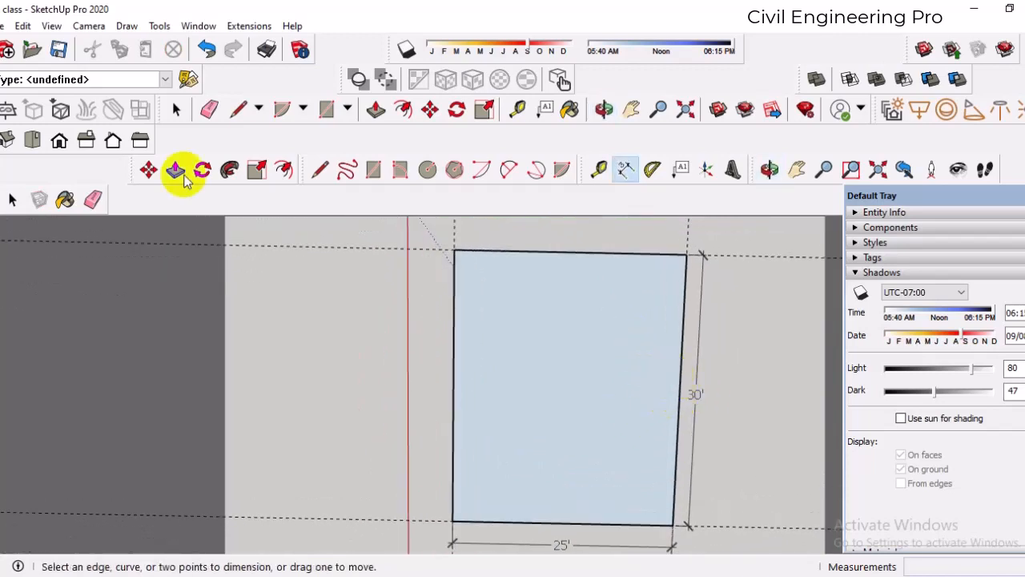
{"action": "left_click", "coordinate": [283, 170]}
{"action": "left_click", "coordinate": [584, 453]}
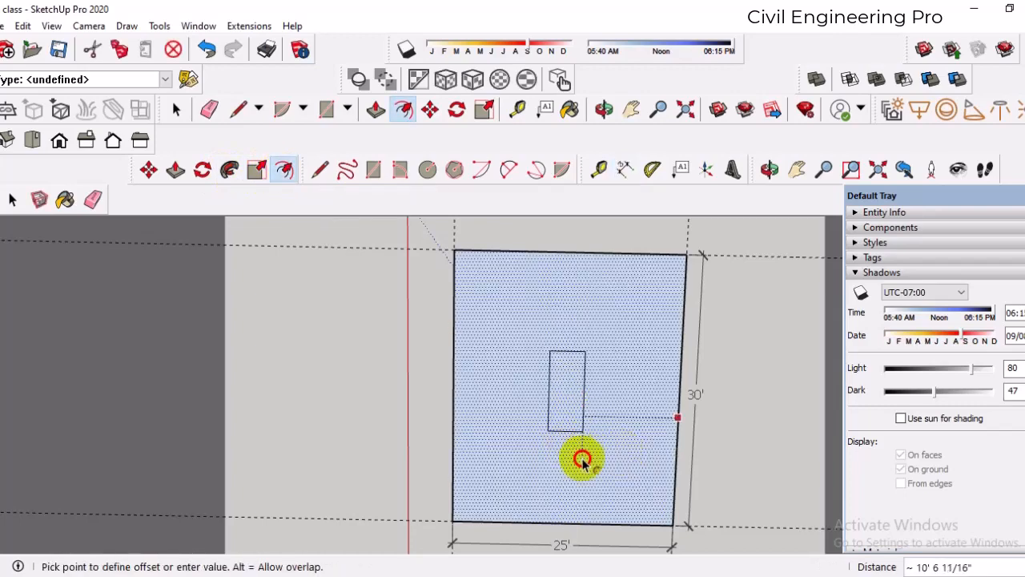
{"action": "key", "text": "Return"}
{"action": "scroll", "coordinate": [659, 531], "scroll_direction": "up", "scroll_amount": 3}
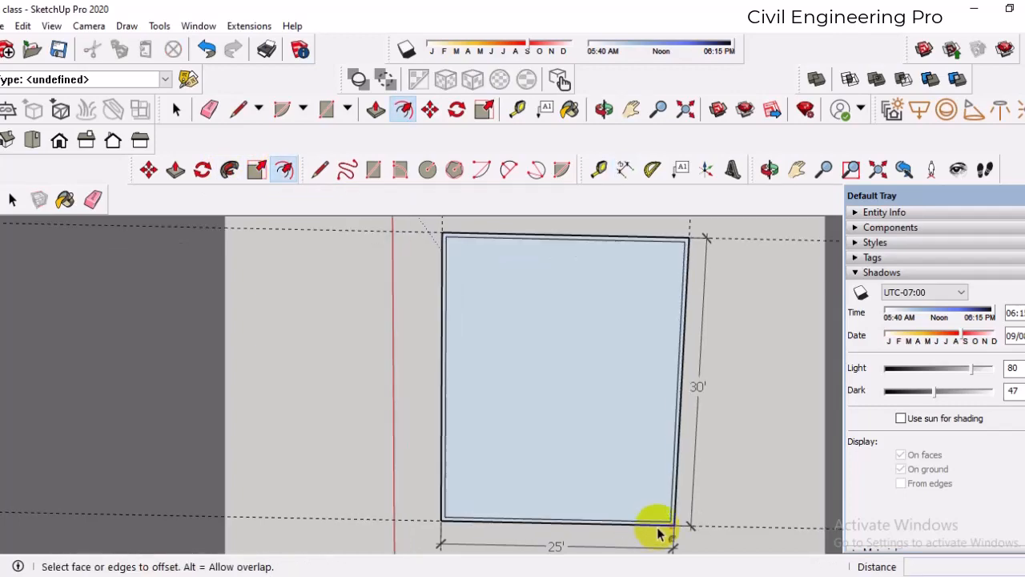
Place guide lines 7' inside the inner wall edge on the dimensioned 30' side and 14' inside the adjacent far inner wall edge
{"action": "middle_click_drag", "start_coordinate": [648, 505], "coordinate": [687, 451]}
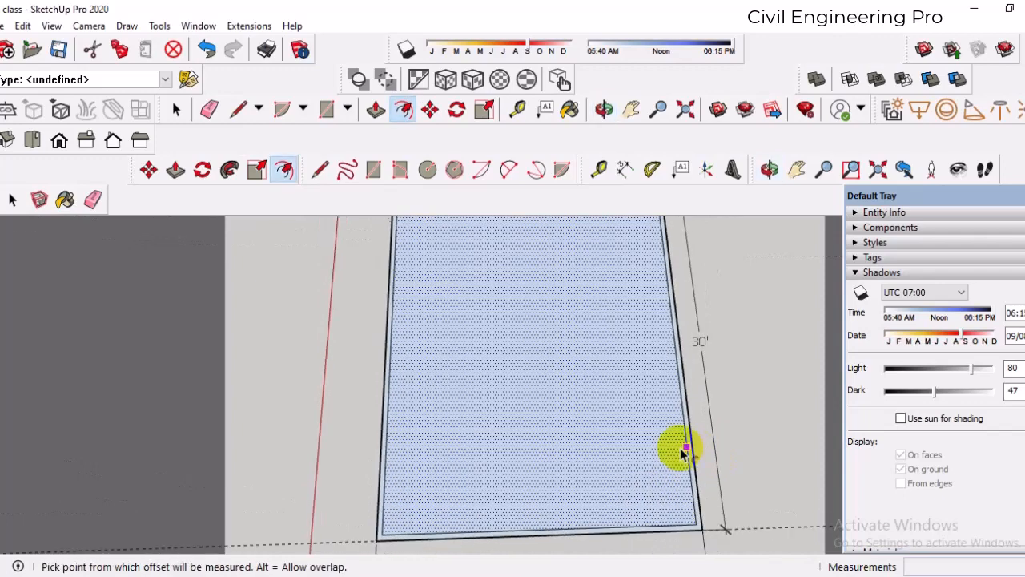
{"action": "scroll", "coordinate": [683, 444], "scroll_direction": "down", "scroll_amount": 2}
{"action": "scroll", "coordinate": [638, 337], "scroll_direction": "up", "scroll_amount": 1}
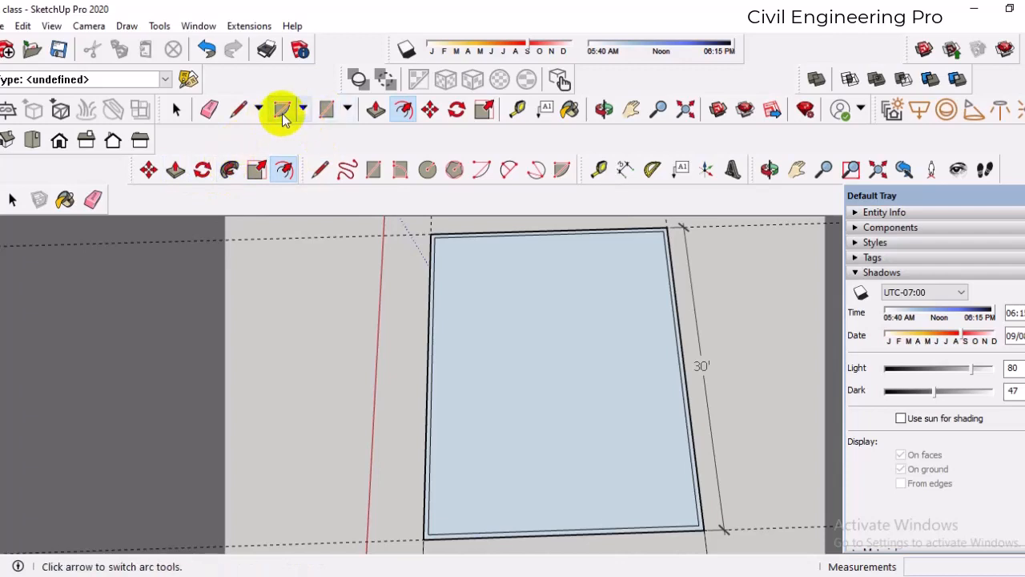
{"action": "left_click", "coordinate": [600, 172]}
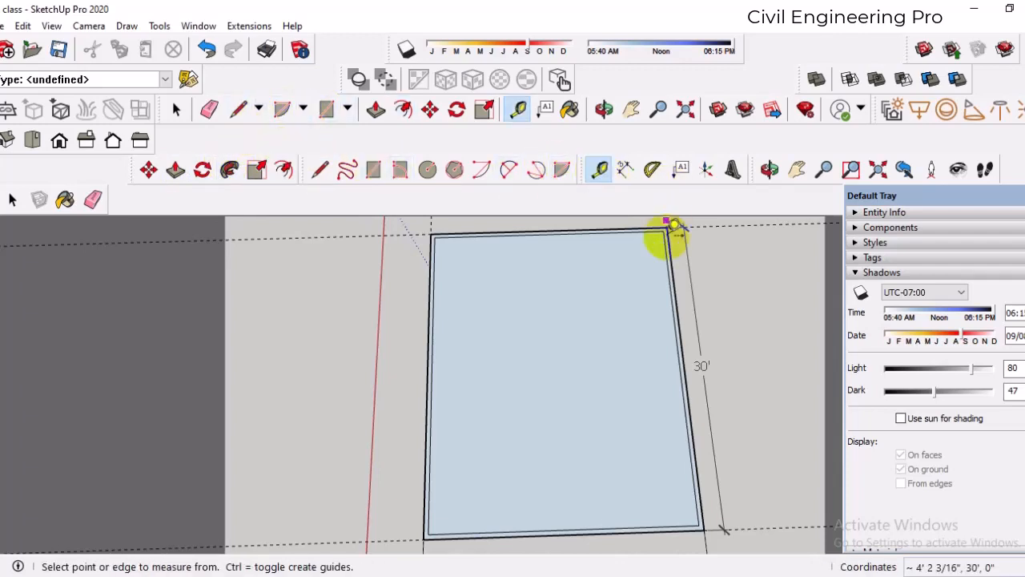
{"action": "left_click", "coordinate": [667, 258]}
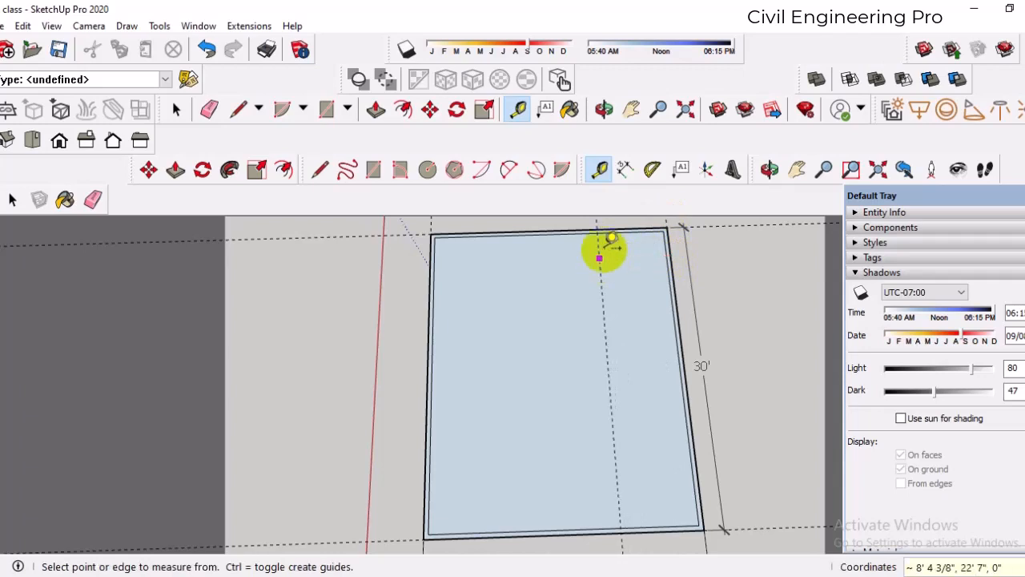
{"action": "scroll", "coordinate": [608, 244], "scroll_direction": "up", "scroll_amount": 2}
{"action": "scroll", "coordinate": [603, 320], "scroll_direction": "down", "scroll_amount": 1}
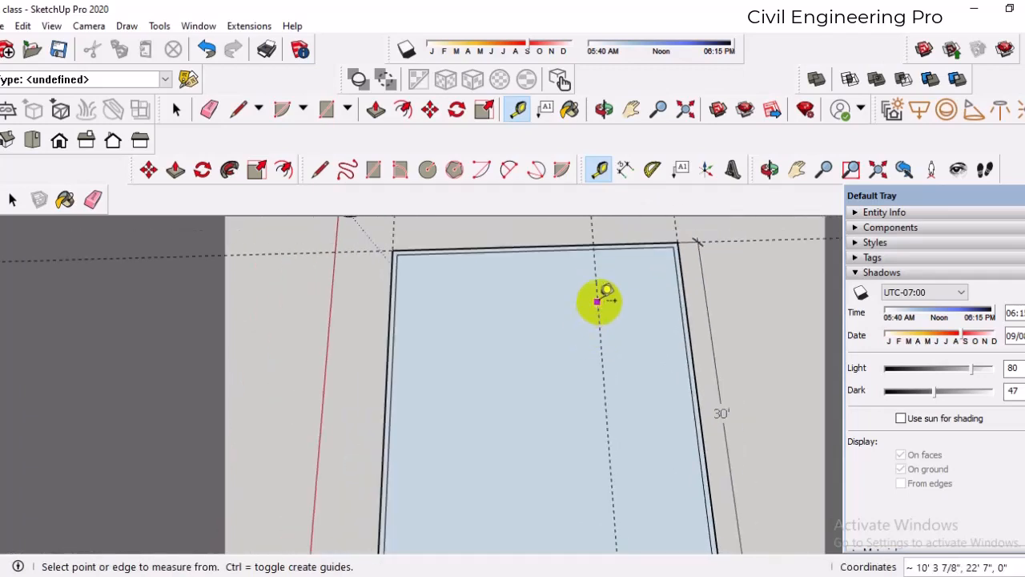
{"action": "left_click", "coordinate": [627, 247]}
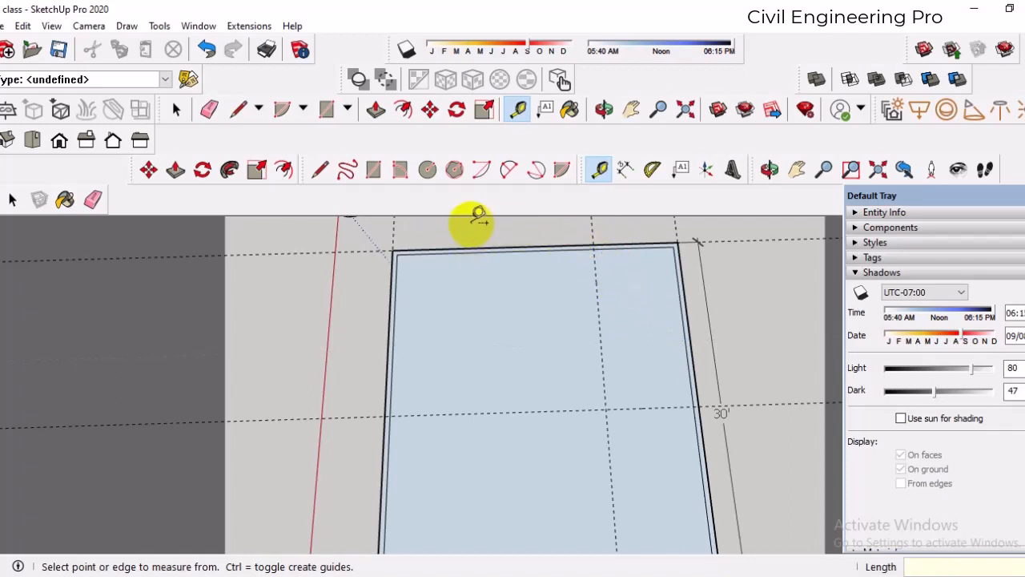
Draw the corner room's 14' and 7' inner edges along the guides, joining them to the inner wall outline
{"action": "left_click", "coordinate": [319, 170]}
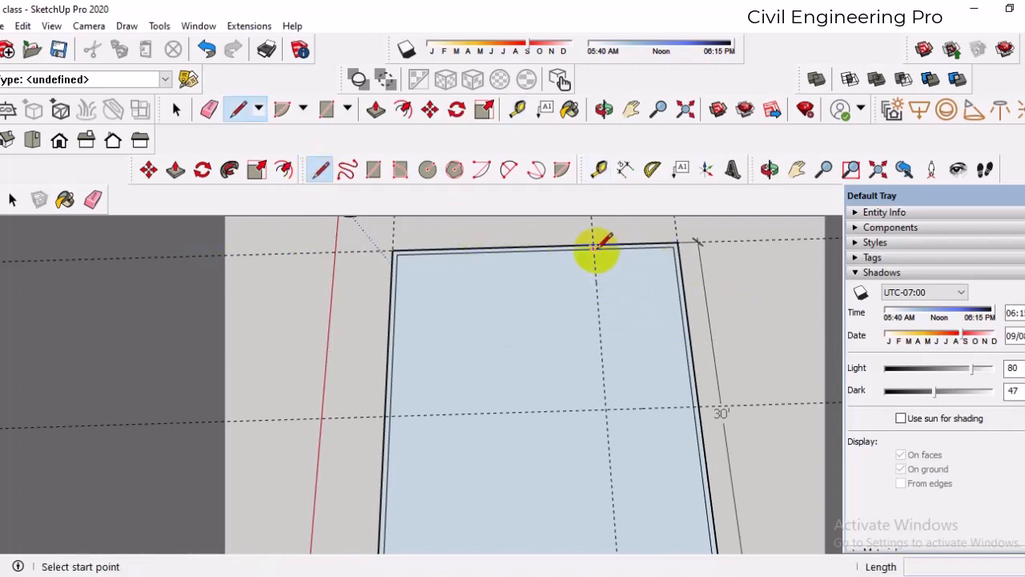
{"action": "left_click", "coordinate": [594, 249]}
{"action": "left_click", "coordinate": [606, 410]}
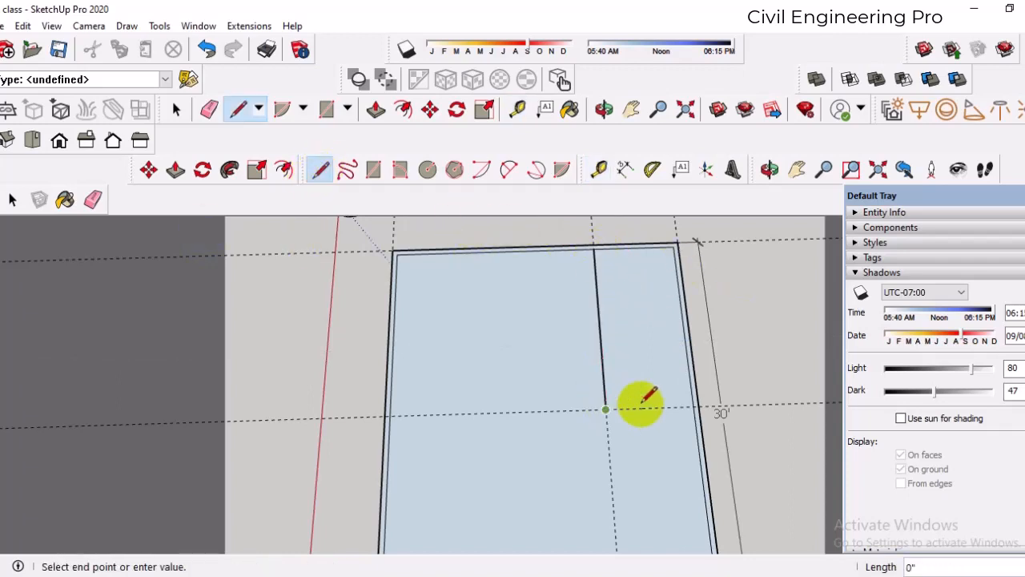
{"action": "left_click", "coordinate": [694, 407]}
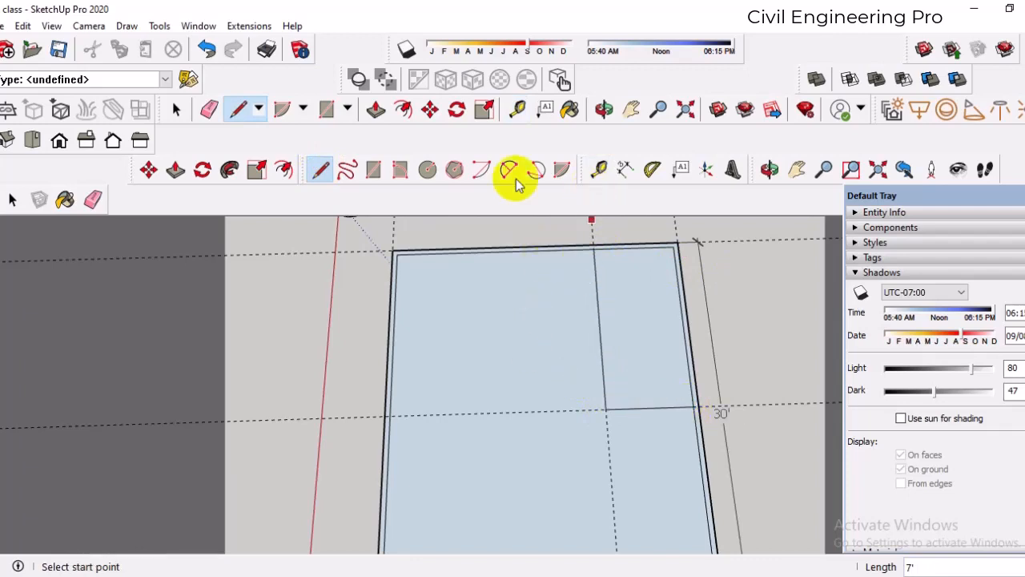
Place parallel guide lines 5" outside the corner room's two edges to mark the partition wall thickness
{"action": "left_click", "coordinate": [481, 170]}
{"action": "left_click", "coordinate": [598, 169]}
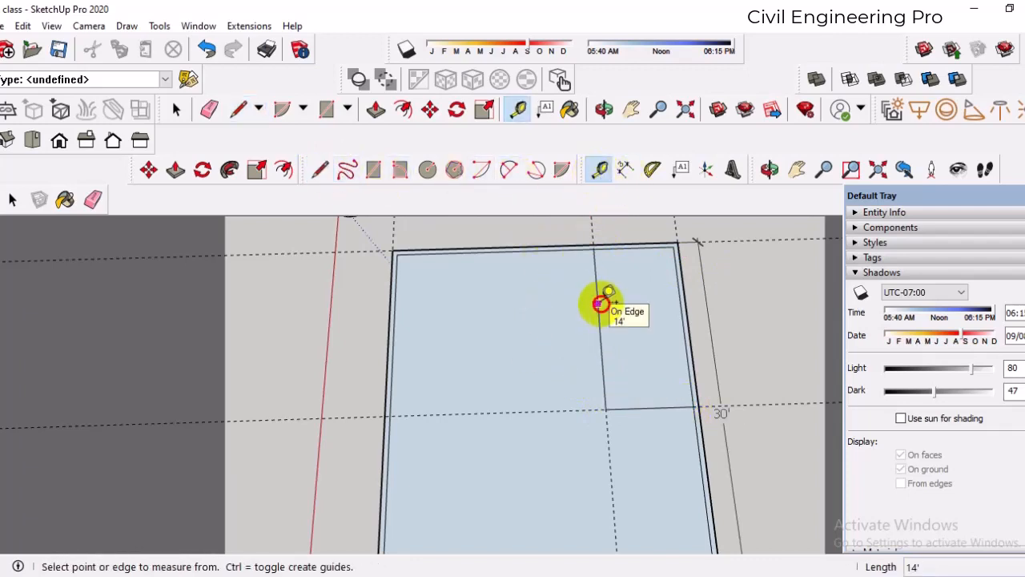
{"action": "left_click", "coordinate": [598, 303]}
{"action": "type", "text": "5"}
{"action": "key", "text": "Return"}
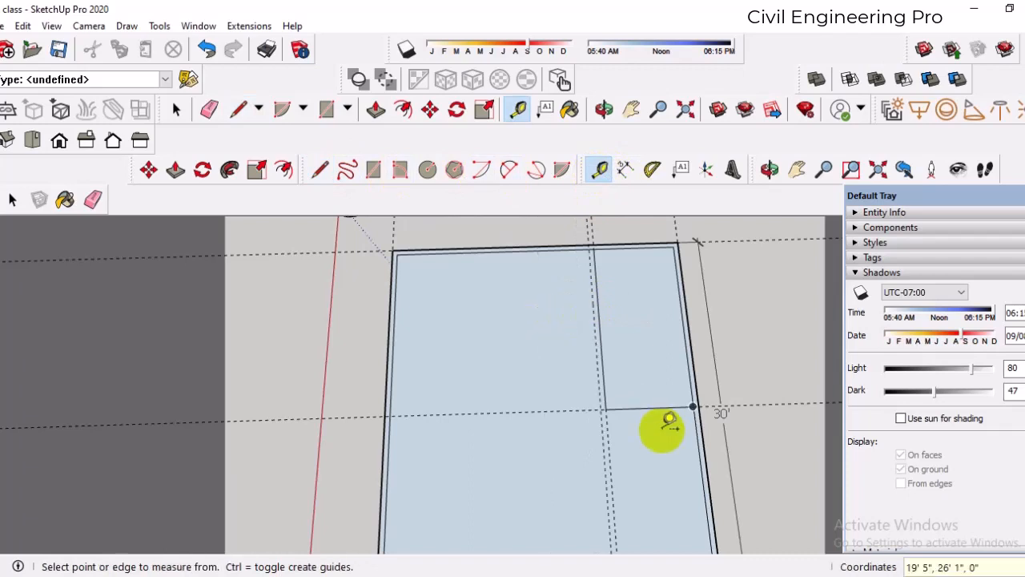
{"action": "left_click", "coordinate": [637, 408]}
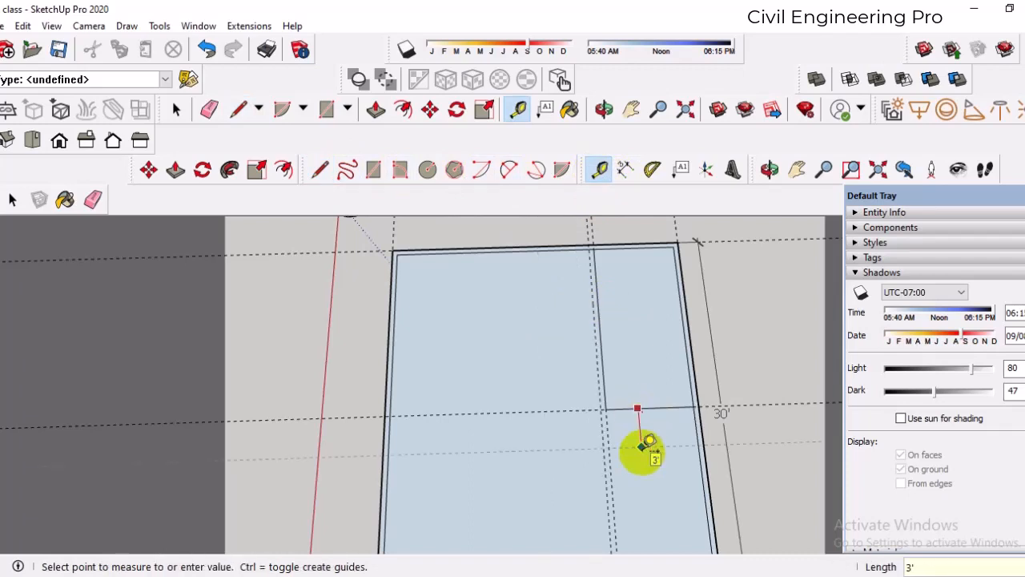
{"action": "left_click", "coordinate": [648, 448]}
{"action": "scroll", "coordinate": [705, 410], "scroll_direction": "up", "scroll_amount": 1}
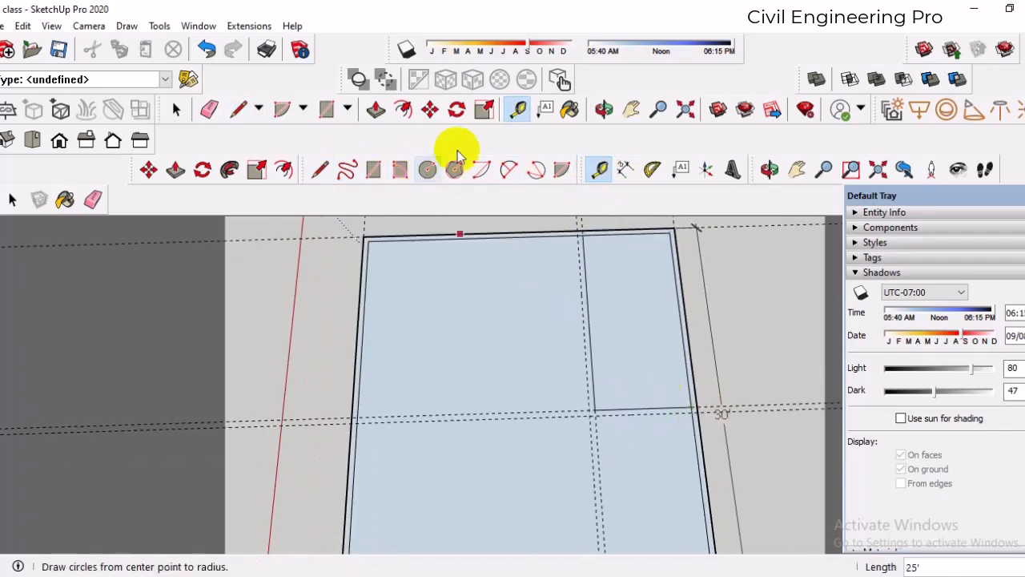
Draw the partition wall's outer edges along the new guides, from one inner wall edge around the corner to the other
{"action": "left_click", "coordinate": [320, 169]}
{"action": "scroll", "coordinate": [689, 411], "scroll_direction": "up", "scroll_amount": 1}
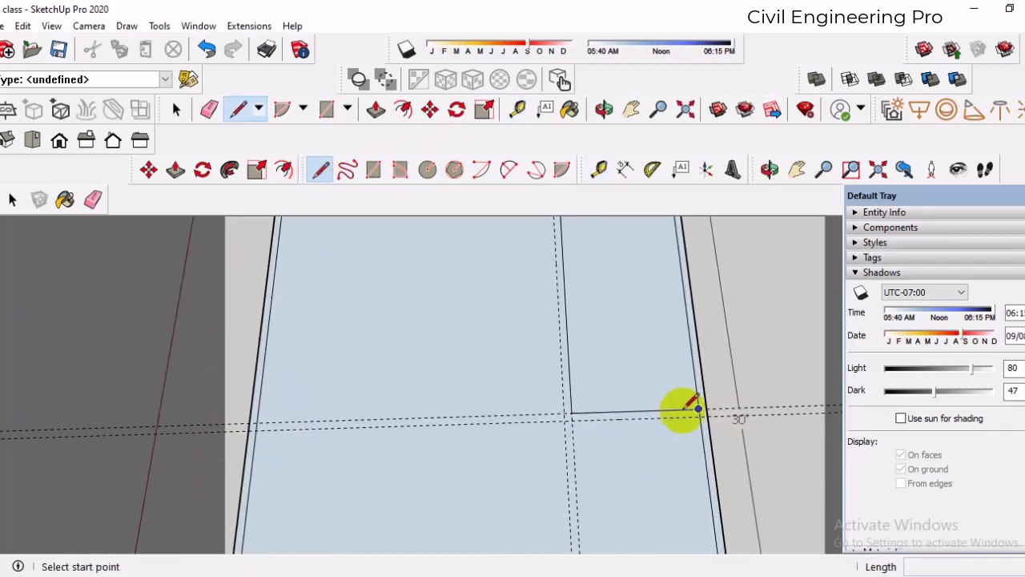
{"action": "left_click", "coordinate": [700, 415]}
{"action": "left_click", "coordinate": [567, 415]}
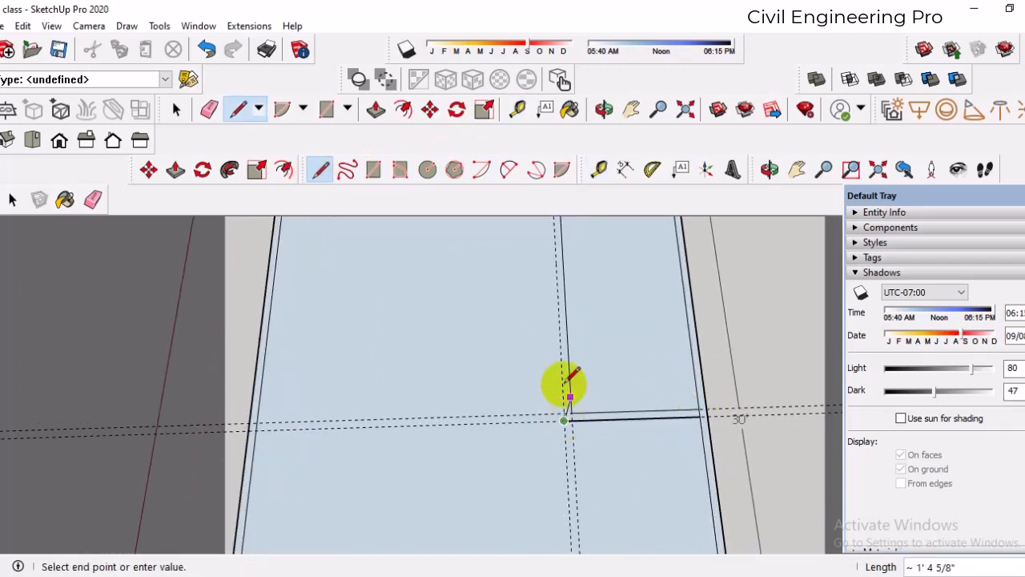
{"action": "scroll", "coordinate": [567, 391], "scroll_direction": "down", "scroll_amount": 2}
{"action": "scroll", "coordinate": [556, 254], "scroll_direction": "up", "scroll_amount": 1}
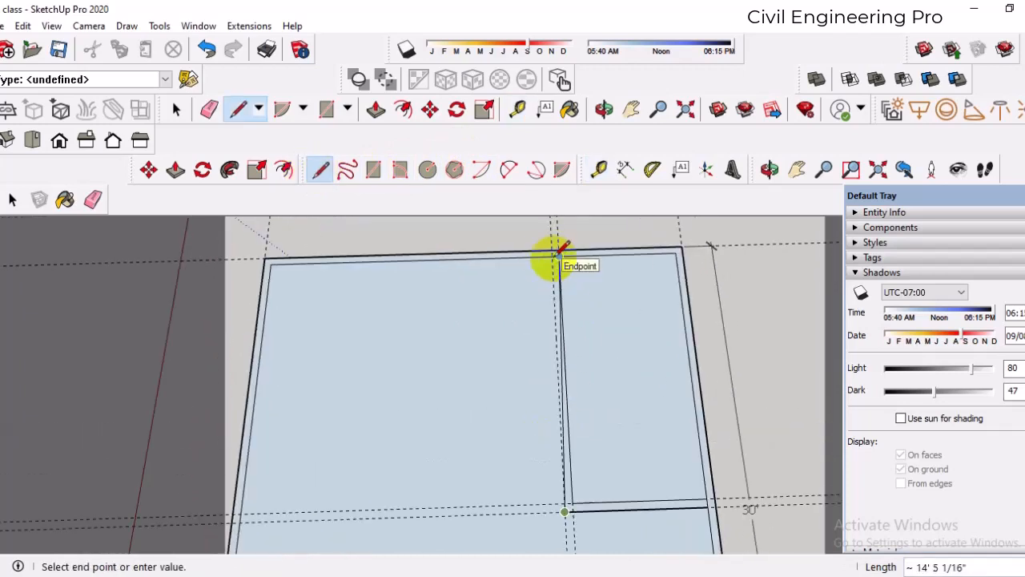
{"action": "left_click", "coordinate": [557, 254]}
{"action": "scroll", "coordinate": [522, 327], "scroll_direction": "down", "scroll_amount": 3}
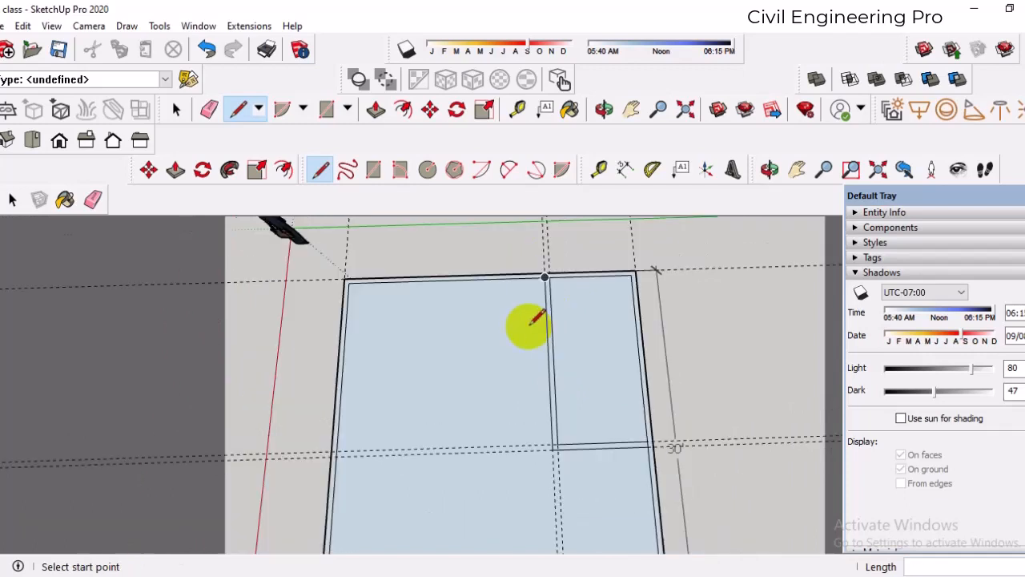
Erase the construction guide lines running through the corner room's partition walls, keeping the drawn wall edges
{"action": "left_click", "coordinate": [93, 200]}
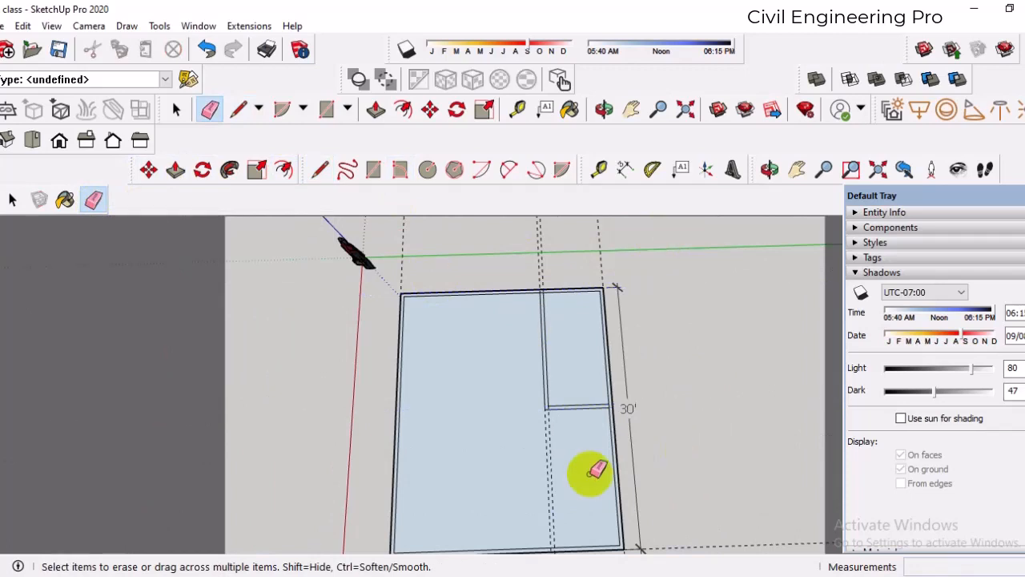
{"action": "left_click", "coordinate": [553, 469]}
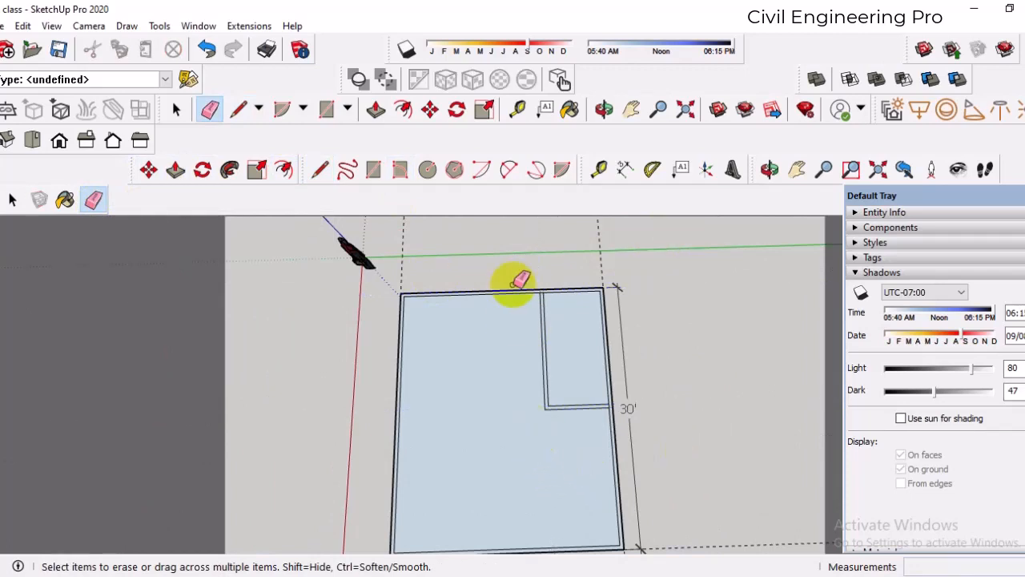
{"action": "scroll", "coordinate": [514, 290], "scroll_direction": "up", "scroll_amount": 2}
{"action": "scroll", "coordinate": [617, 291], "scroll_direction": "down", "scroll_amount": 4}
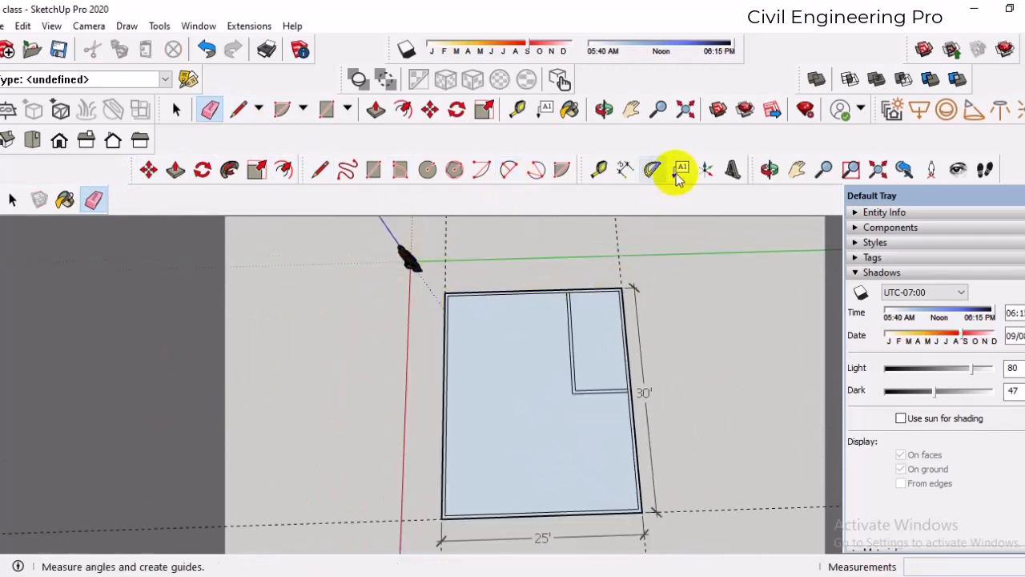
Temporarily dimension the inner wall edge from its opposite corner to the corner room's partition, and erase that dimension
{"action": "left_click", "coordinate": [624, 169]}
{"action": "scroll", "coordinate": [462, 305], "scroll_direction": "up", "scroll_amount": 2}
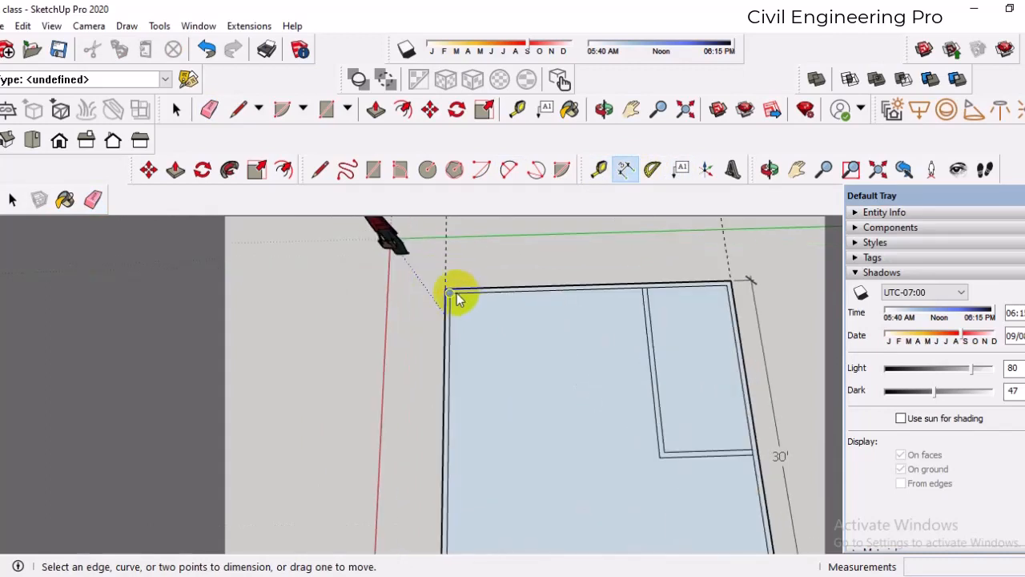
{"action": "left_click", "coordinate": [453, 294]}
{"action": "left_click", "coordinate": [639, 289]}
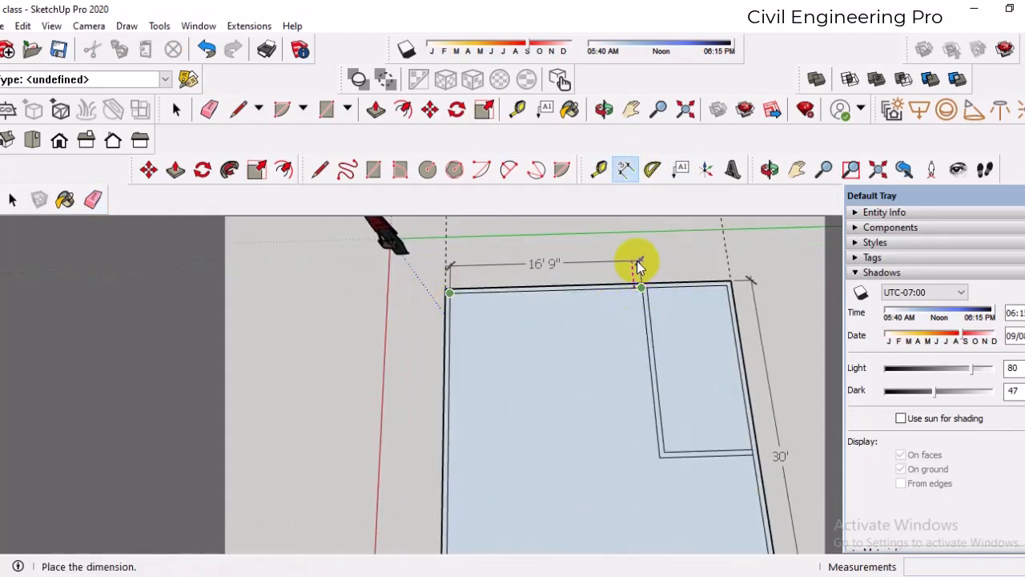
{"action": "left_click", "coordinate": [632, 259]}
{"action": "left_click", "coordinate": [579, 262]}
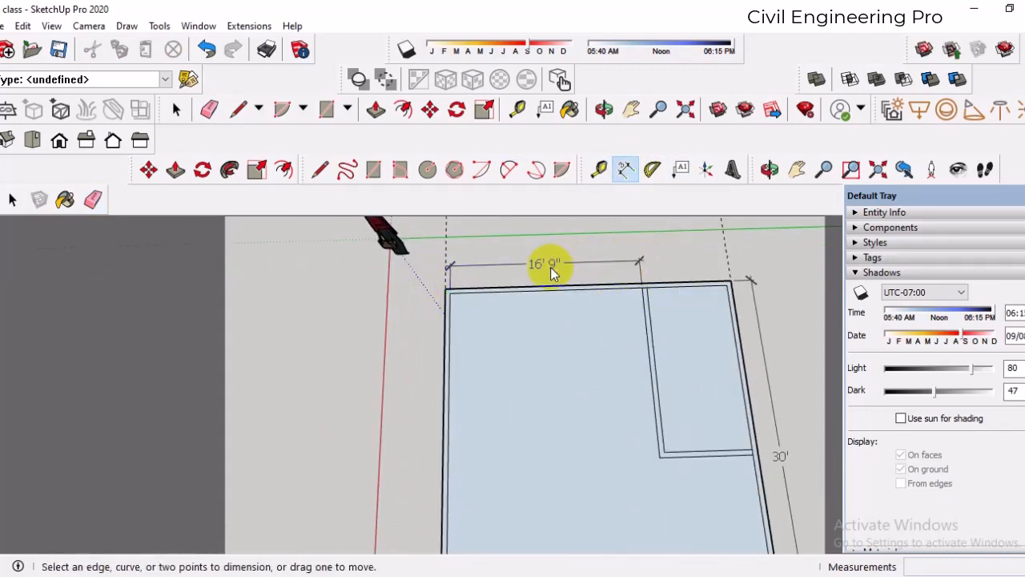
{"action": "left_click", "coordinate": [589, 262]}
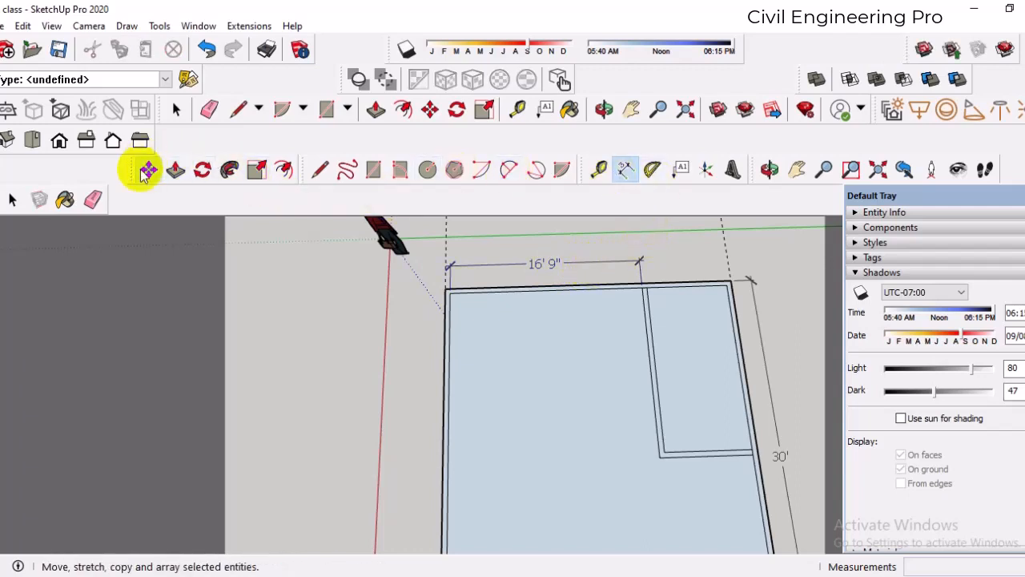
{"action": "left_click", "coordinate": [94, 200]}
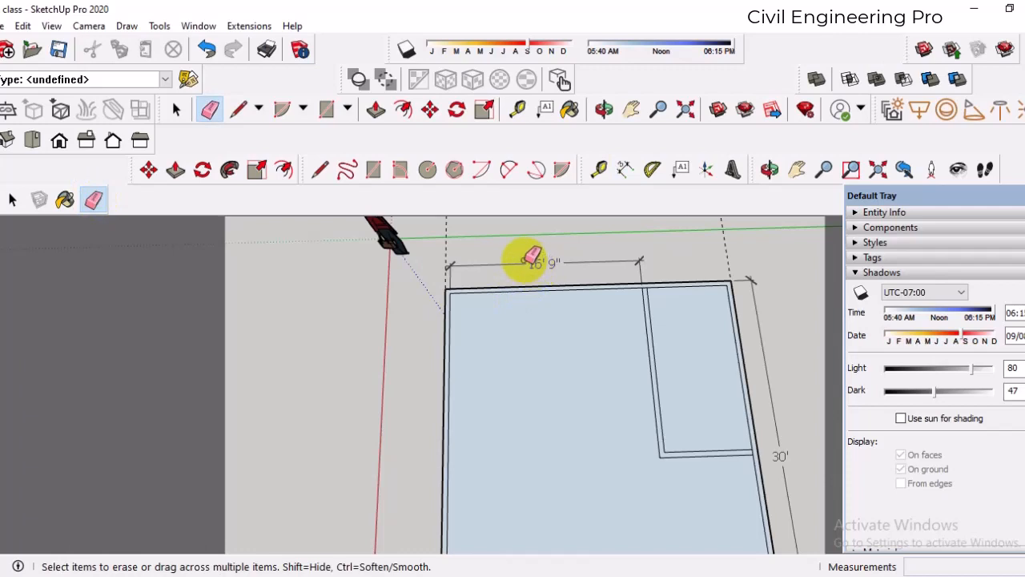
{"action": "scroll", "coordinate": [525, 262], "scroll_direction": "down", "scroll_amount": 4}
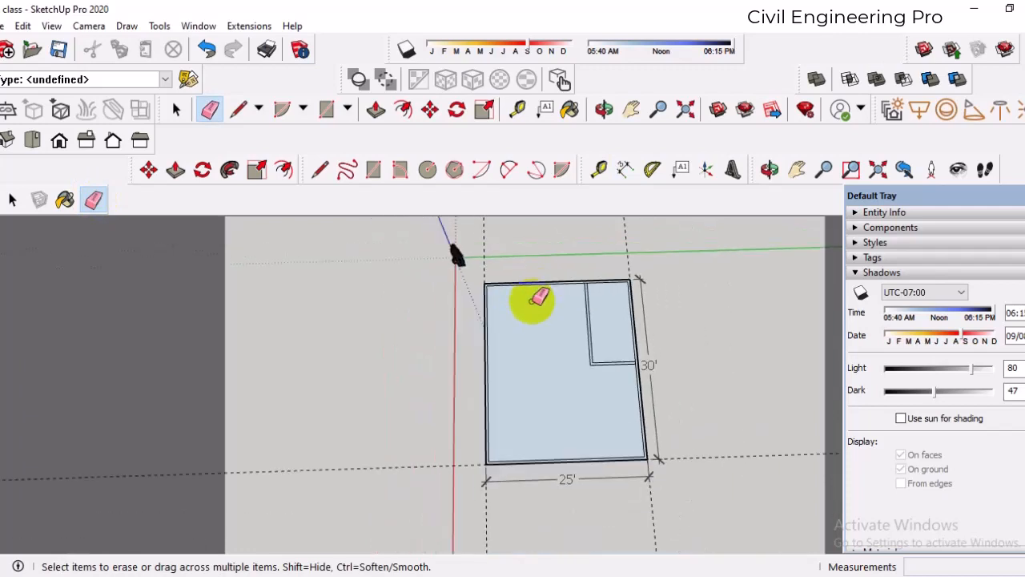
Place a guide line 3' inside the inner wall edge on the dimensioned 25' side and a parallel one 5" further in
{"action": "scroll", "coordinate": [574, 427], "scroll_direction": "up", "scroll_amount": 4}
{"action": "scroll", "coordinate": [591, 424], "scroll_direction": "up", "scroll_amount": 2}
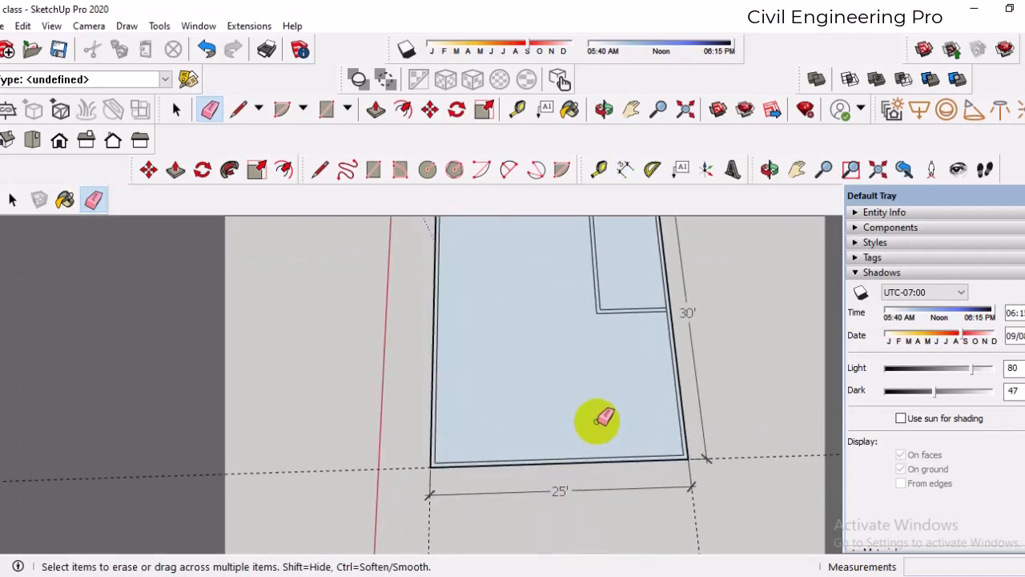
{"action": "scroll", "coordinate": [526, 449], "scroll_direction": "up", "scroll_amount": 1}
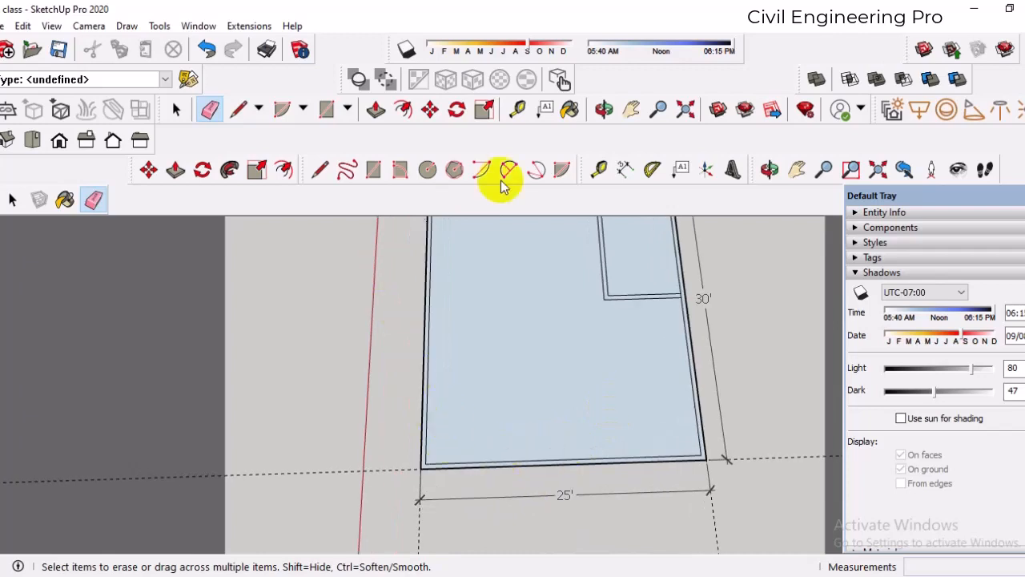
{"action": "left_click", "coordinate": [600, 169]}
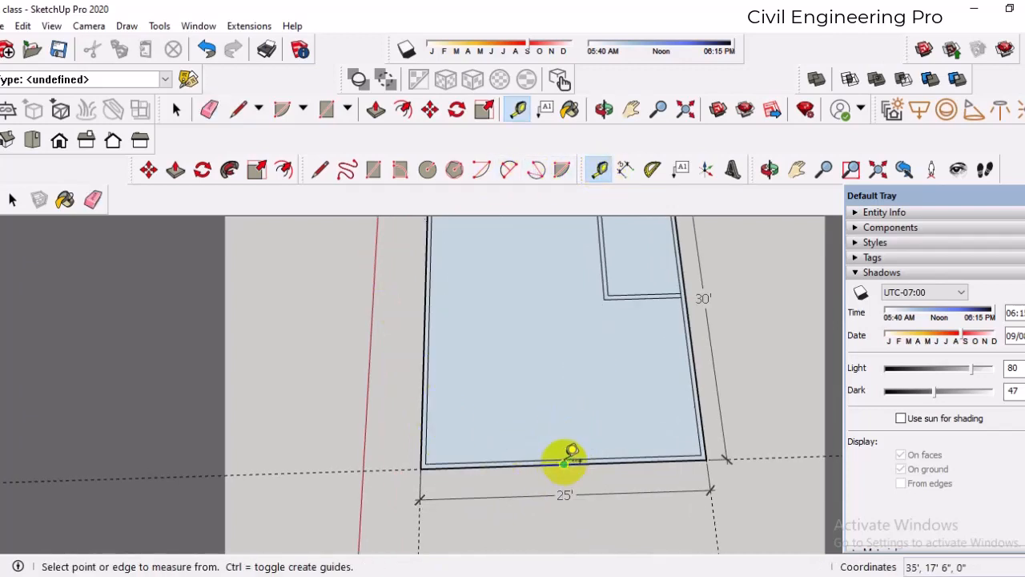
{"action": "left_click", "coordinate": [564, 459]}
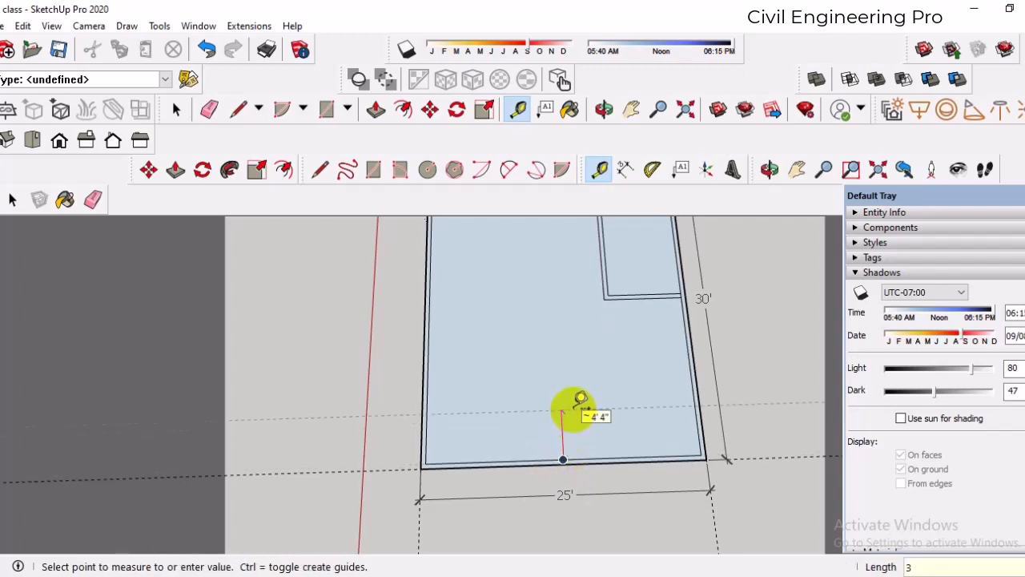
{"action": "scroll", "coordinate": [574, 410], "scroll_direction": "up", "scroll_amount": 3}
{"action": "left_click", "coordinate": [569, 420]}
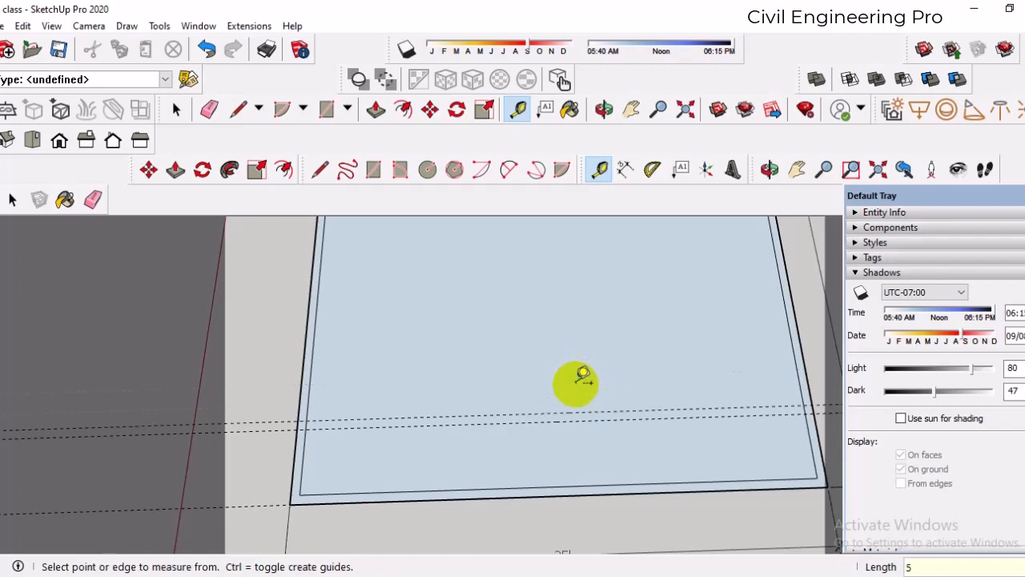
Draw both edges of the cross partition along the two guides, spanning between the inner edges of the long walls
{"action": "left_click", "coordinate": [312, 177]}
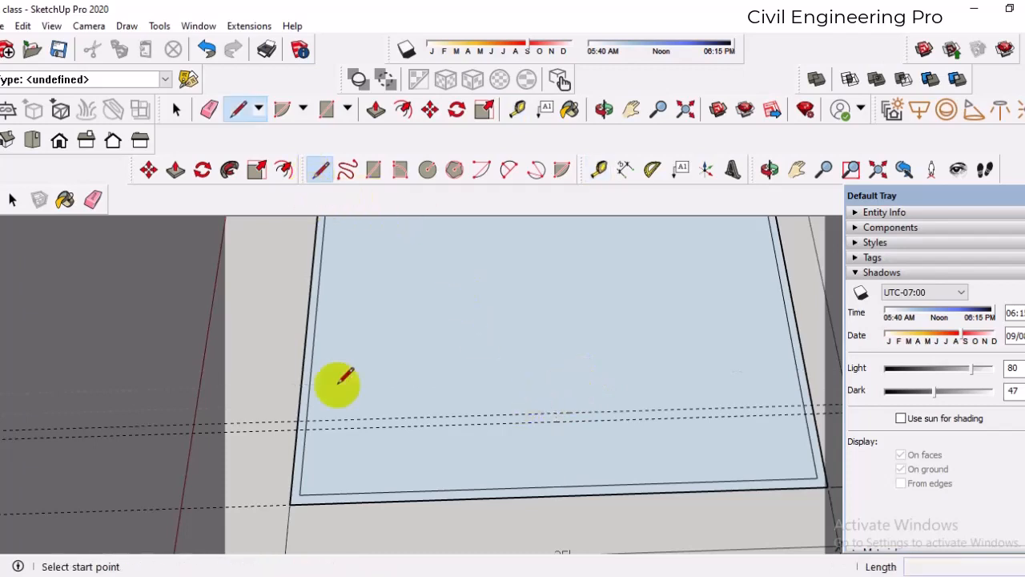
{"action": "left_click", "coordinate": [306, 420]}
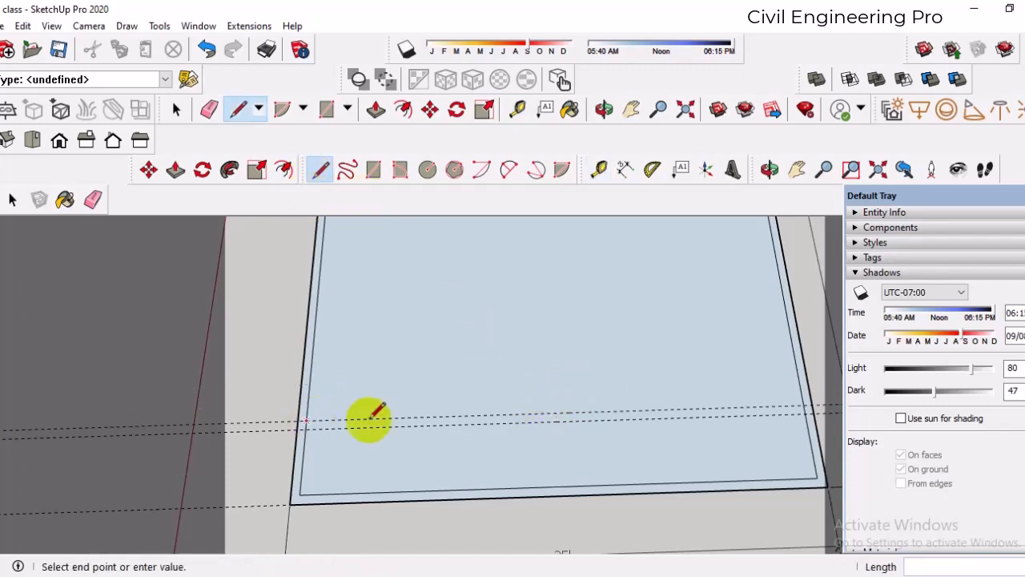
{"action": "left_click", "coordinate": [809, 411]}
{"action": "scroll", "coordinate": [362, 437], "scroll_direction": "down", "scroll_amount": 1}
{"action": "left_click", "coordinate": [315, 428]}
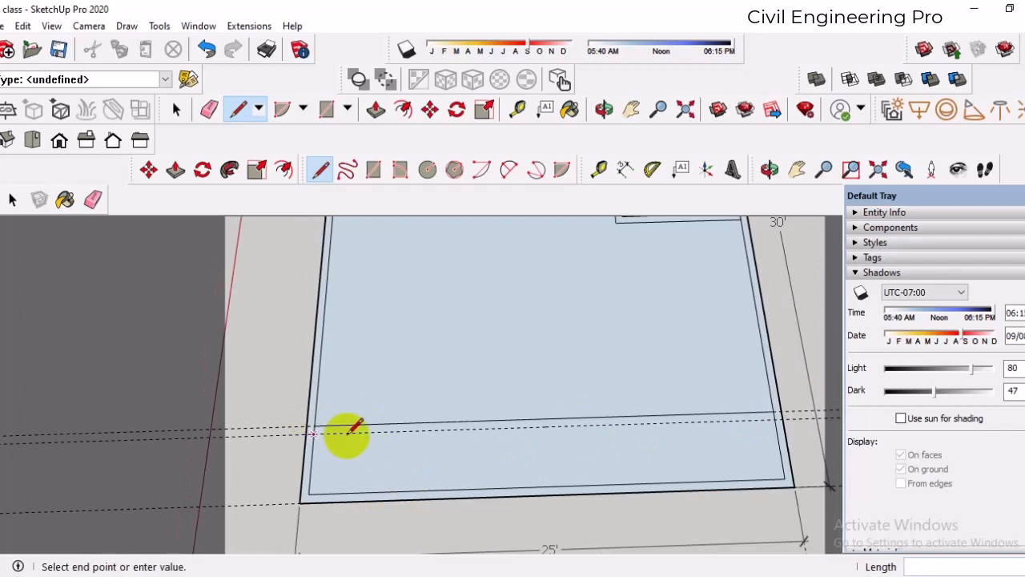
{"action": "left_click", "coordinate": [775, 418]}
{"action": "scroll", "coordinate": [588, 486], "scroll_direction": "down", "scroll_amount": 3}
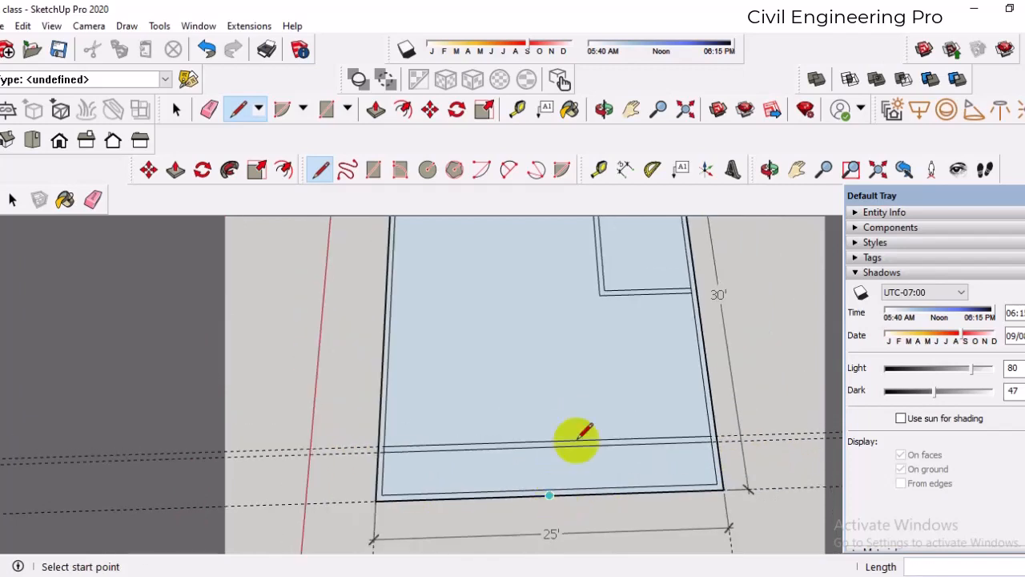
Place a guide line 12' inside the inner edge of the undimensioned long wall and a parallel one beyond it for the partition thickness
{"action": "scroll", "coordinate": [544, 390], "scroll_direction": "down", "scroll_amount": 2}
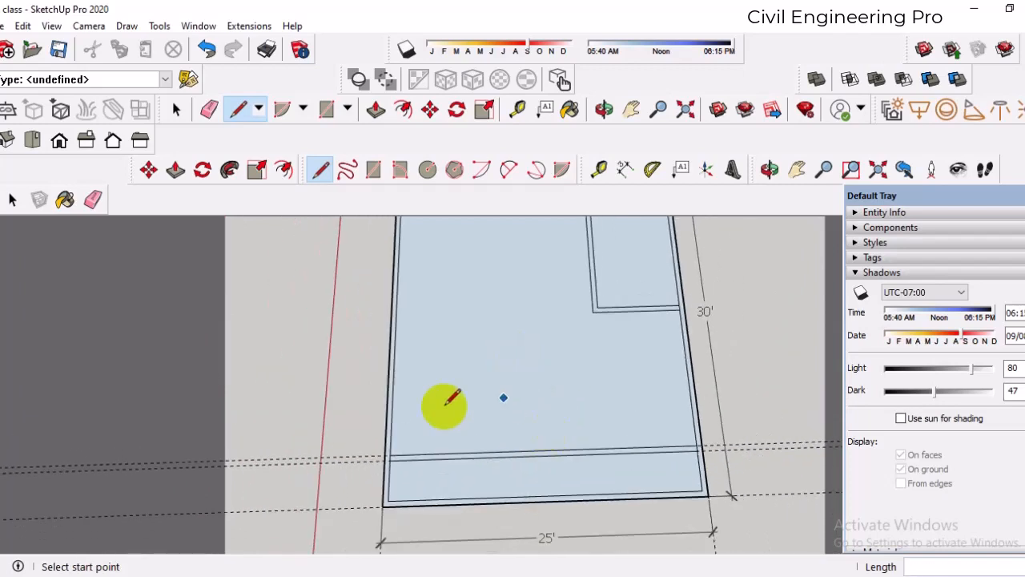
{"action": "scroll", "coordinate": [471, 460], "scroll_direction": "up", "scroll_amount": 1}
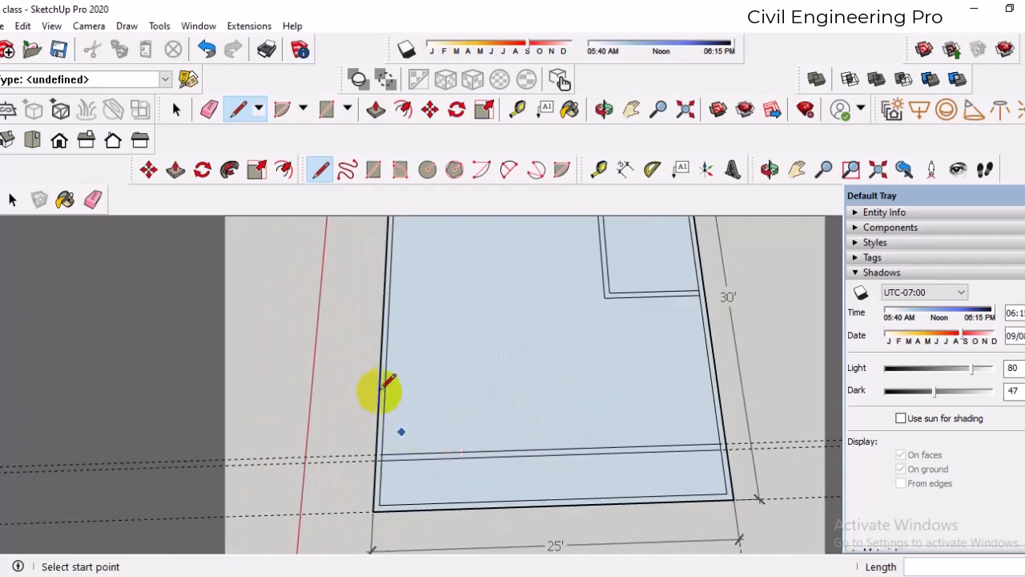
{"action": "left_click", "coordinate": [599, 169]}
{"action": "left_click", "coordinate": [387, 321]}
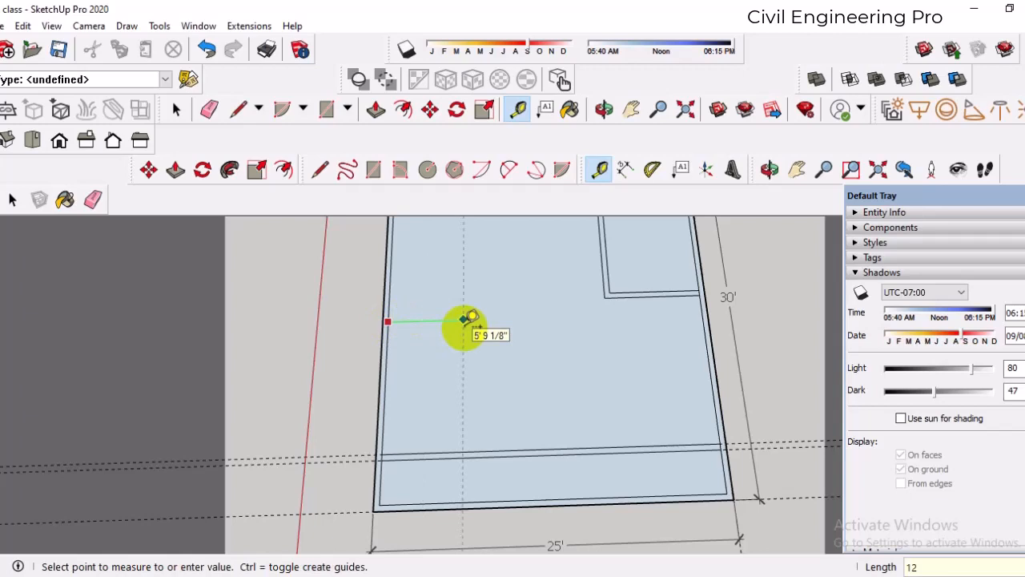
{"action": "type", "text": "12"}
{"action": "key", "text": "Return"}
{"action": "left_click", "coordinate": [546, 353]}
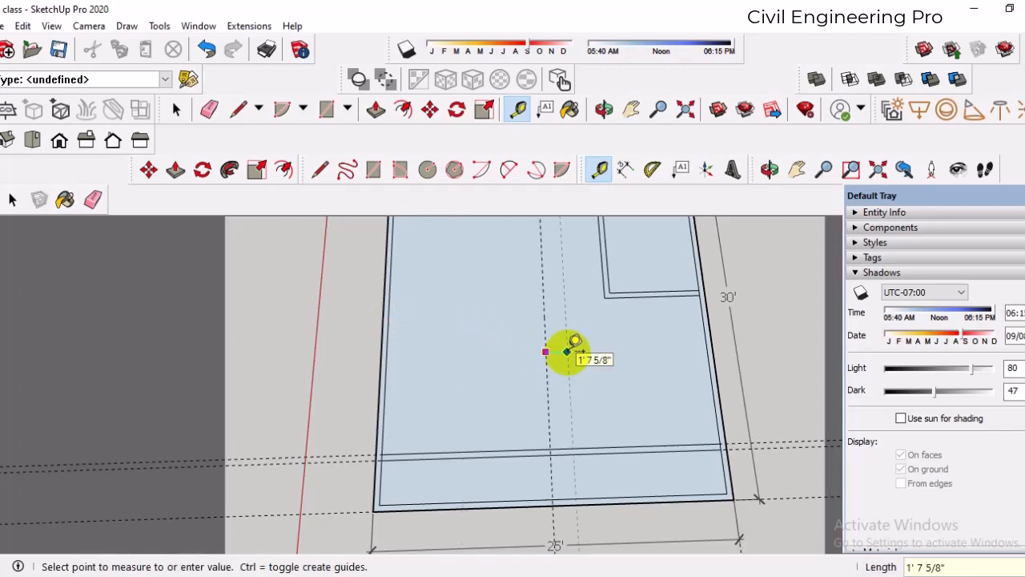
{"action": "key", "text": "Return"}
Place one cross guide about 10' inside the far inner wall edge and another offset inward from the cross partition's inner edge
{"action": "scroll", "coordinate": [561, 412], "scroll_direction": "down", "scroll_amount": 3}
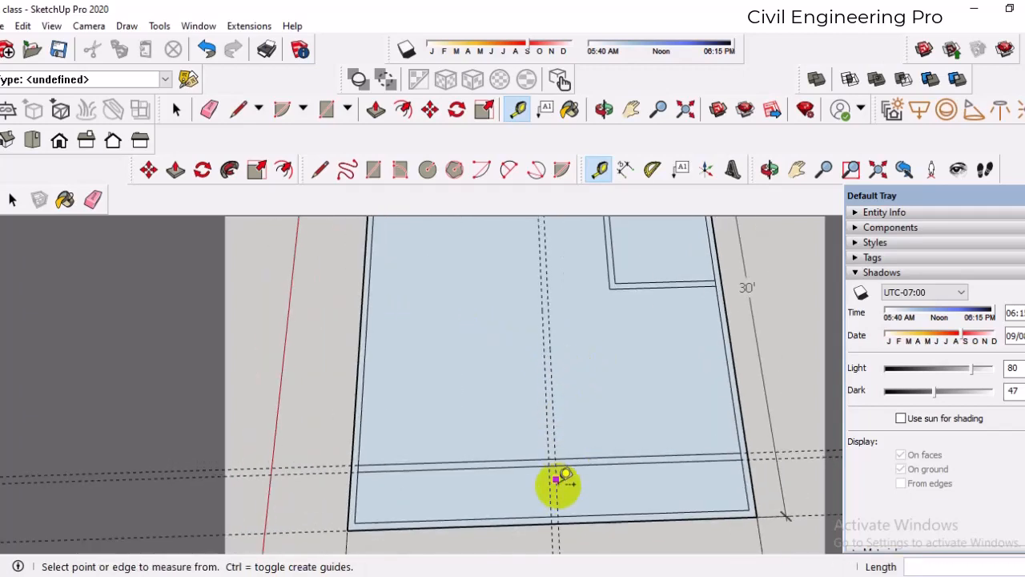
{"action": "middle_click_drag", "start_coordinate": [571, 445], "coordinate": [579, 407]}
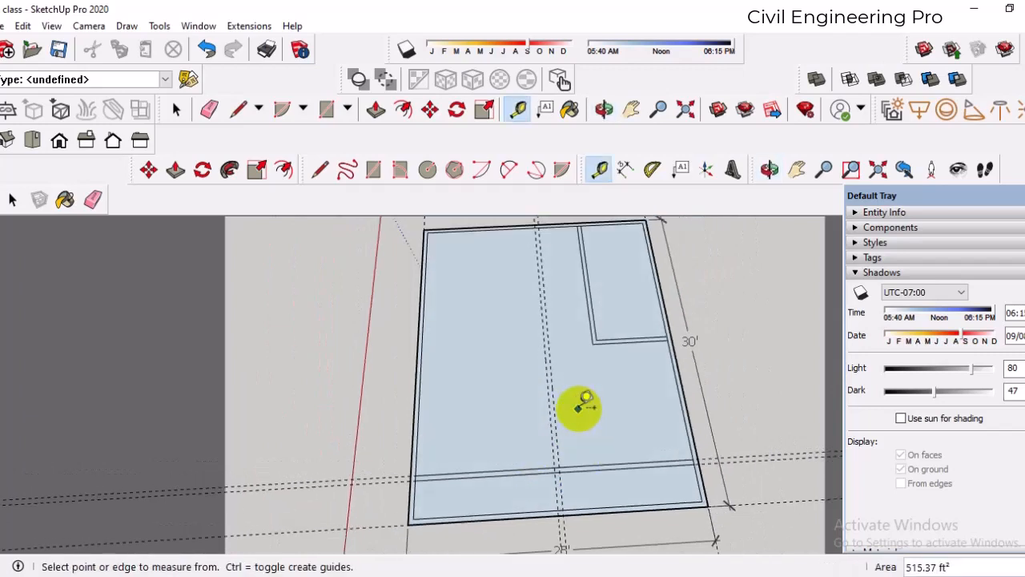
{"action": "scroll", "coordinate": [523, 234], "scroll_direction": "up", "scroll_amount": 2}
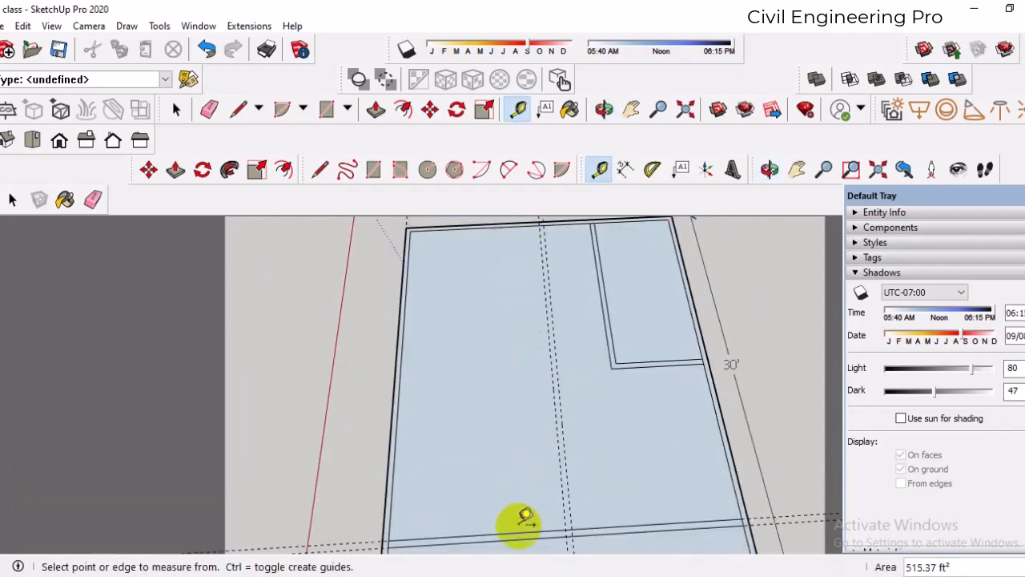
{"action": "left_click", "coordinate": [500, 228]}
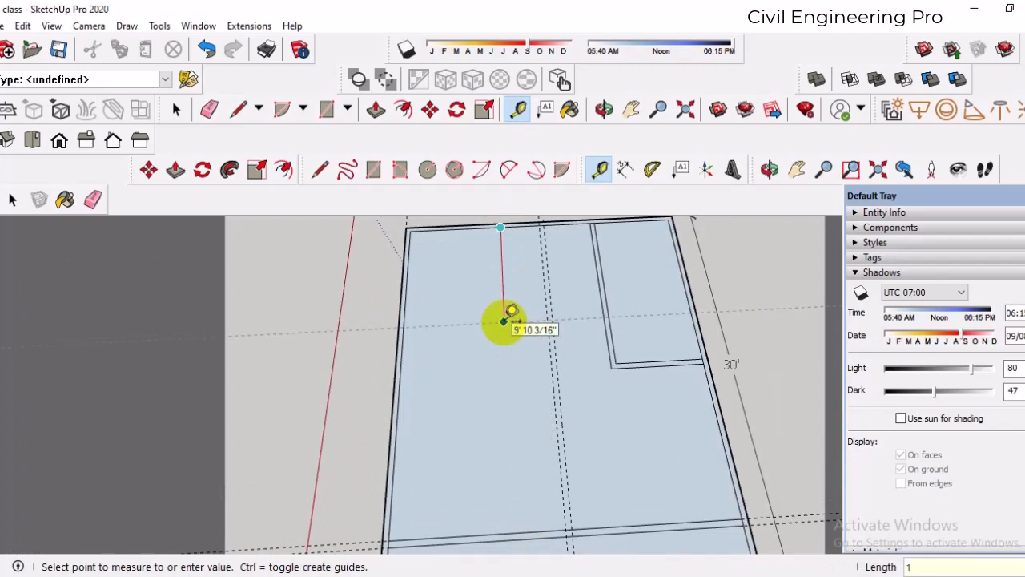
{"action": "left_click", "coordinate": [500, 533]}
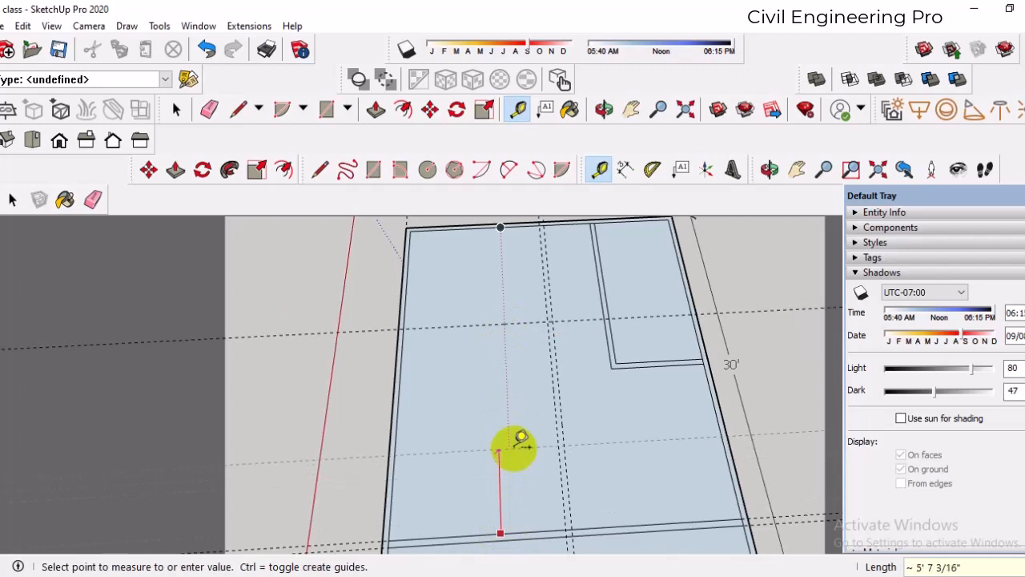
{"action": "scroll", "coordinate": [520, 369], "scroll_direction": "up", "scroll_amount": 1}
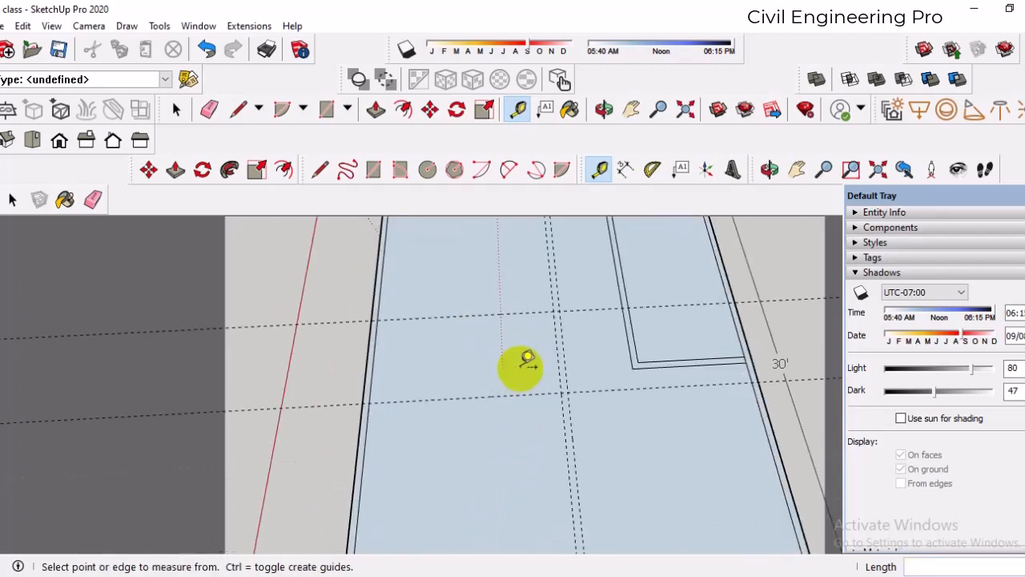
Add a parallel guide 5" from each of the two new cross guides, in the gap between them, to mark partition thickness
{"action": "scroll", "coordinate": [548, 461], "scroll_direction": "down", "scroll_amount": 2}
{"action": "scroll", "coordinate": [556, 319], "scroll_direction": "up", "scroll_amount": 1}
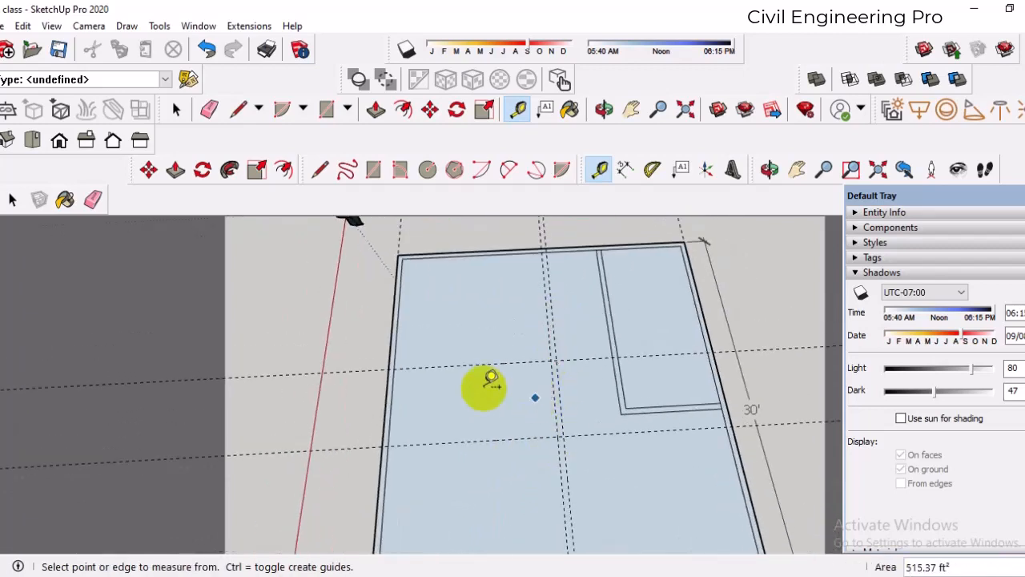
{"action": "left_click", "coordinate": [422, 443]}
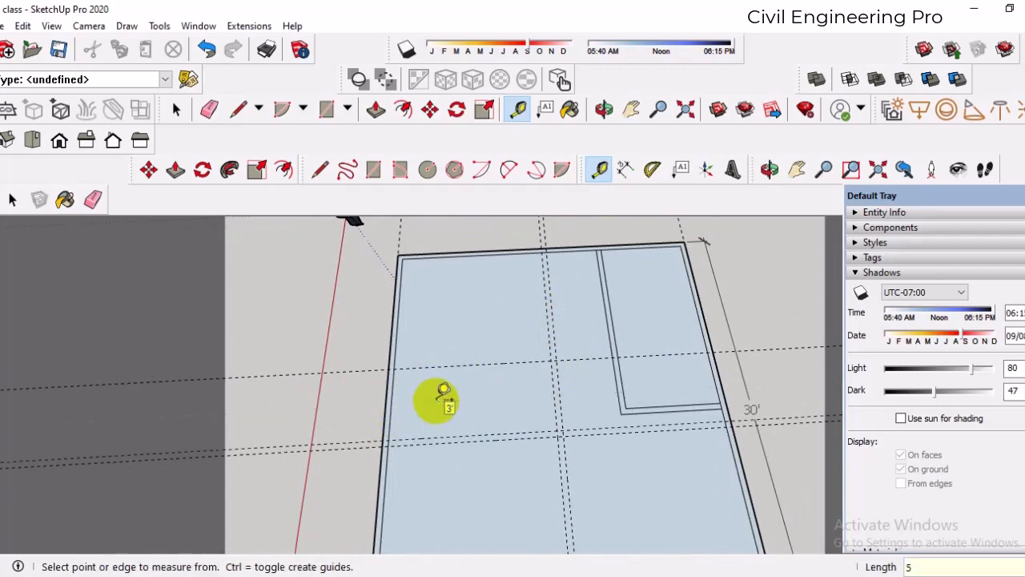
{"action": "scroll", "coordinate": [443, 360], "scroll_direction": "up", "scroll_amount": 1}
{"action": "left_click", "coordinate": [437, 362]}
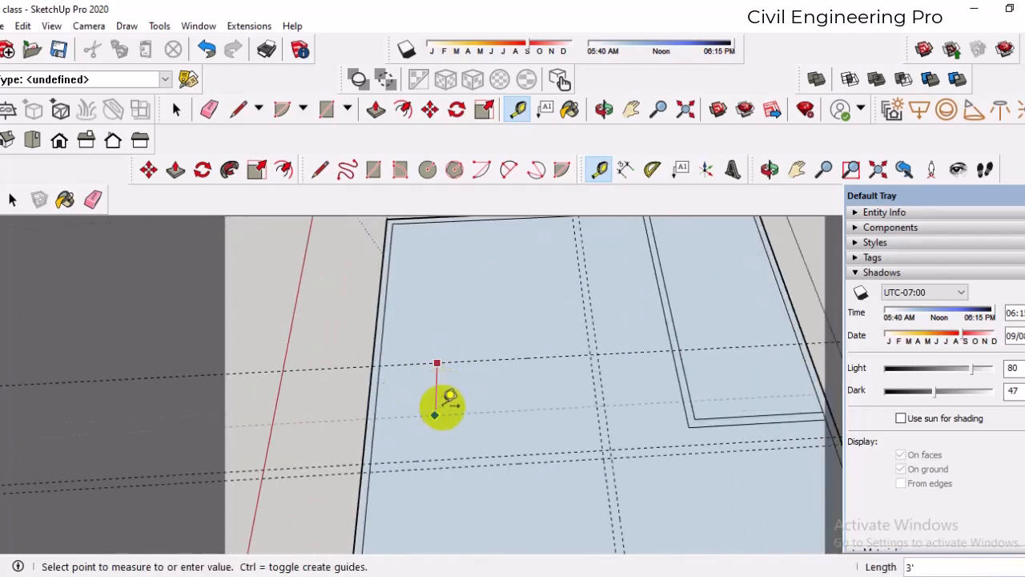
{"action": "left_click", "coordinate": [439, 410]}
{"action": "scroll", "coordinate": [433, 413], "scroll_direction": "down", "scroll_amount": 3}
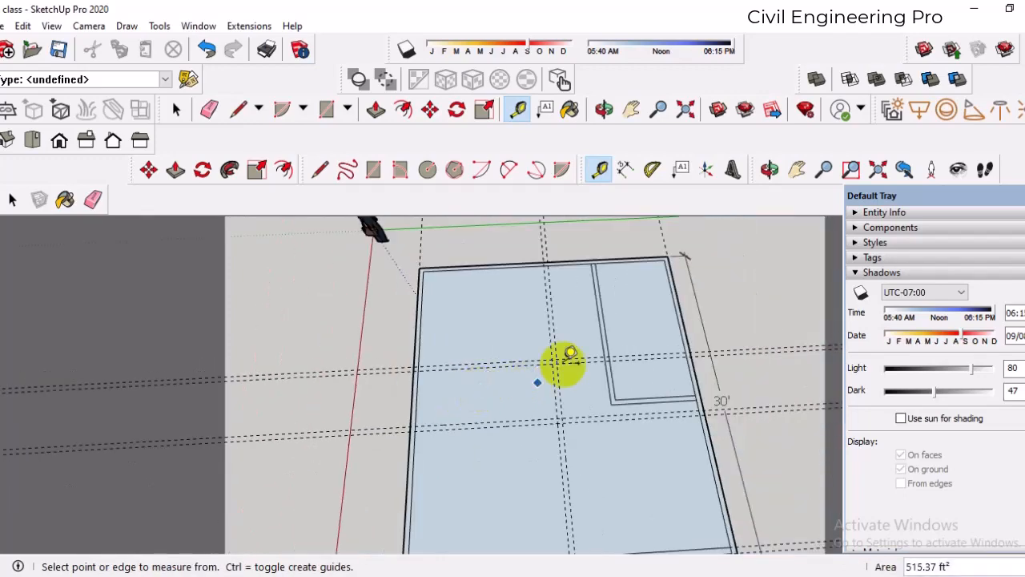
Draw the room-side edges of an L-shaped partition along the guides, from the full-width cross partition to the undimensioned long wall
{"action": "left_click", "coordinate": [320, 170]}
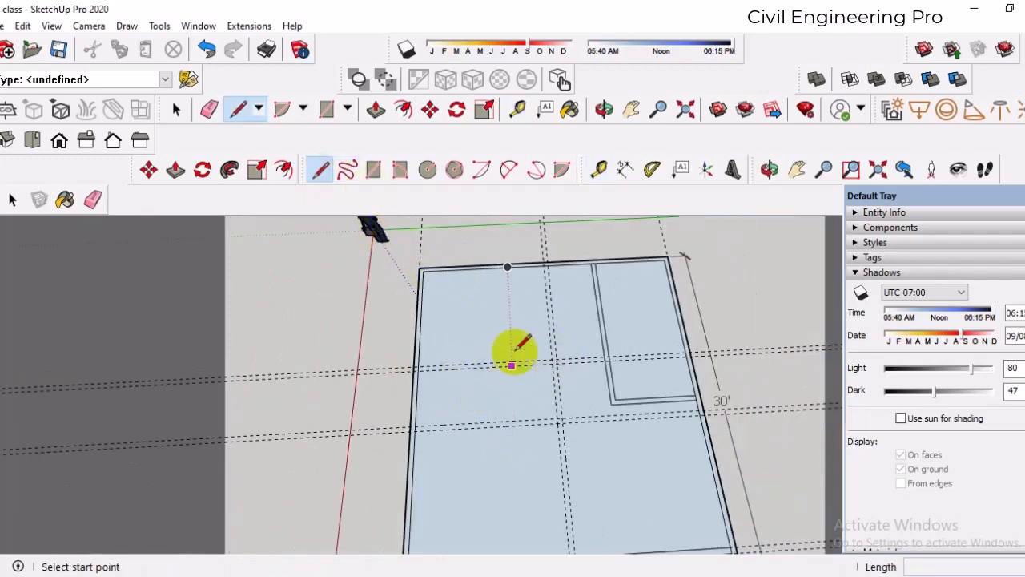
{"action": "scroll", "coordinate": [560, 527], "scroll_direction": "down", "scroll_amount": 1}
{"action": "scroll", "coordinate": [556, 497], "scroll_direction": "up", "scroll_amount": 4}
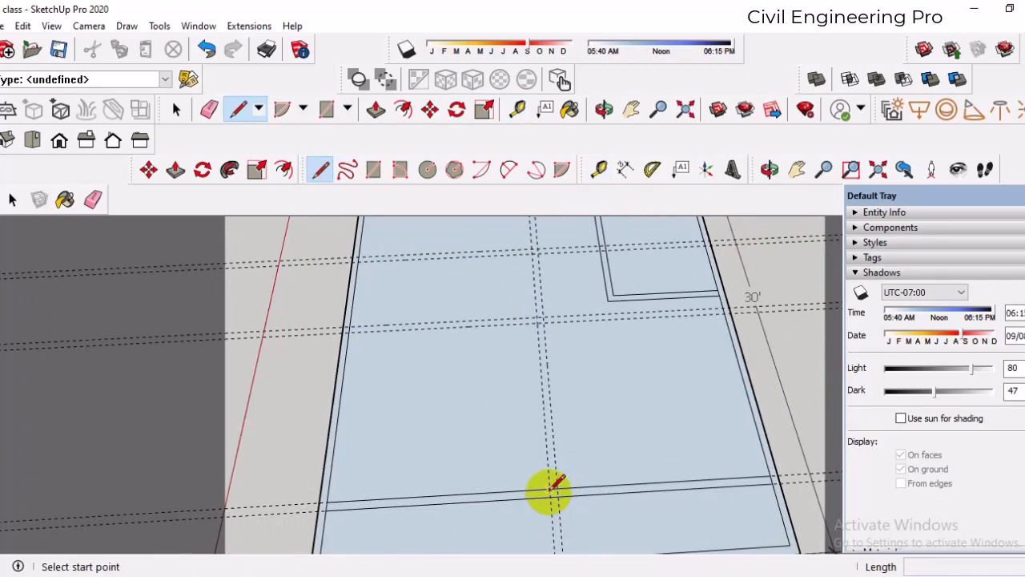
{"action": "left_click", "coordinate": [549, 489]}
{"action": "left_click", "coordinate": [538, 322]}
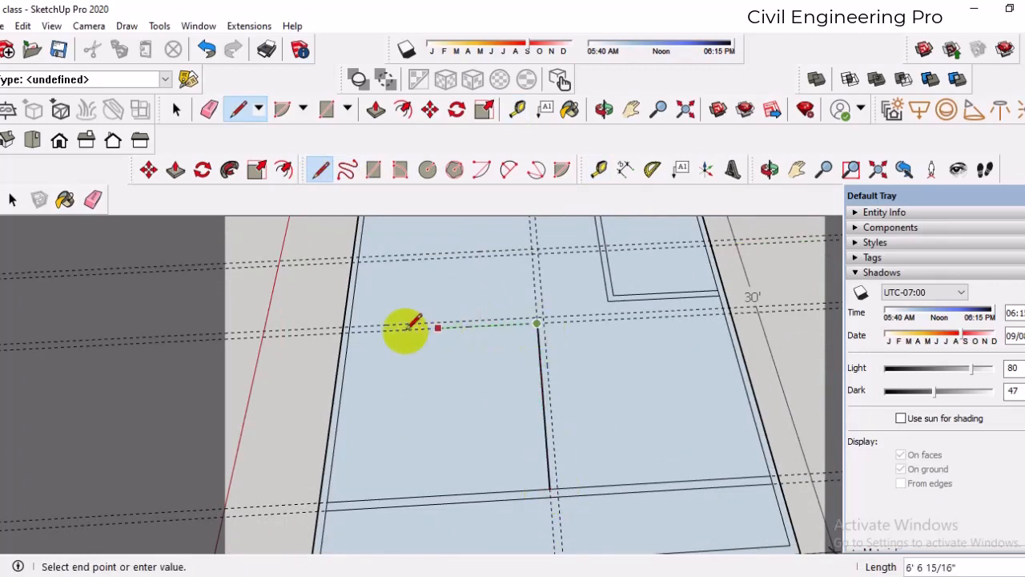
{"action": "scroll", "coordinate": [350, 327], "scroll_direction": "up", "scroll_amount": 2}
{"action": "left_click", "coordinate": [343, 329]}
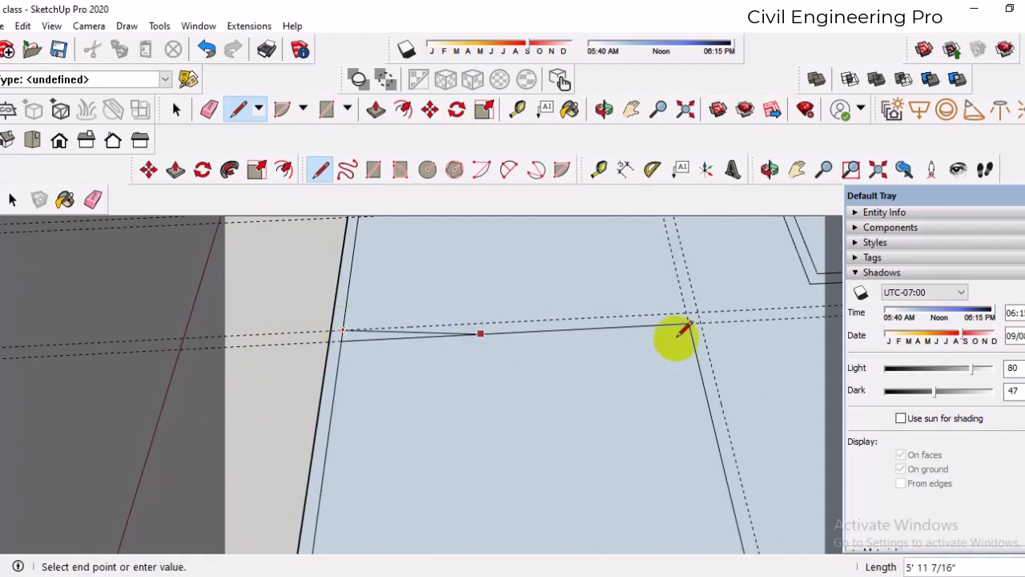
Draw the outer edges of that L-shaped partition along the parallel guides, with a 10' 5" leg ending on the full-width cross partition
{"action": "scroll", "coordinate": [677, 300], "scroll_direction": "down", "scroll_amount": 2}
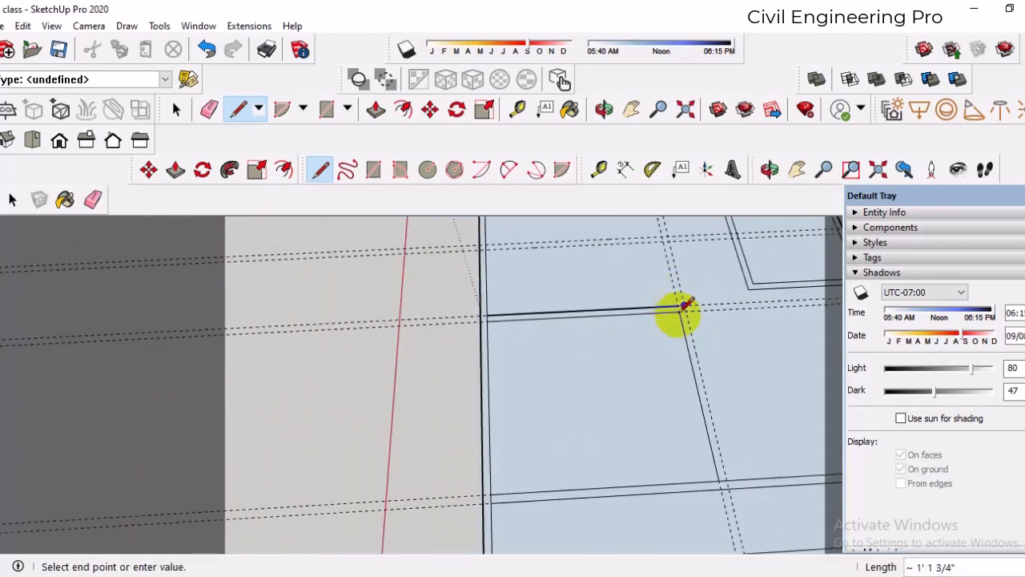
{"action": "left_click", "coordinate": [683, 306]}
{"action": "scroll", "coordinate": [725, 479], "scroll_direction": "up", "scroll_amount": 1}
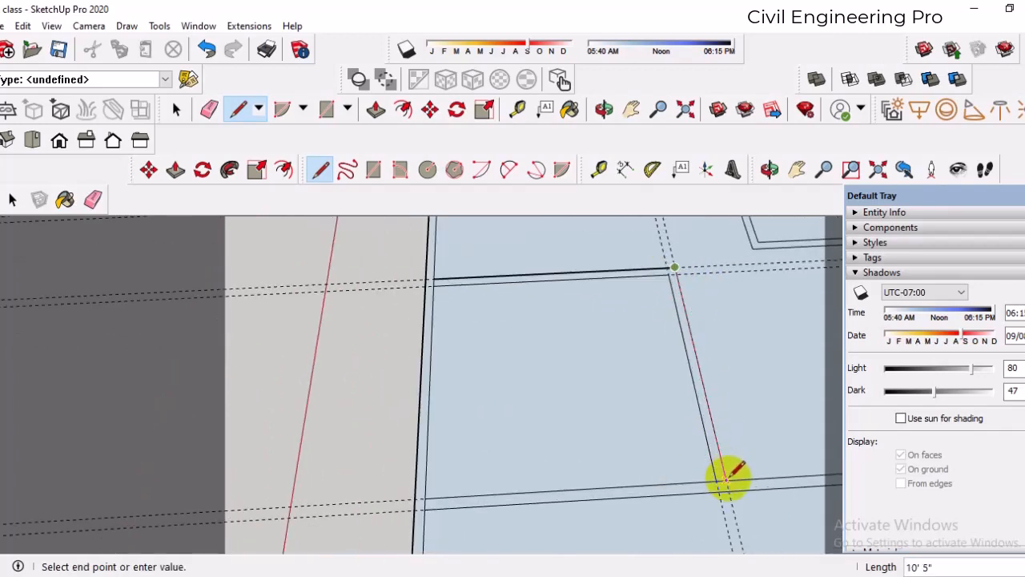
{"action": "left_click", "coordinate": [728, 479]}
{"action": "scroll", "coordinate": [693, 350], "scroll_direction": "down", "scroll_amount": 2}
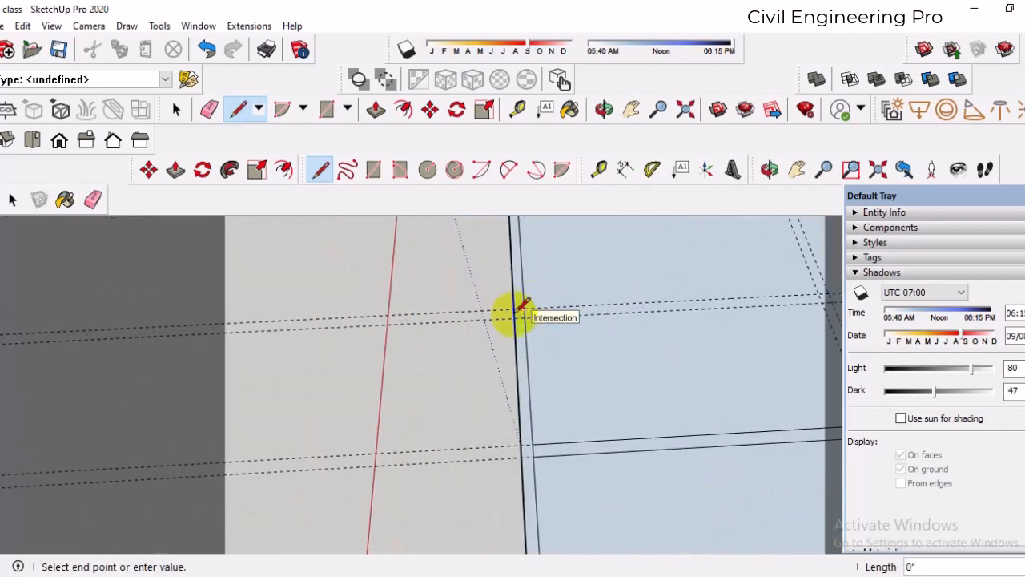
Draw the room-side edges of the far corner room's partition along the guides, with a 10' leg reaching the far wall
{"action": "scroll", "coordinate": [517, 311], "scroll_direction": "down", "scroll_amount": 1}
{"action": "left_click", "coordinate": [745, 300]}
{"action": "middle_click_drag", "start_coordinate": [669, 375], "coordinate": [685, 238]}
{"action": "left_click", "coordinate": [685, 238]}
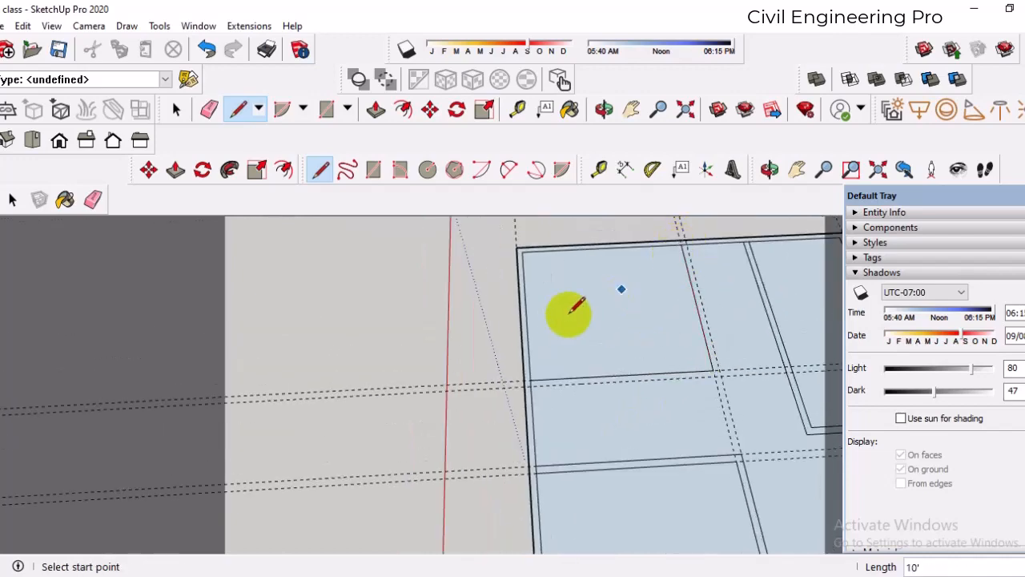
Draw the outer edges of the far corner room's partition along the parallel guides, from the long wall to the far wall
{"action": "scroll", "coordinate": [556, 355], "scroll_direction": "up", "scroll_amount": 3}
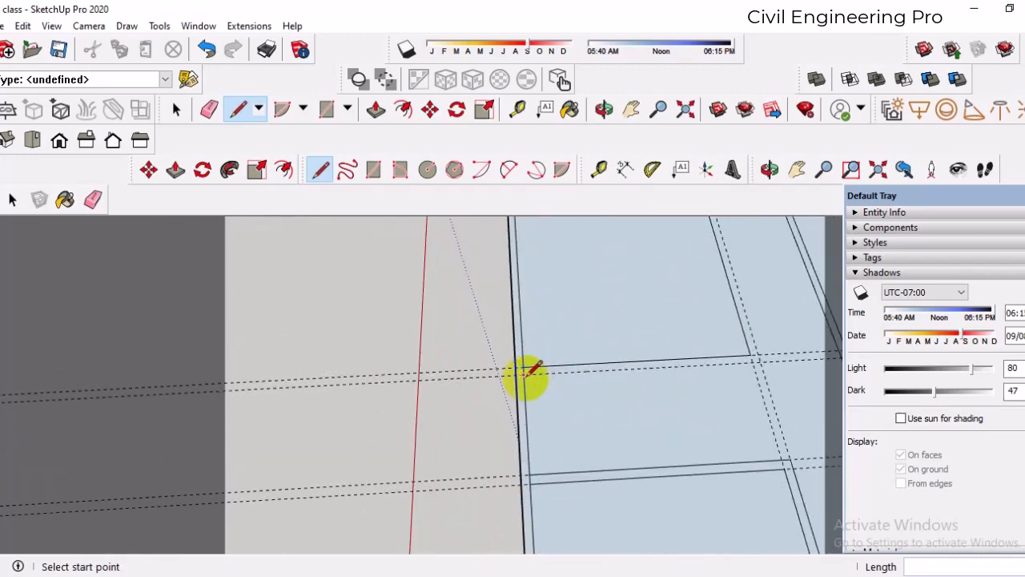
{"action": "left_click", "coordinate": [526, 372]}
{"action": "scroll", "coordinate": [714, 366], "scroll_direction": "down", "scroll_amount": 2}
{"action": "scroll", "coordinate": [686, 366], "scroll_direction": "up", "scroll_amount": 2}
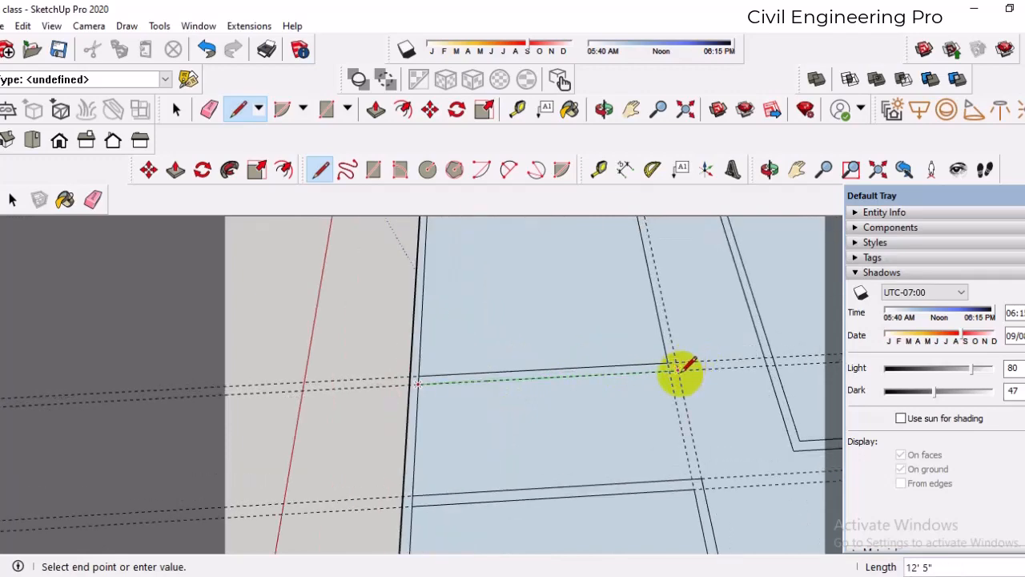
{"action": "left_click", "coordinate": [680, 368]}
{"action": "middle_click_drag", "start_coordinate": [670, 401], "coordinate": [653, 251]}
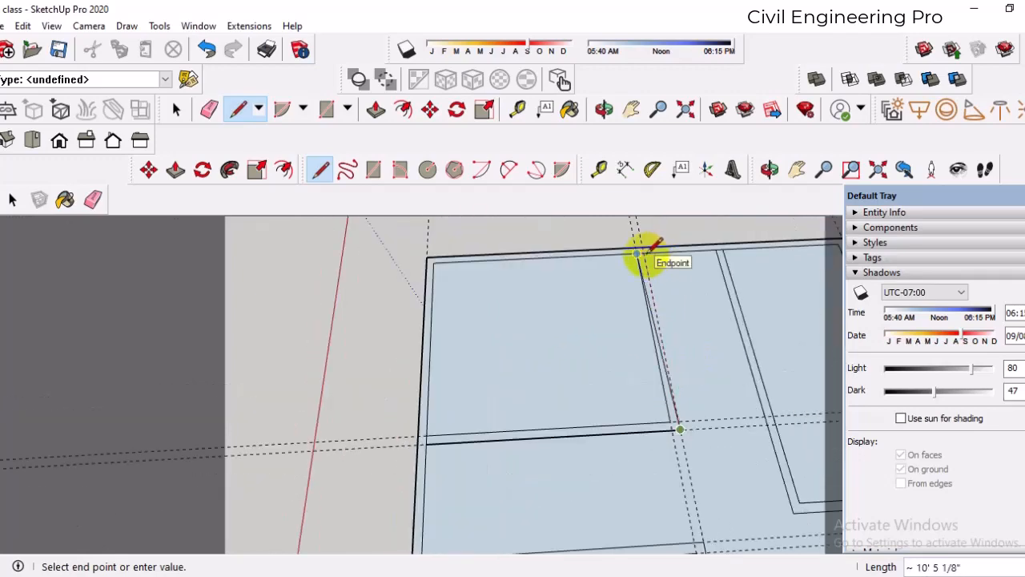
{"action": "left_click", "coordinate": [639, 254]}
Erase all the guide lines crossing and surrounding the floor plan
{"action": "scroll", "coordinate": [602, 303], "scroll_direction": "down", "scroll_amount": 3}
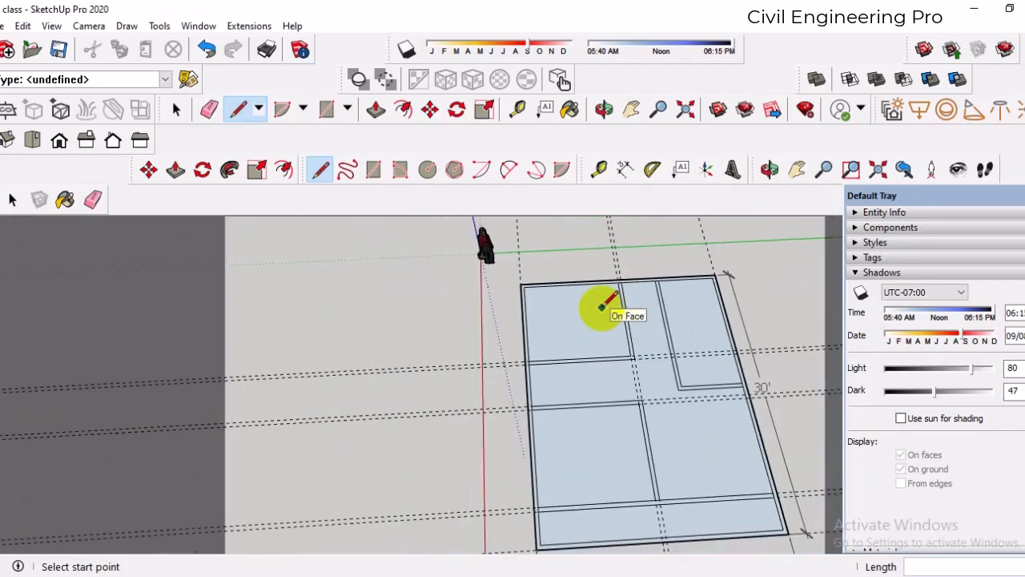
{"action": "scroll", "coordinate": [602, 306], "scroll_direction": "down", "scroll_amount": 1}
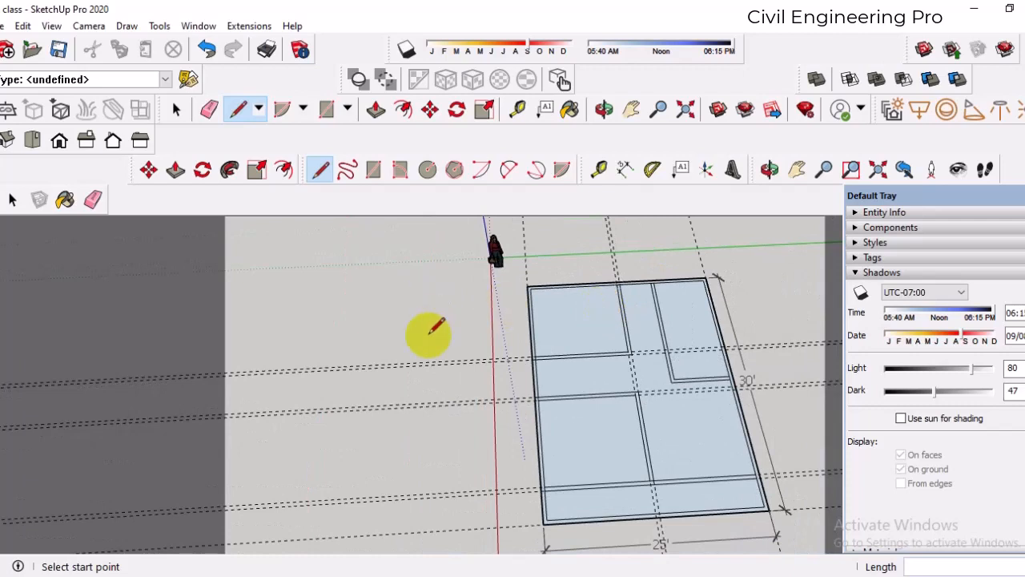
{"action": "left_click", "coordinate": [94, 200]}
{"action": "middle_click_drag", "start_coordinate": [335, 556], "coordinate": [339, 483]}
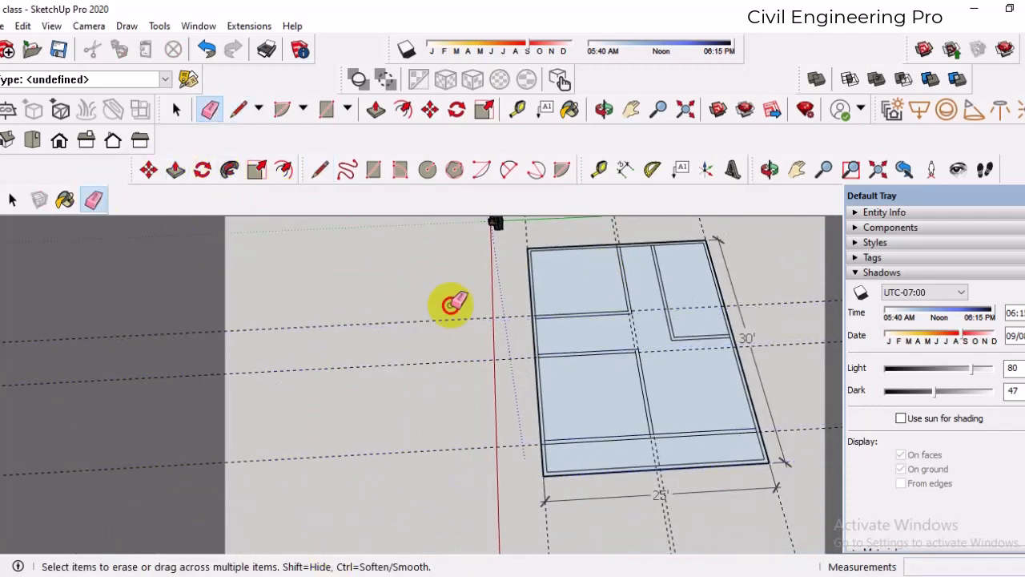
{"action": "left_click", "coordinate": [450, 312]}
{"action": "left_click", "coordinate": [405, 465]}
{"action": "left_click", "coordinate": [425, 362]}
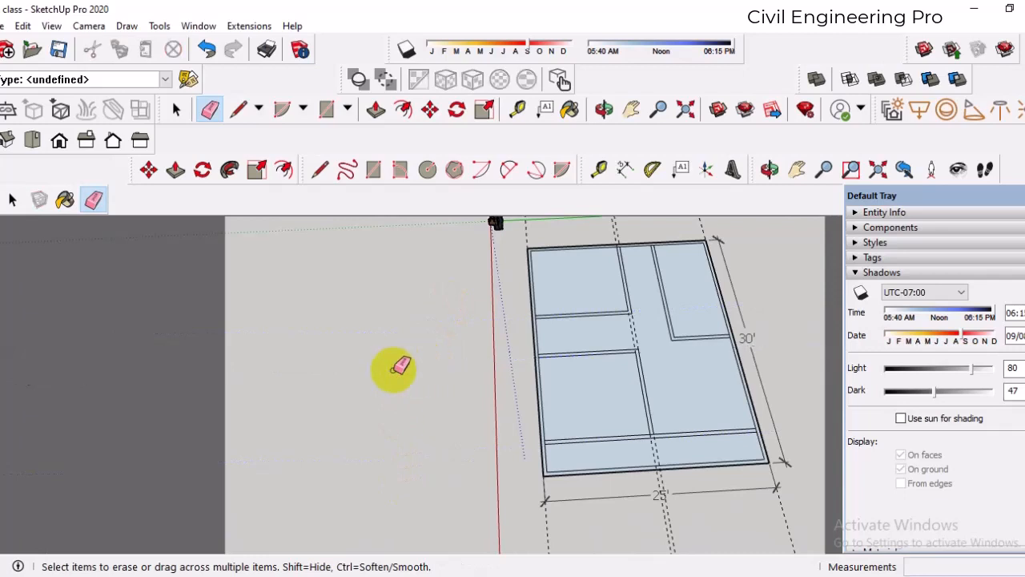
{"action": "scroll", "coordinate": [413, 368], "scroll_direction": "down", "scroll_amount": 3}
{"action": "mouse_move", "coordinate": [455, 506]}
{"action": "left_mouse_down"}
{"action": "mouse_move", "coordinate": [496, 473]}
{"action": "mouse_move", "coordinate": [542, 476]}
{"action": "left_mouse_up"}
{"action": "scroll", "coordinate": [495, 289], "scroll_direction": "up", "scroll_amount": 3}
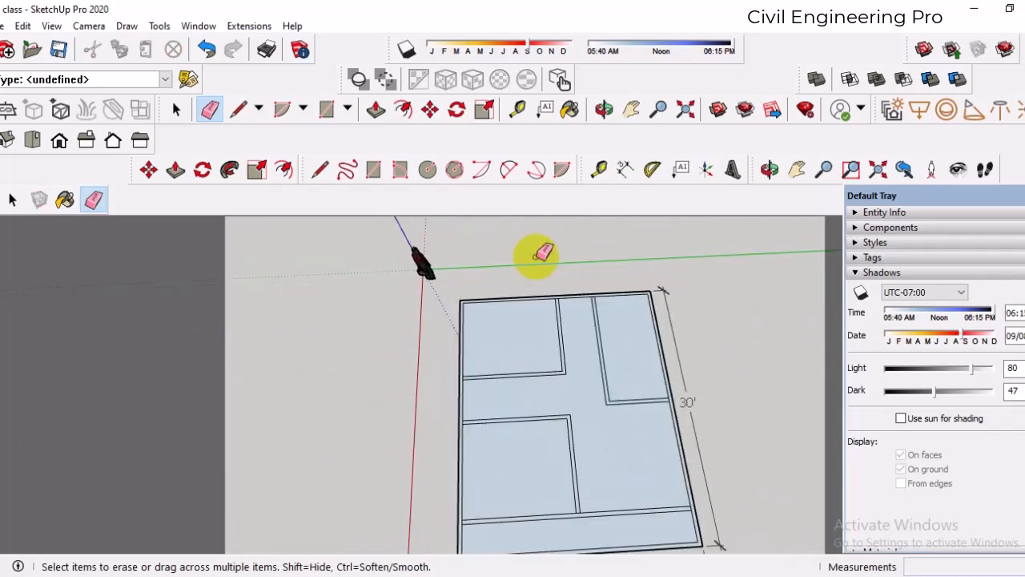
Dimension the gap between the two lengthwise partitions at the far wall, placing the dimension just outside the plan
{"action": "left_click", "coordinate": [625, 169]}
{"action": "scroll", "coordinate": [590, 252], "scroll_direction": "up", "scroll_amount": 3}
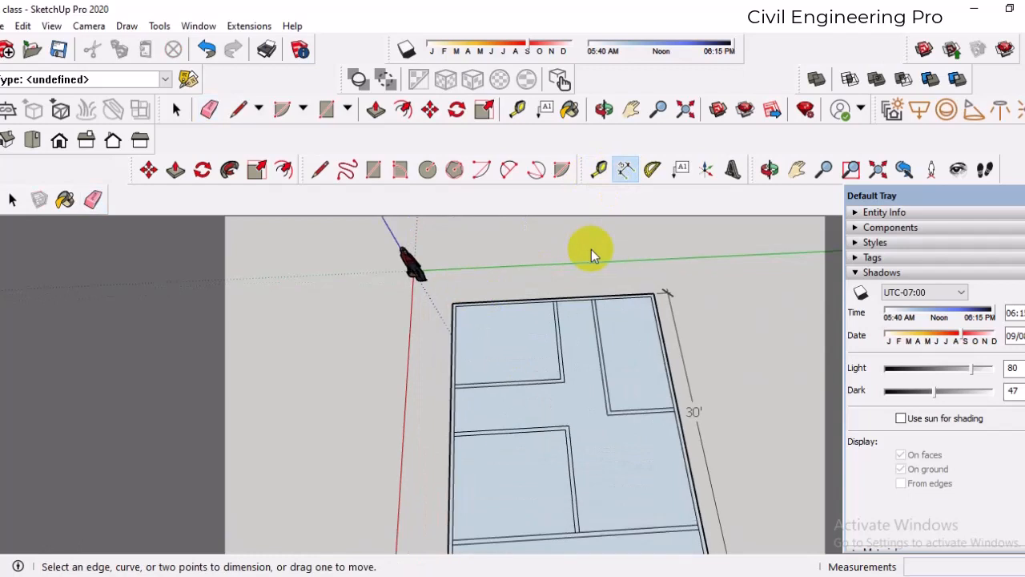
{"action": "scroll", "coordinate": [551, 310], "scroll_direction": "up", "scroll_amount": 2}
{"action": "left_click", "coordinate": [547, 310]}
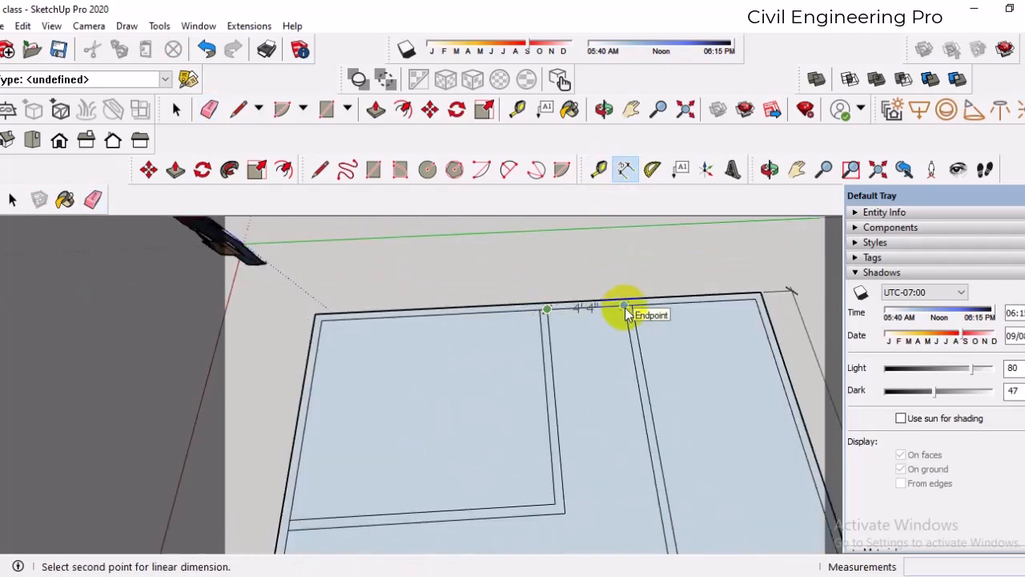
{"action": "left_click", "coordinate": [625, 307]}
{"action": "left_click", "coordinate": [622, 279]}
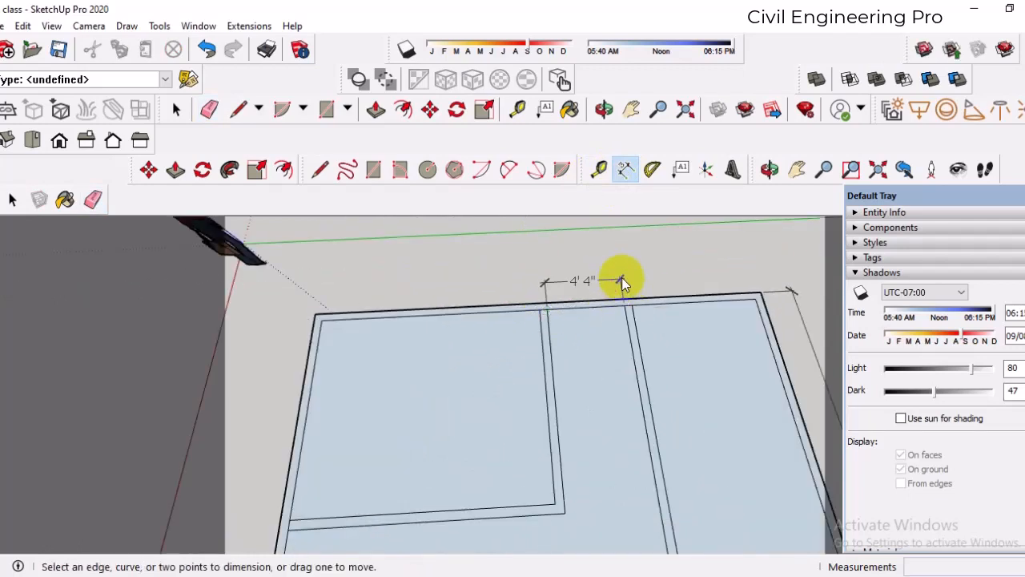
Dimension the passage between the two corner rooms along the undimensioned long wall, placing the dimension inside the passage
{"action": "left_click", "coordinate": [626, 170]}
{"action": "scroll", "coordinate": [567, 301], "scroll_direction": "down", "scroll_amount": 2}
{"action": "scroll", "coordinate": [380, 481], "scroll_direction": "down", "scroll_amount": 1}
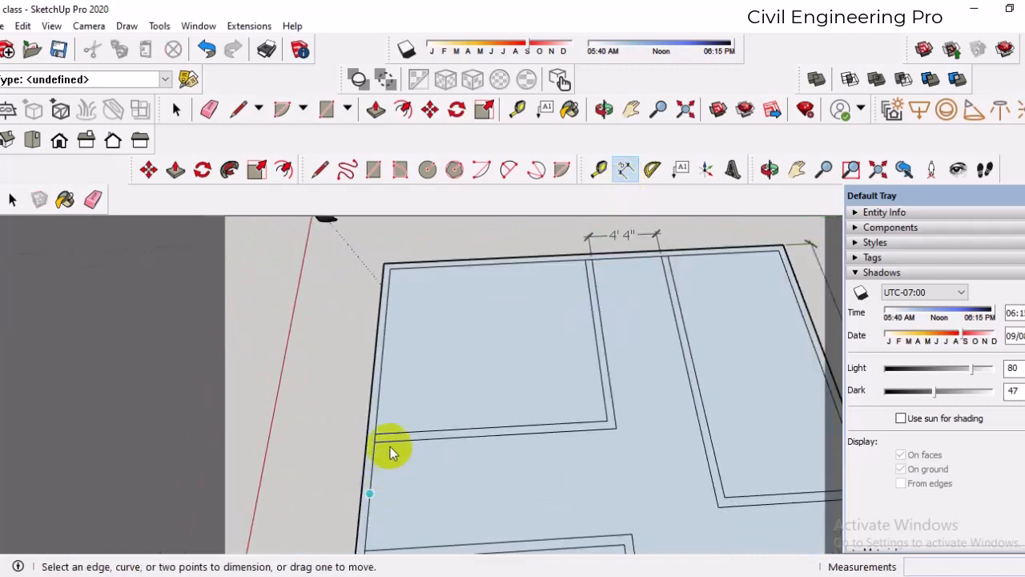
{"action": "left_click", "coordinate": [375, 442]}
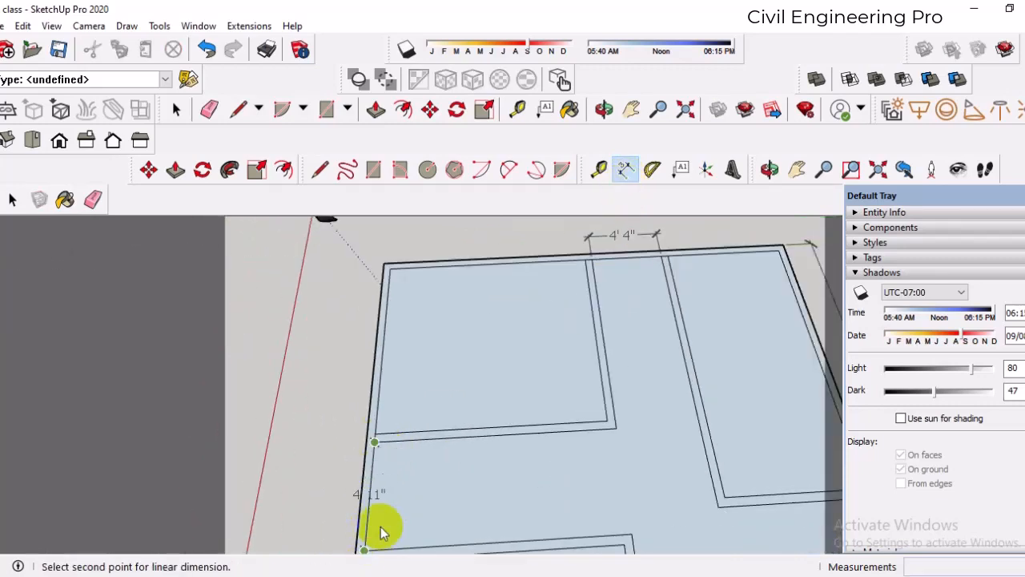
{"action": "left_click", "coordinate": [411, 494]}
{"action": "scroll", "coordinate": [434, 421], "scroll_direction": "down", "scroll_amount": 3}
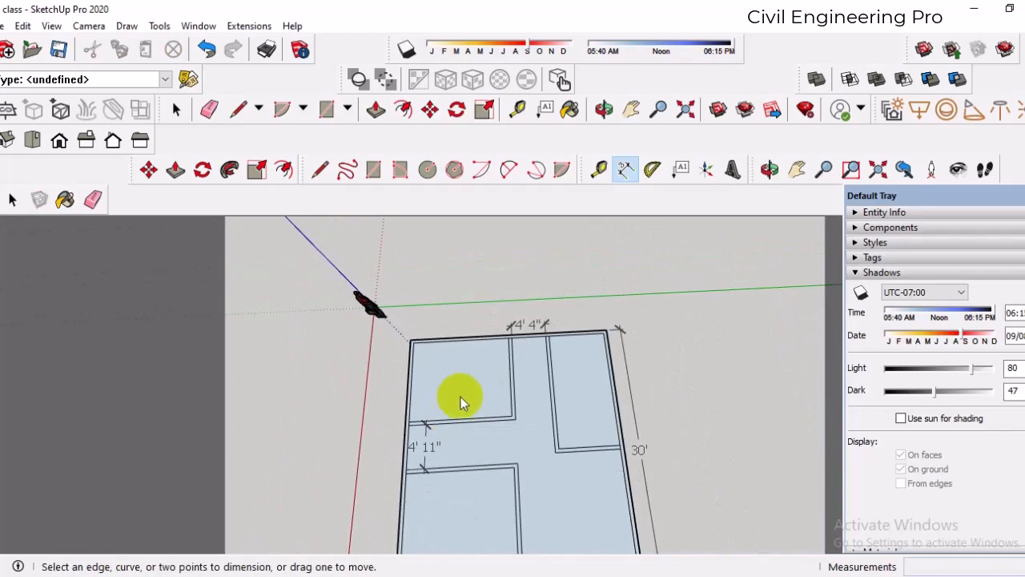
{"action": "scroll", "coordinate": [465, 347], "scroll_direction": "up", "scroll_amount": 2}
{"action": "scroll", "coordinate": [521, 313], "scroll_direction": "down", "scroll_amount": 4}
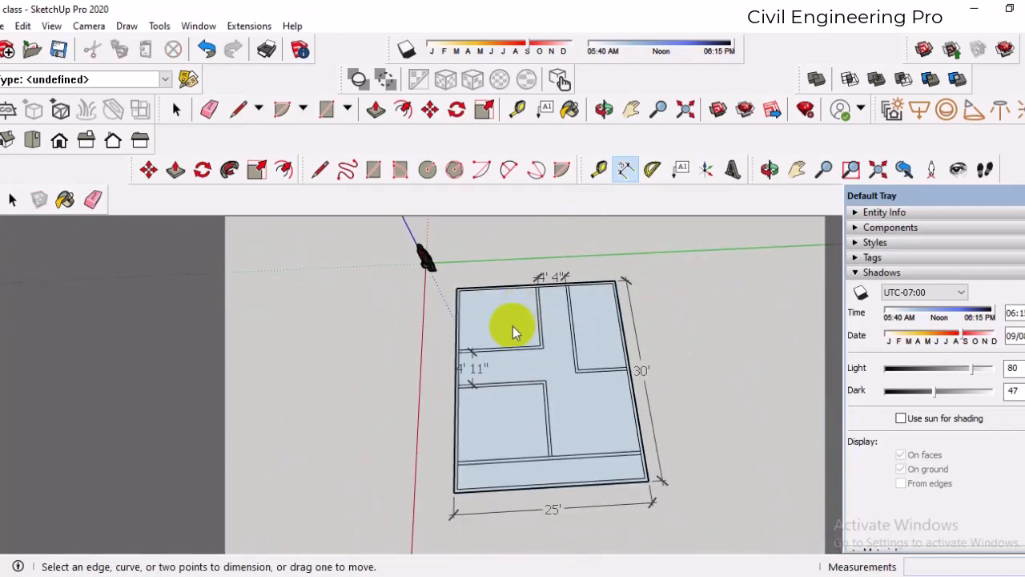
Place a guide 5' inside the long wall's inner edge across the passage and a parallel one 5" beyond it
{"action": "left_click", "coordinate": [598, 172]}
{"action": "scroll", "coordinate": [463, 353], "scroll_direction": "up", "scroll_amount": 3}
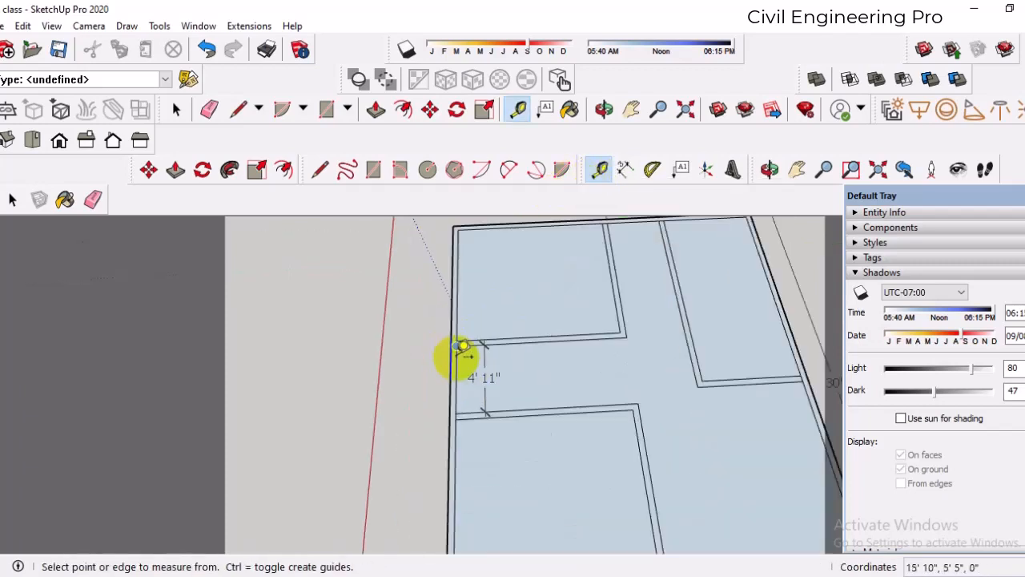
{"action": "left_click", "coordinate": [455, 358]}
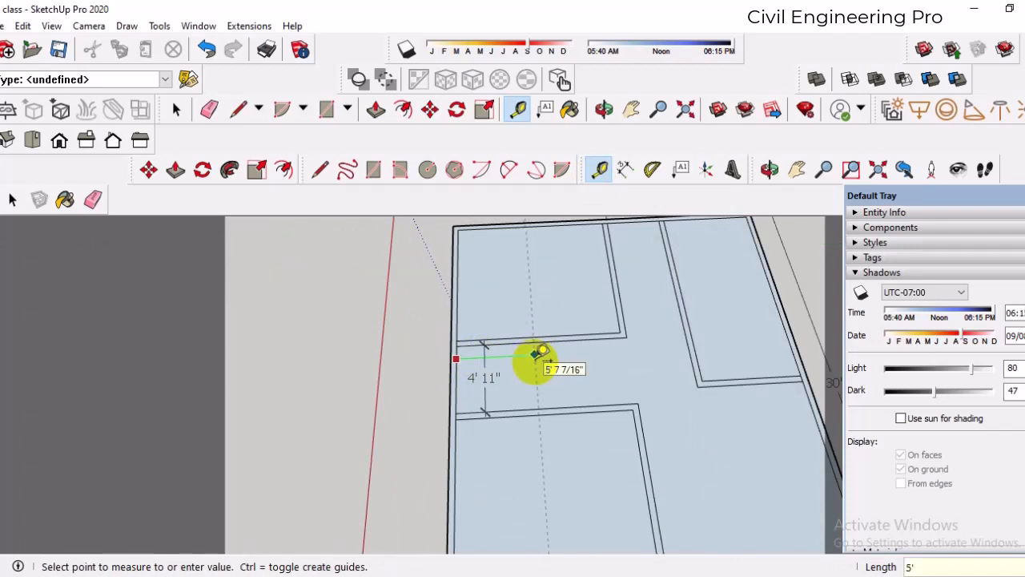
{"action": "left_click", "coordinate": [535, 354]}
{"action": "scroll", "coordinate": [535, 360], "scroll_direction": "up", "scroll_amount": 2}
{"action": "left_click", "coordinate": [523, 370]}
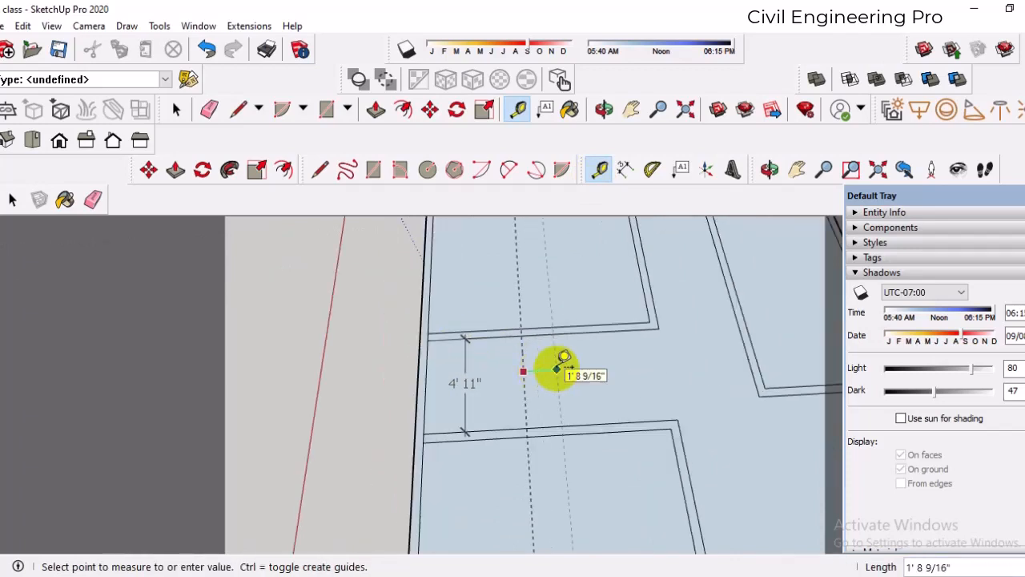
{"action": "key", "text": "Return"}
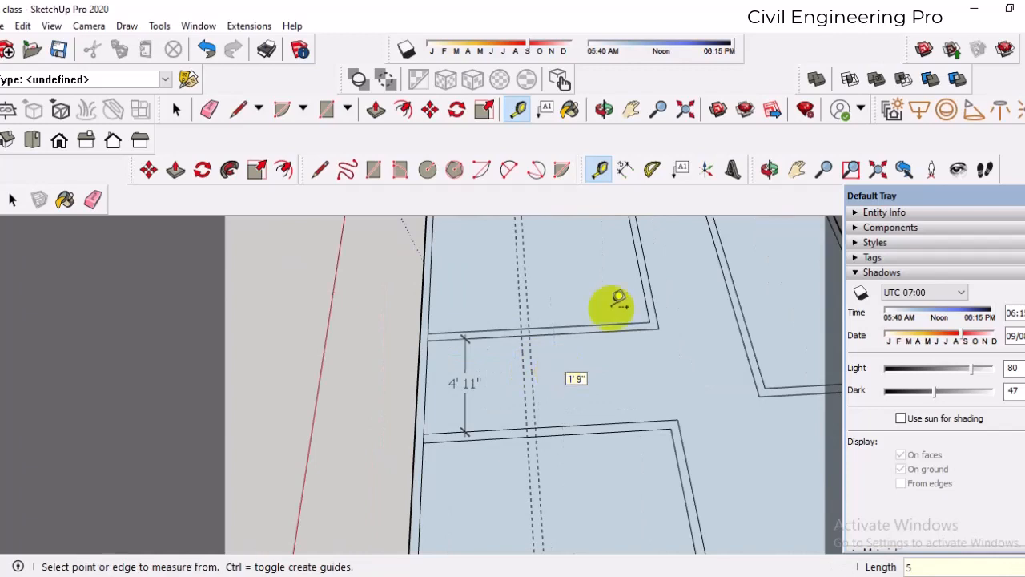
Draw both edges of a short partition along the two guides, spanning the passage between the two corner rooms
{"action": "left_click", "coordinate": [319, 171]}
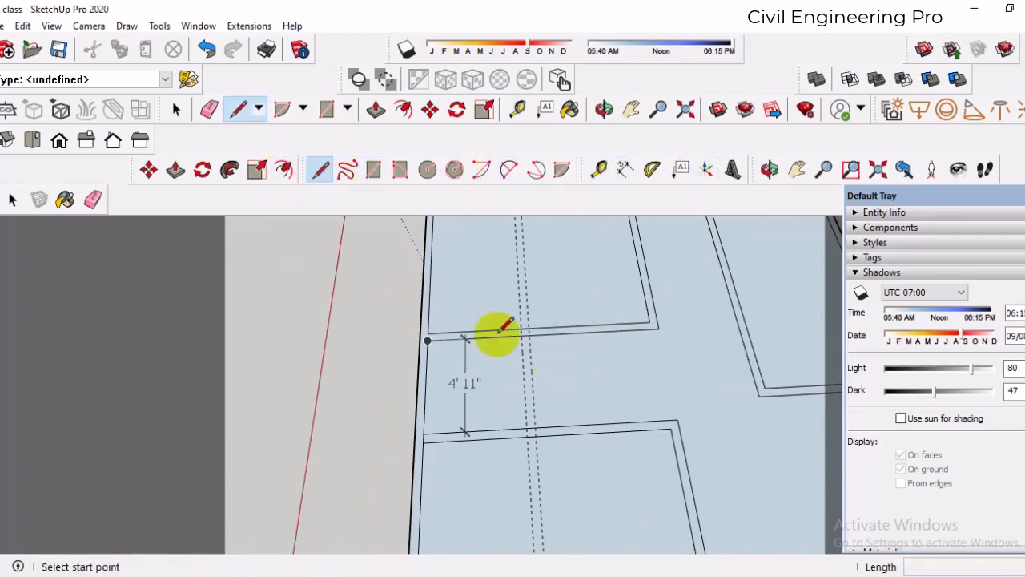
{"action": "scroll", "coordinate": [498, 337], "scroll_direction": "up", "scroll_amount": 2}
{"action": "left_click", "coordinate": [528, 333]}
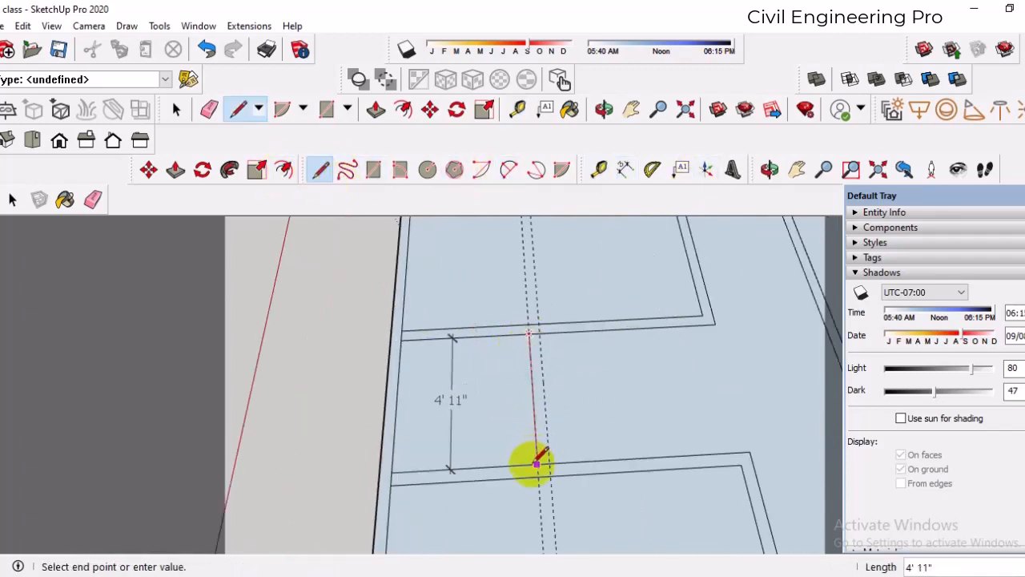
{"action": "left_click", "coordinate": [537, 463]}
{"action": "left_click", "coordinate": [539, 333]}
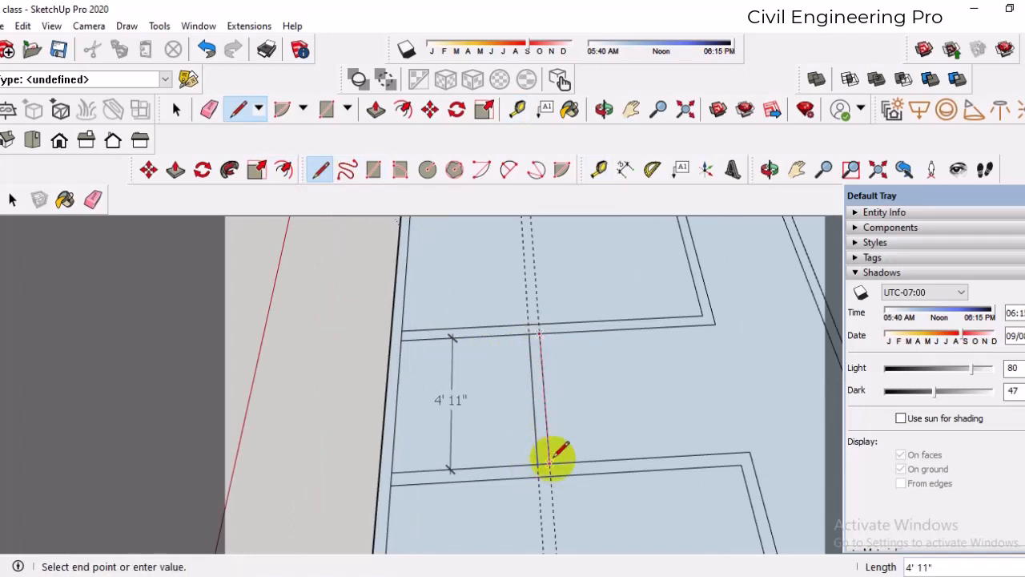
{"action": "left_click", "coordinate": [550, 462]}
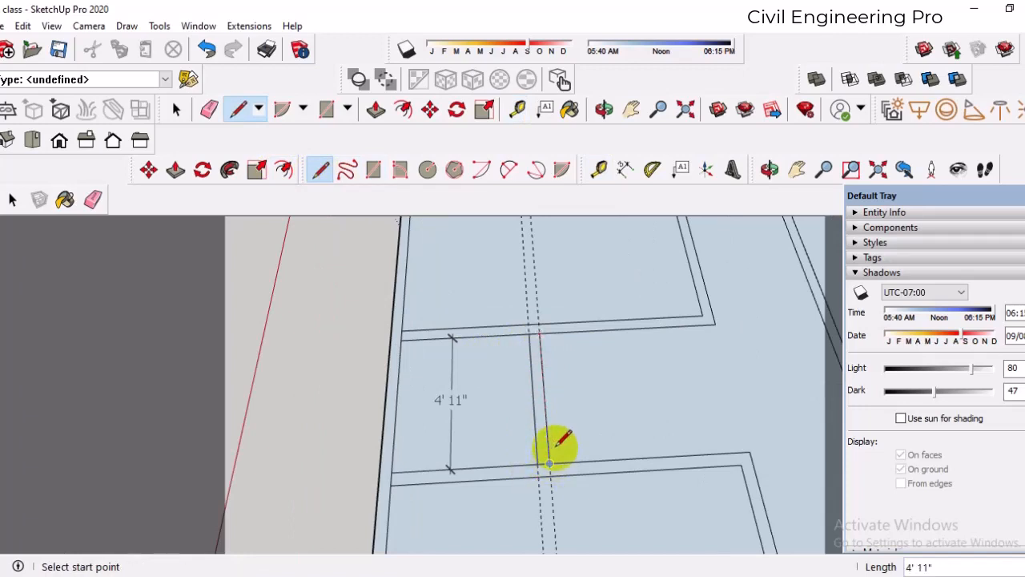
Erase the passage dimension and the two guide lines along the short partition
{"action": "left_click", "coordinate": [94, 200]}
{"action": "left_click", "coordinate": [448, 393]}
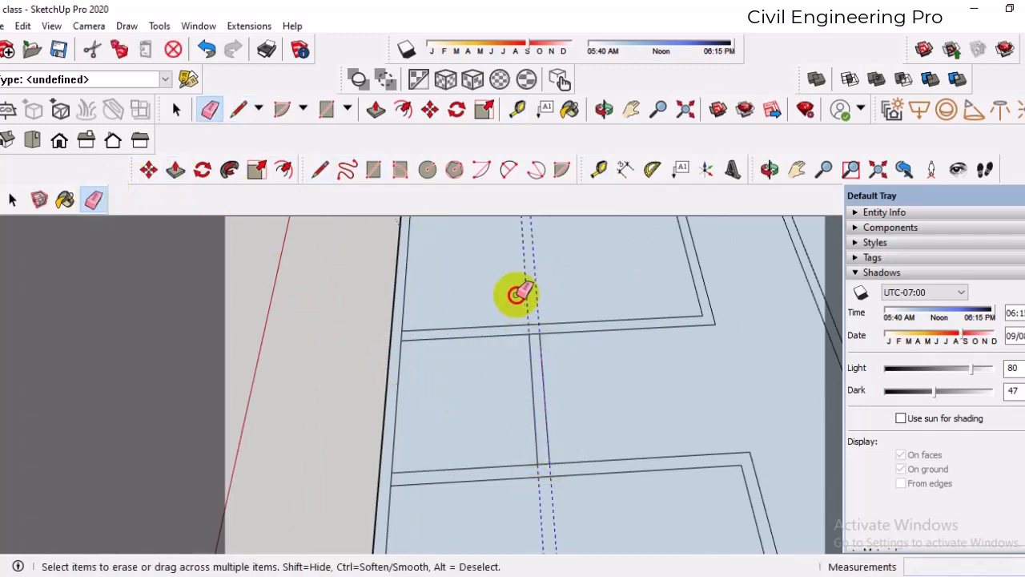
{"action": "left_click", "coordinate": [517, 295]}
Erase the short edge segments closing both ends of the new partition so it merges with the adjoining room walls
{"action": "scroll", "coordinate": [538, 332], "scroll_direction": "up", "scroll_amount": 1}
{"action": "scroll", "coordinate": [542, 400], "scroll_direction": "up", "scroll_amount": 2}
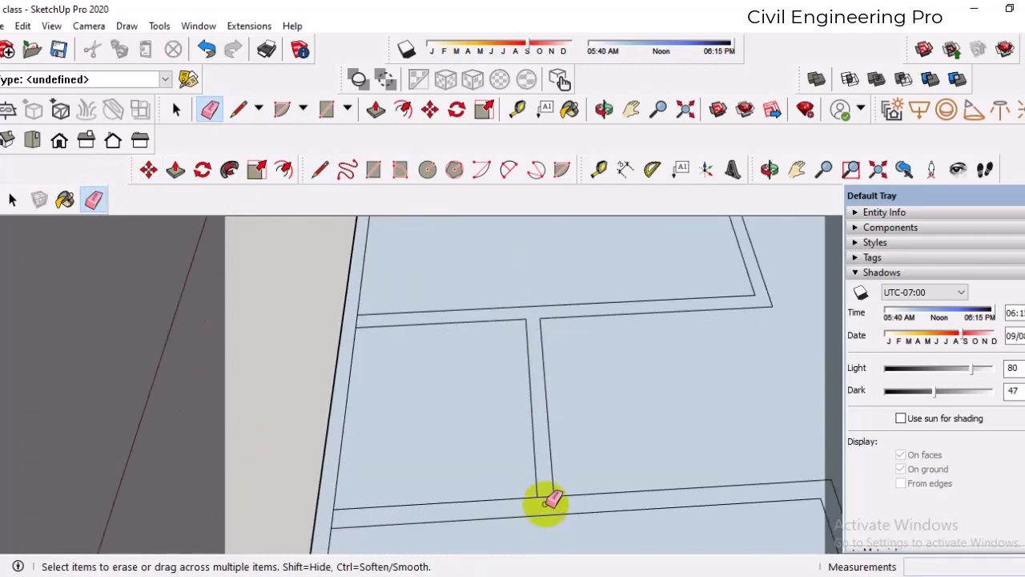
{"action": "scroll", "coordinate": [553, 501], "scroll_direction": "up", "scroll_amount": 1}
{"action": "scroll", "coordinate": [537, 435], "scroll_direction": "down", "scroll_amount": 5}
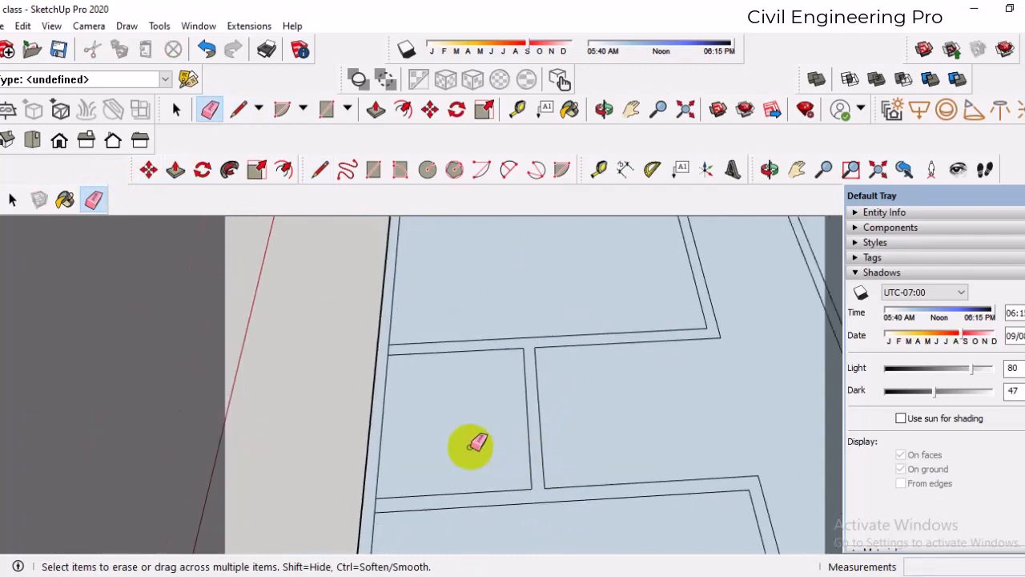
{"action": "scroll", "coordinate": [590, 286], "scroll_direction": "up", "scroll_amount": 5}
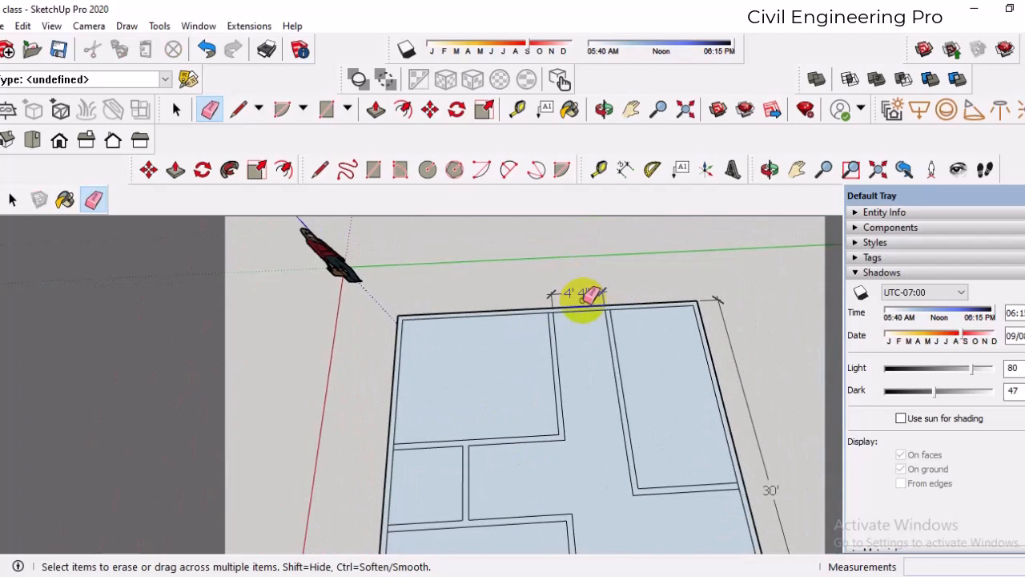
Erase the short edge segments where the two walls of the 4' 4" wide space meet the outer wall
{"action": "left_click", "coordinate": [542, 314]}
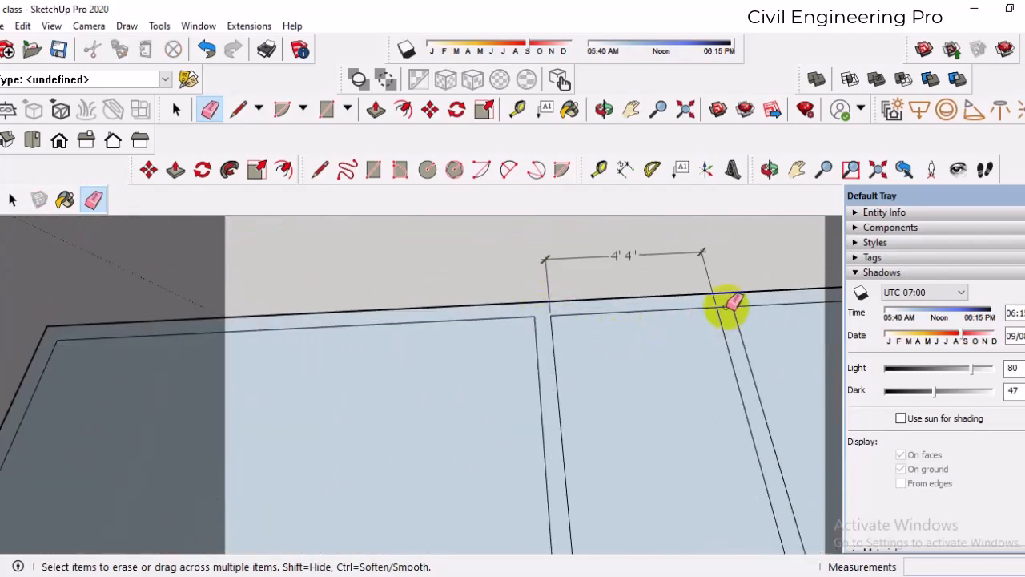
Place a guide 7' inside the outer wall's inner edge across the 4' 4" wide space and a parallel one 5" beyond it
{"action": "left_click", "coordinate": [601, 169]}
{"action": "left_click", "coordinate": [633, 311]}
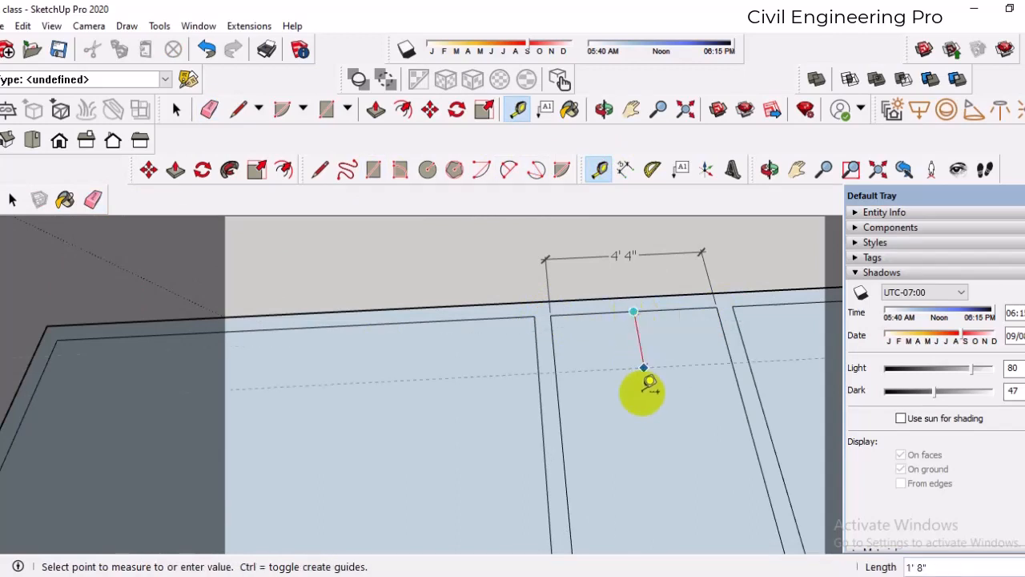
{"action": "type", "text": "7'"}
{"action": "key", "text": "Return"}
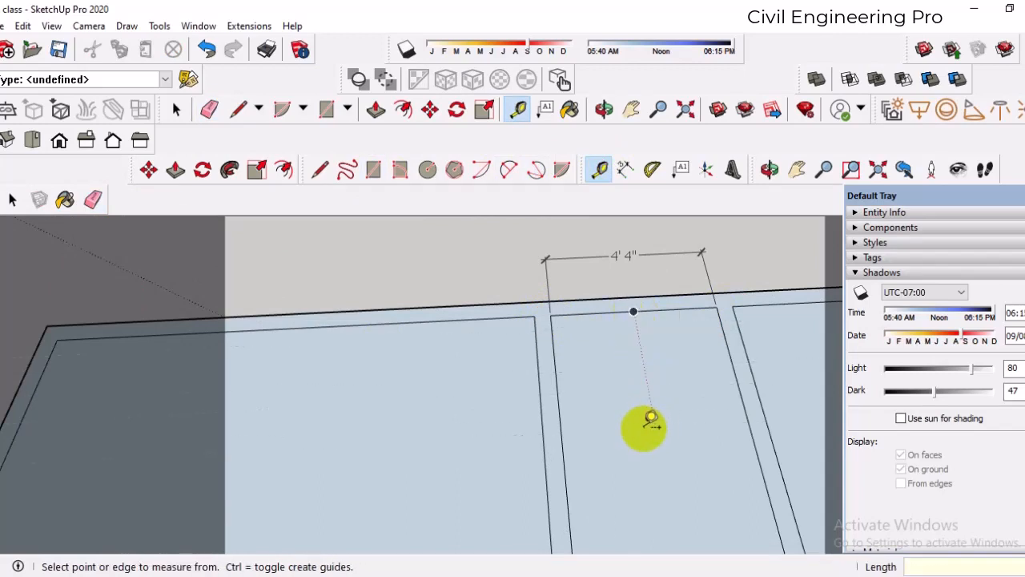
{"action": "scroll", "coordinate": [549, 314], "scroll_direction": "down", "scroll_amount": 4}
{"action": "scroll", "coordinate": [589, 447], "scroll_direction": "up", "scroll_amount": 1}
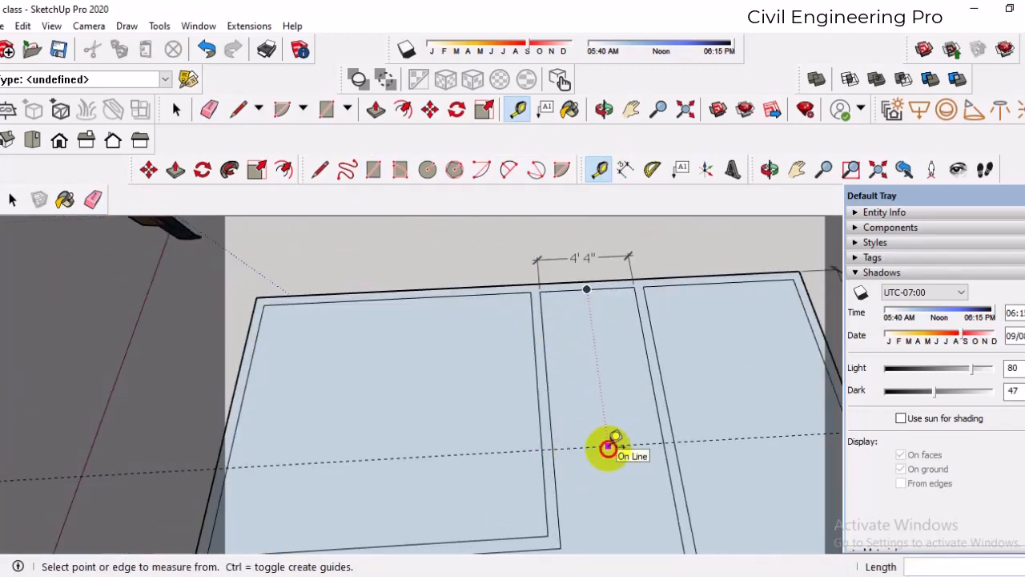
{"action": "left_click", "coordinate": [609, 447]}
{"action": "key", "text": "Escape"}
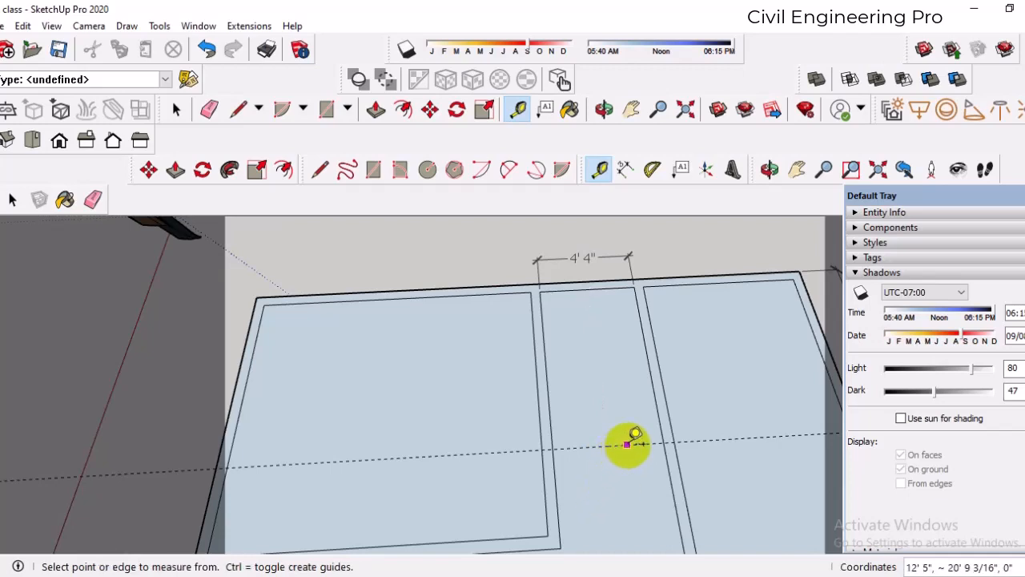
{"action": "left_click", "coordinate": [627, 444]}
{"action": "type", "text": "5"}
{"action": "key", "text": "Return"}
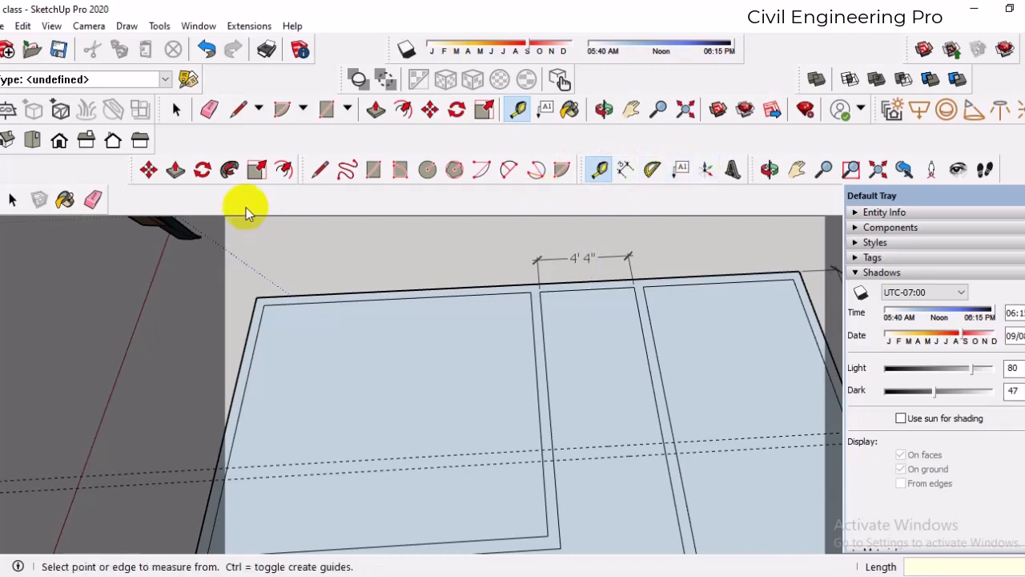
Draw both edges of a 4' 4" long partition along the two guides, spanning the space between the two room walls
{"action": "left_click", "coordinate": [321, 171]}
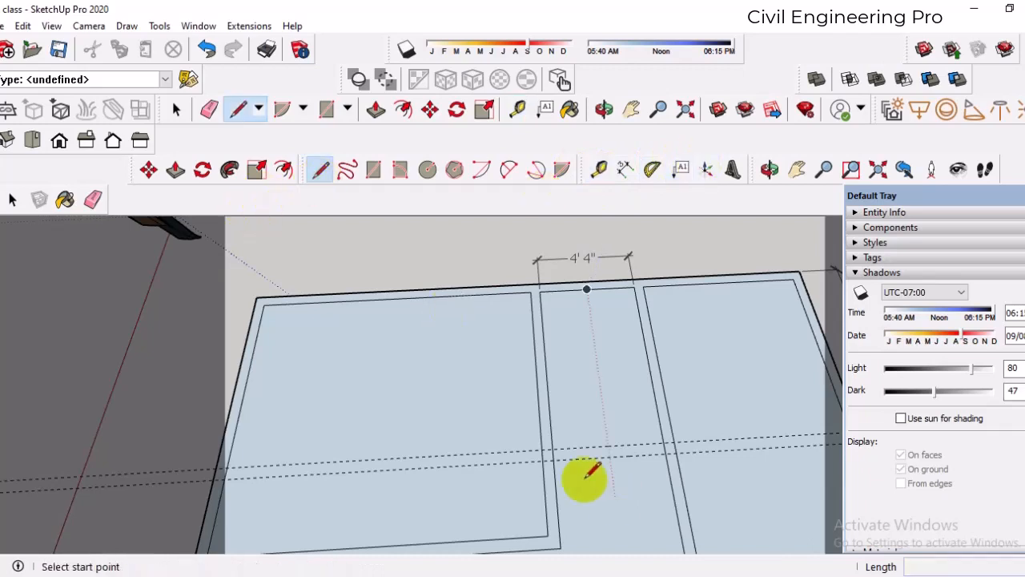
{"action": "left_click", "coordinate": [552, 448]}
{"action": "left_click", "coordinate": [663, 438]}
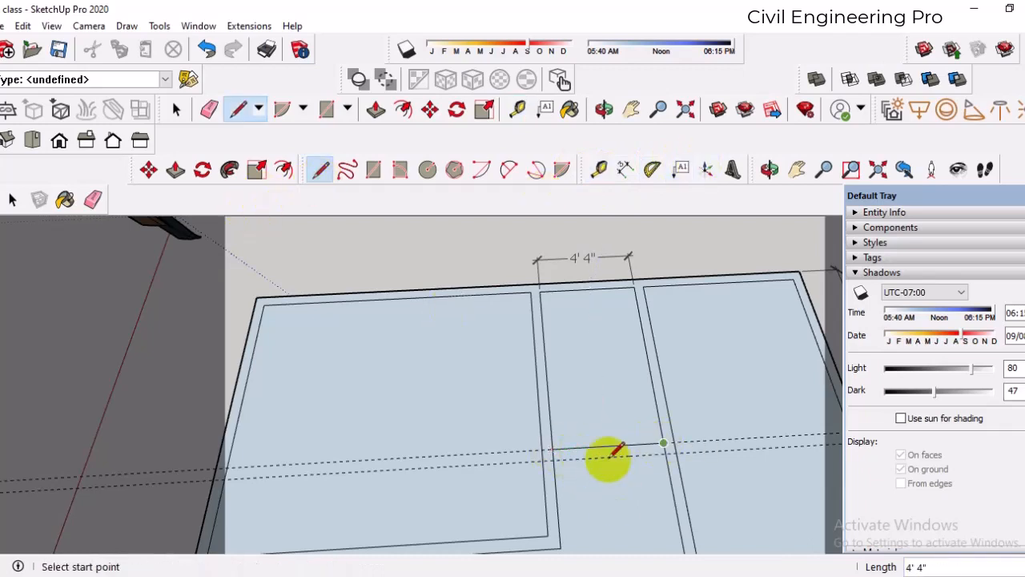
{"action": "left_click", "coordinate": [553, 460]}
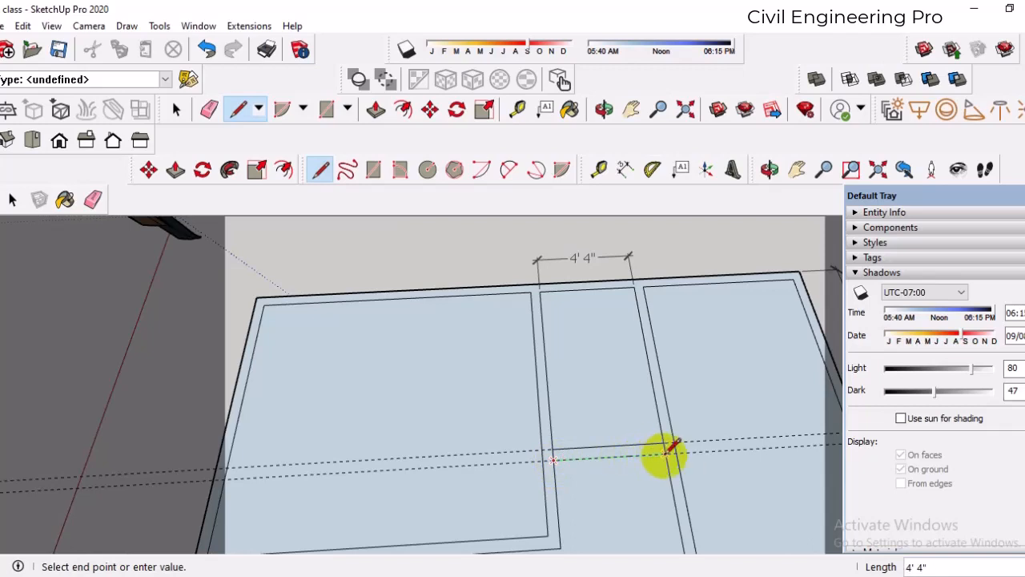
{"action": "left_click", "coordinate": [665, 457]}
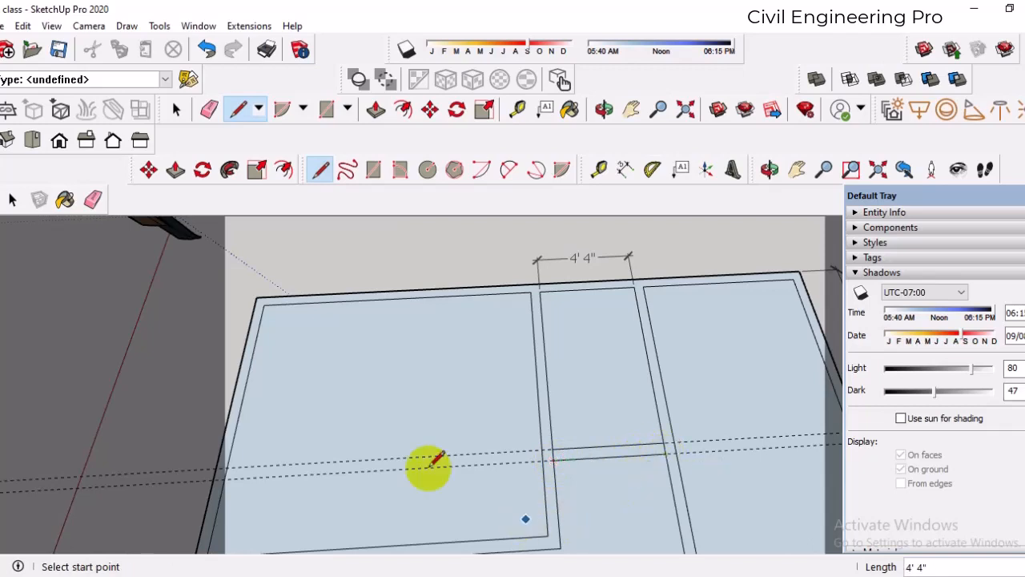
Erase the two guide lines along the new 4' 4" partition
{"action": "left_click", "coordinate": [93, 199]}
{"action": "left_click_drag", "start_coordinate": [435, 443], "coordinate": [432, 480]}
{"action": "scroll", "coordinate": [437, 467], "scroll_direction": "down", "scroll_amount": 3}
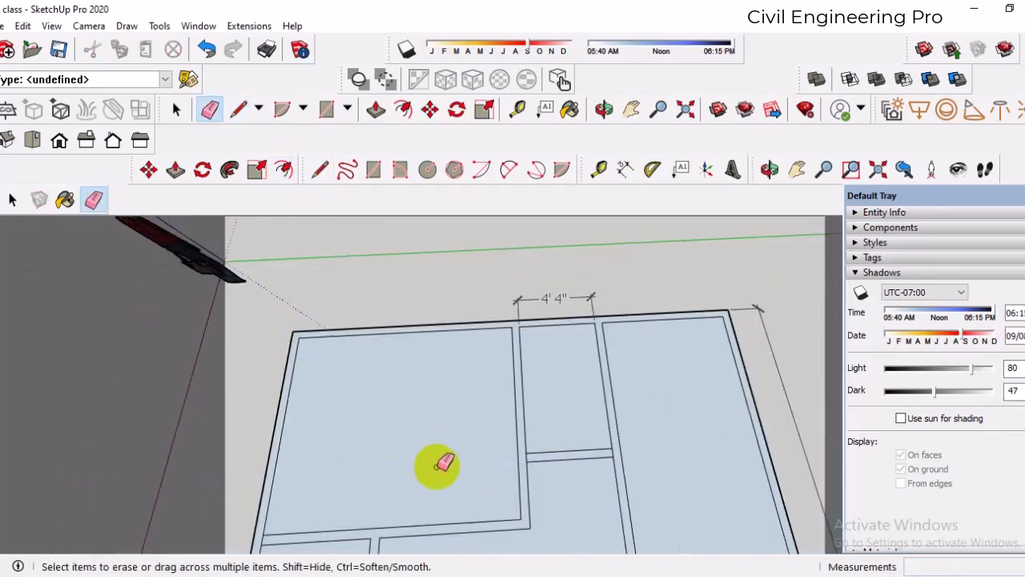
Erase the edge segments closing both ends of the new partition, and erase the 4' 4" dimension outside the outer wall
{"action": "scroll", "coordinate": [463, 466], "scroll_direction": "up", "scroll_amount": 3}
{"action": "scroll", "coordinate": [522, 467], "scroll_direction": "up", "scroll_amount": 2}
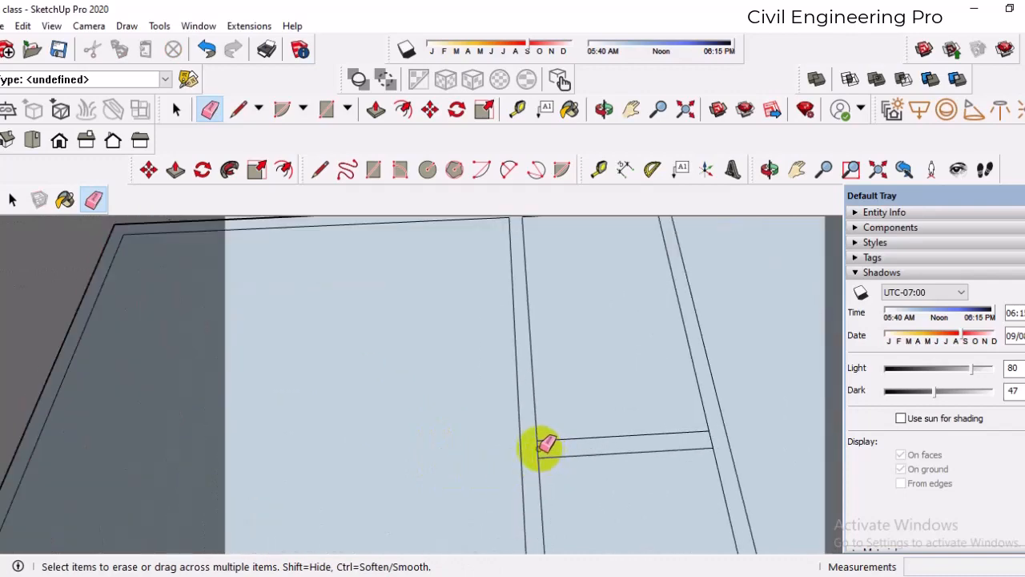
{"action": "left_click", "coordinate": [540, 448]}
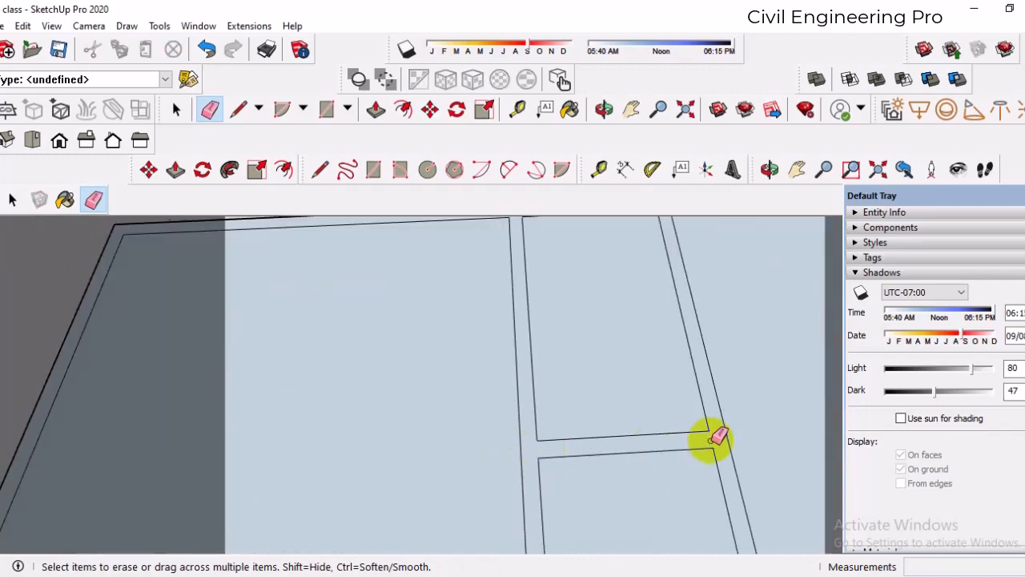
{"action": "scroll", "coordinate": [584, 361], "scroll_direction": "down", "scroll_amount": 4}
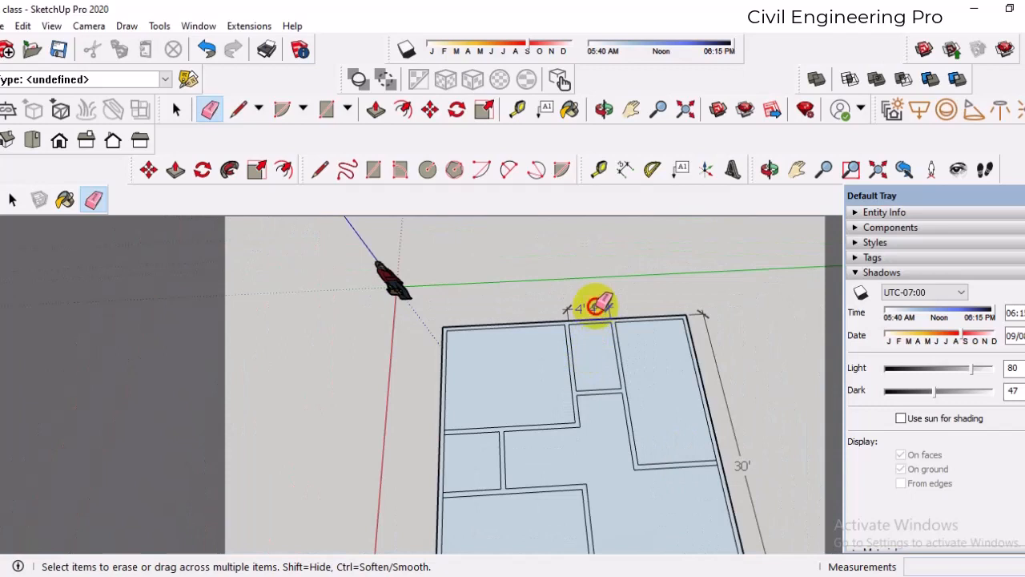
{"action": "scroll", "coordinate": [600, 321], "scroll_direction": "down", "scroll_amount": 2}
{"action": "scroll", "coordinate": [632, 457], "scroll_direction": "up", "scroll_amount": 2}
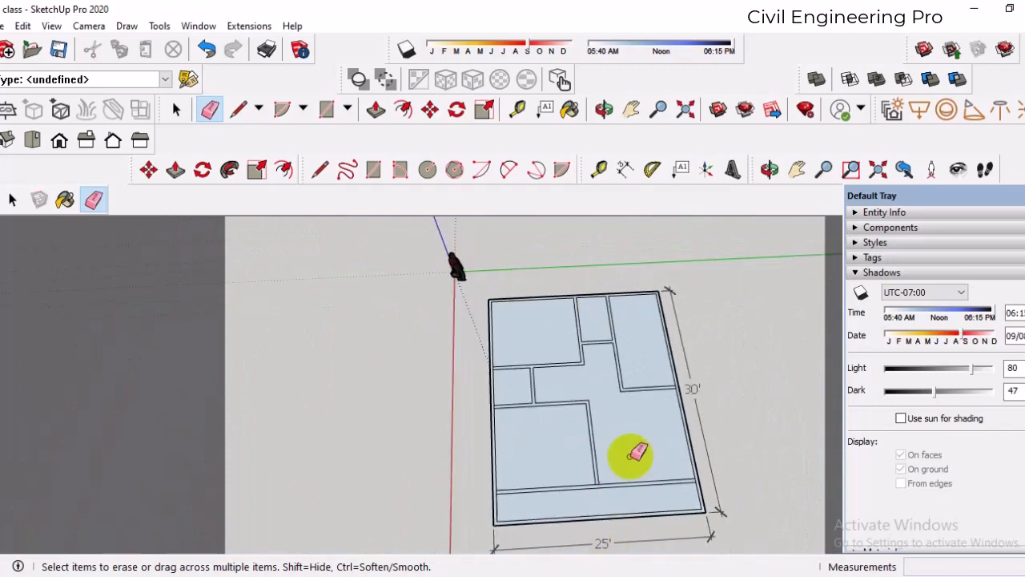
Dimension the large room's clear width from the partition's lower end to the outer wall's inner edge, and erase that dimension
{"action": "left_click", "coordinate": [625, 169]}
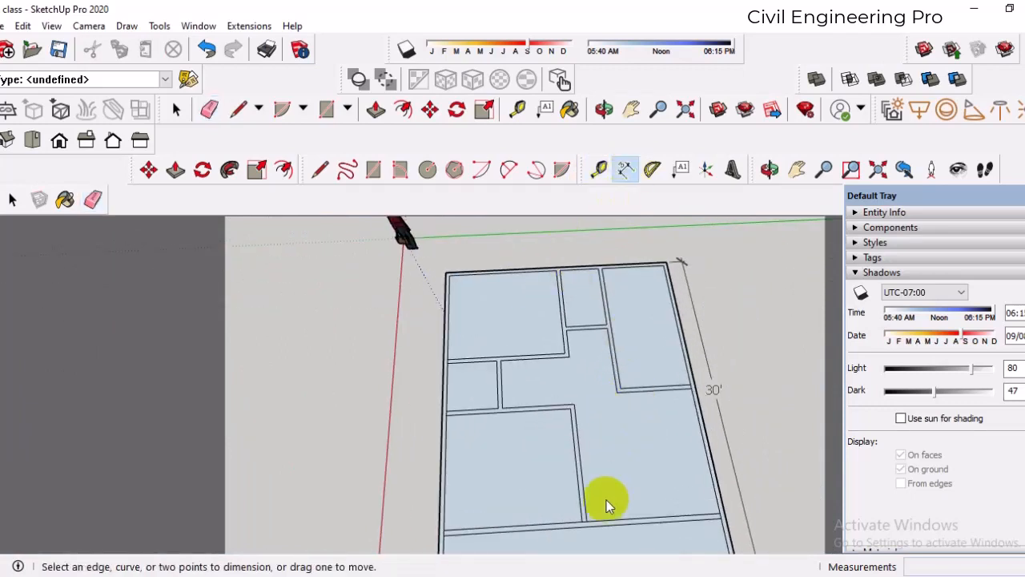
{"action": "scroll", "coordinate": [606, 356], "scroll_direction": "up", "scroll_amount": 2}
{"action": "scroll", "coordinate": [613, 305], "scroll_direction": "down", "scroll_amount": 2}
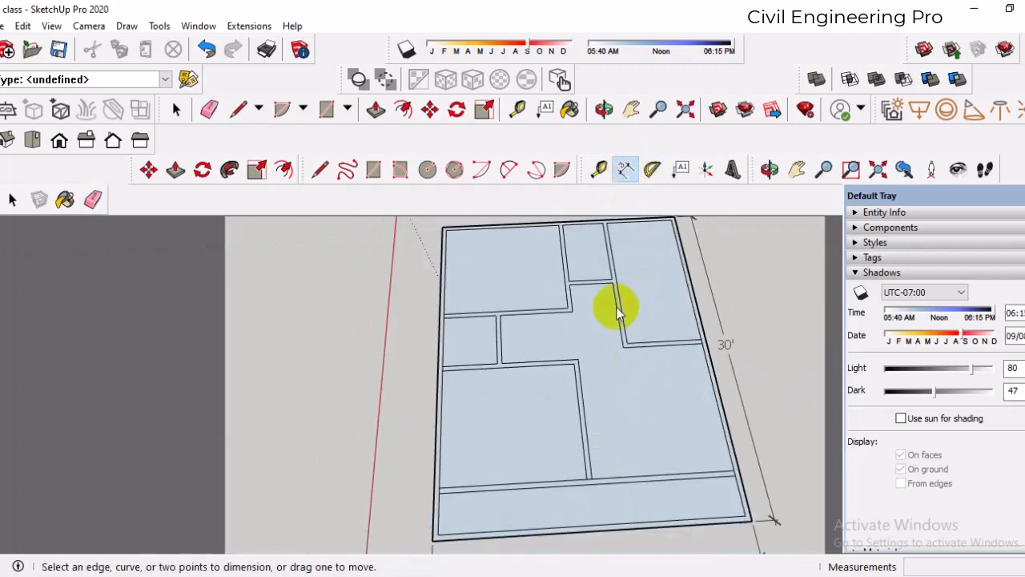
{"action": "scroll", "coordinate": [585, 478], "scroll_direction": "up", "scroll_amount": 2}
{"action": "left_click", "coordinate": [590, 475]}
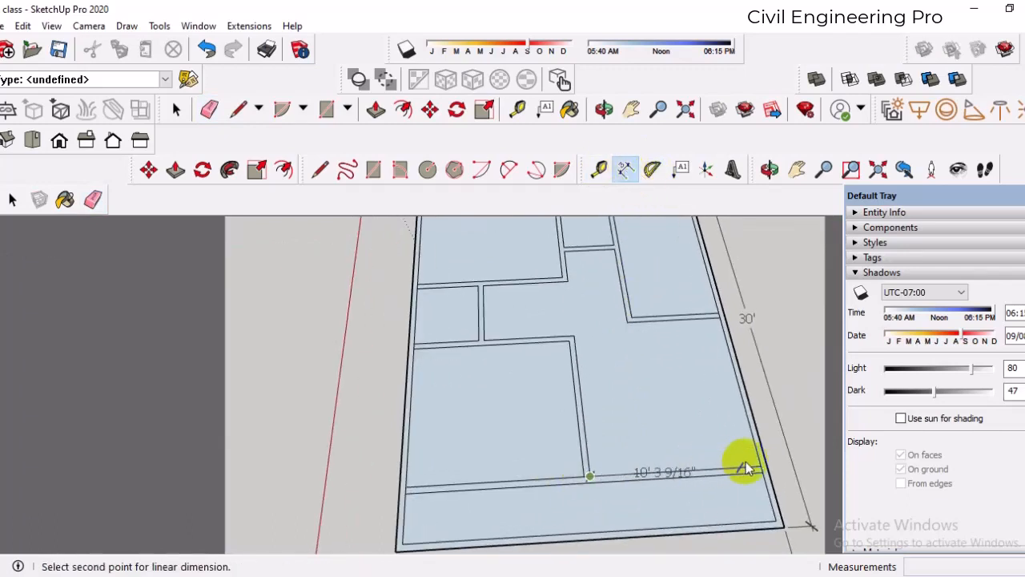
{"action": "left_click", "coordinate": [758, 467]}
{"action": "left_click", "coordinate": [733, 441]}
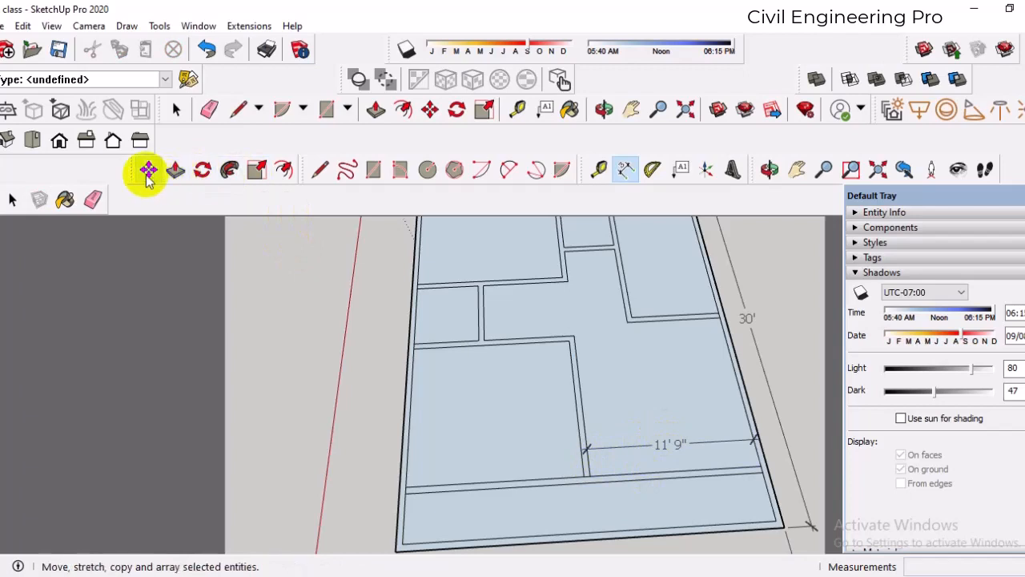
{"action": "left_click", "coordinate": [93, 199]}
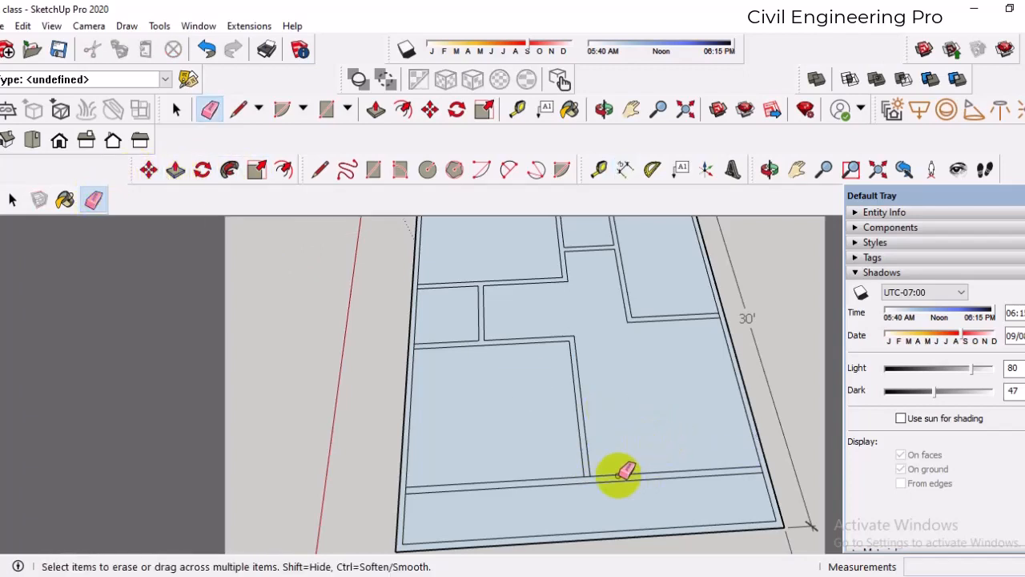
Draw a 3' line across the front strip in line with the partition's end, and place guides 3' to either side of it
{"action": "left_click", "coordinate": [320, 169]}
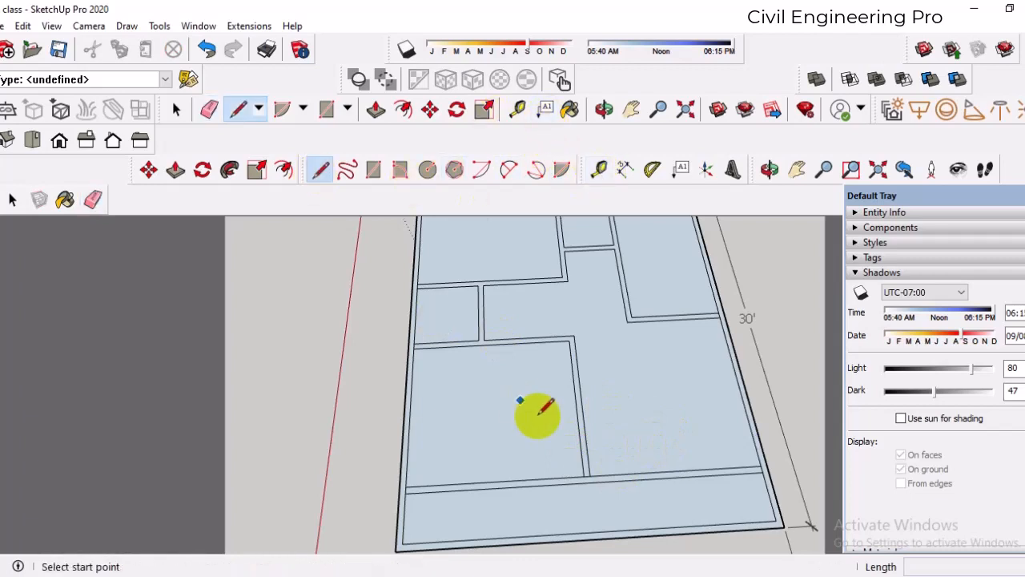
{"action": "left_click", "coordinate": [586, 479]}
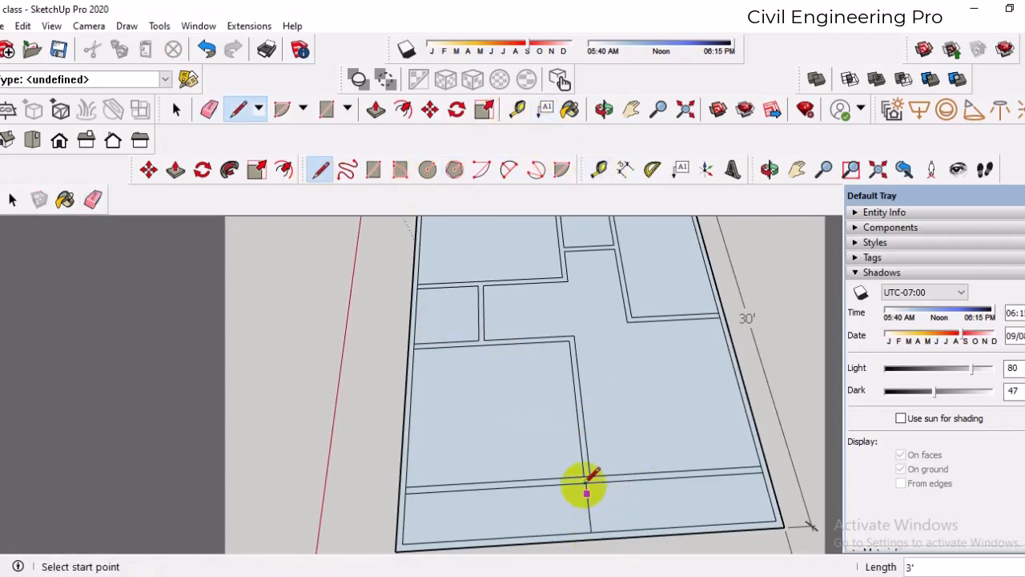
{"action": "left_click", "coordinate": [600, 170]}
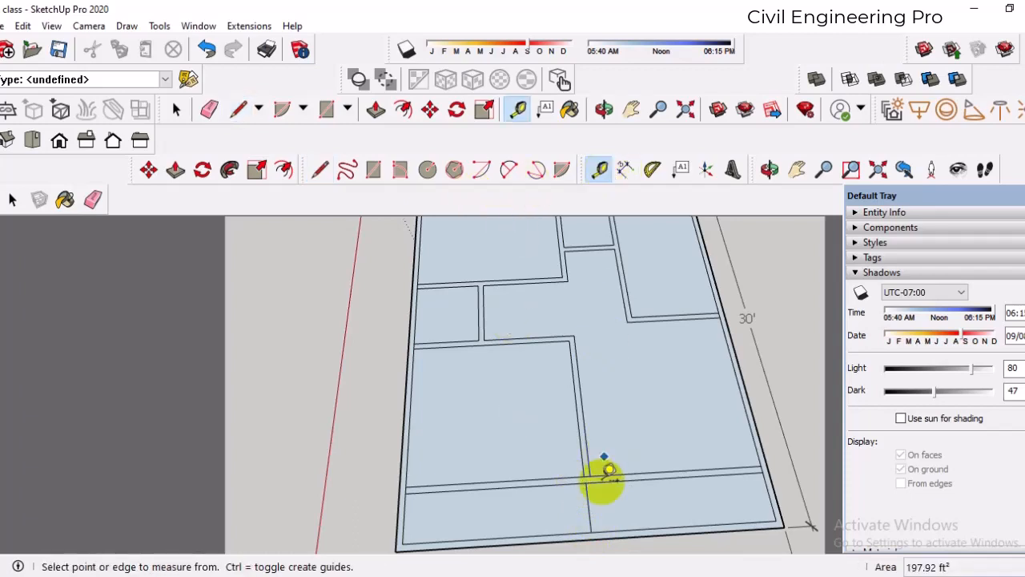
{"action": "left_click", "coordinate": [588, 507]}
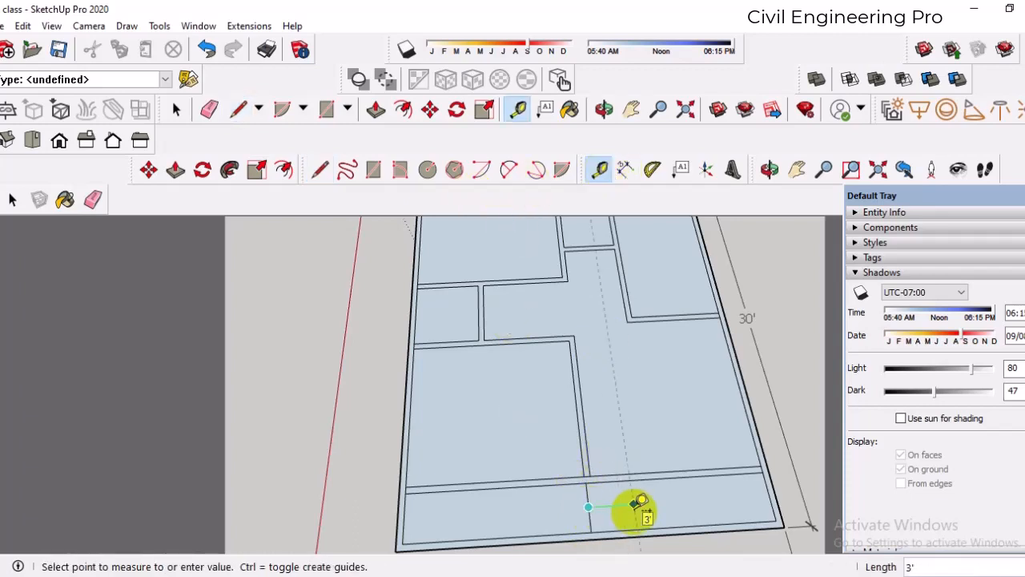
{"action": "type", "text": "3"}
{"action": "key", "text": "Return"}
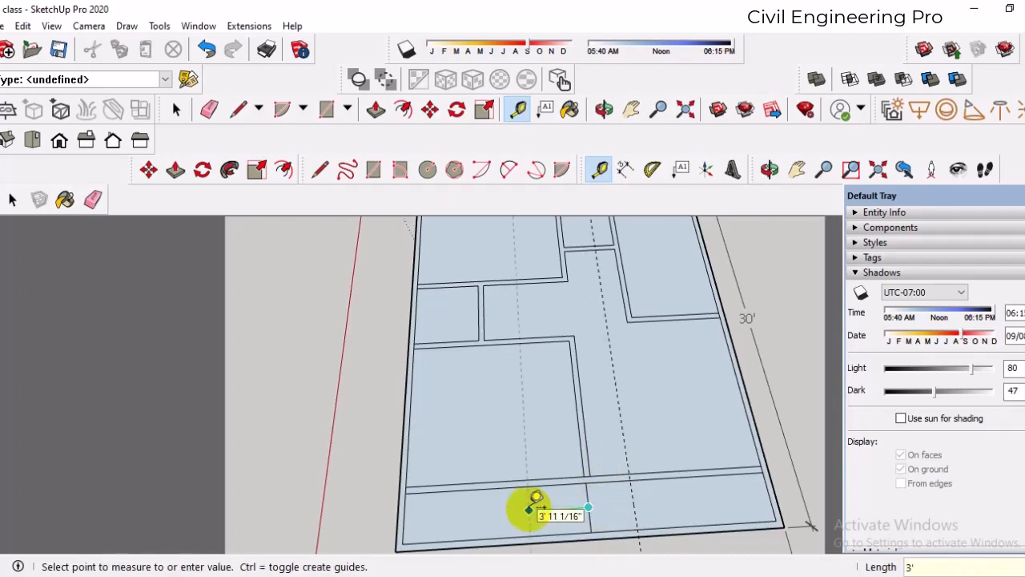
{"action": "key", "text": "Return"}
{"action": "scroll", "coordinate": [551, 525], "scroll_direction": "up", "scroll_amount": 4}
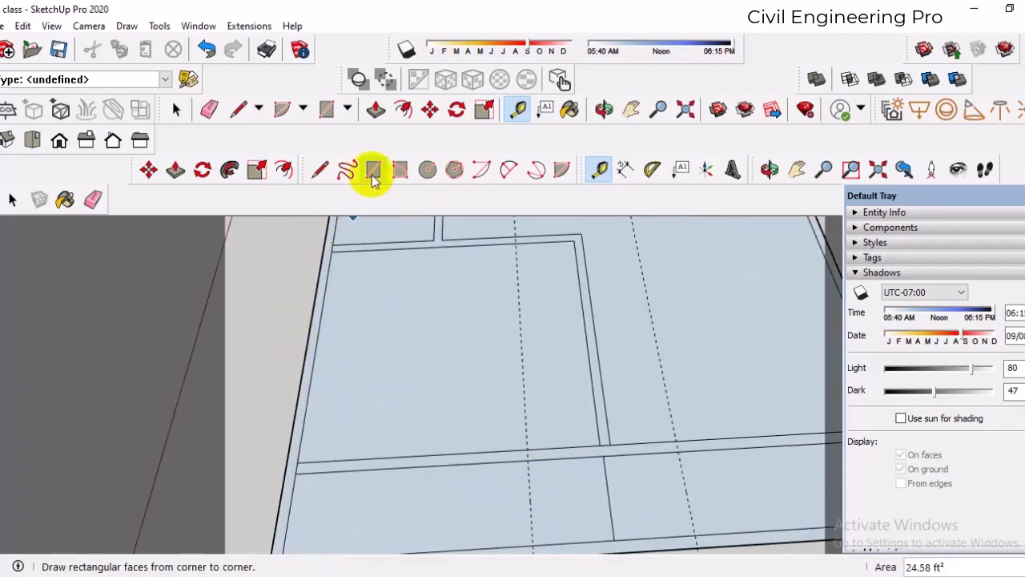
Draw two 3' lines across the front strip along the guides on either side of the centre line
{"action": "scroll", "coordinate": [618, 348], "scroll_direction": "down", "scroll_amount": 2}
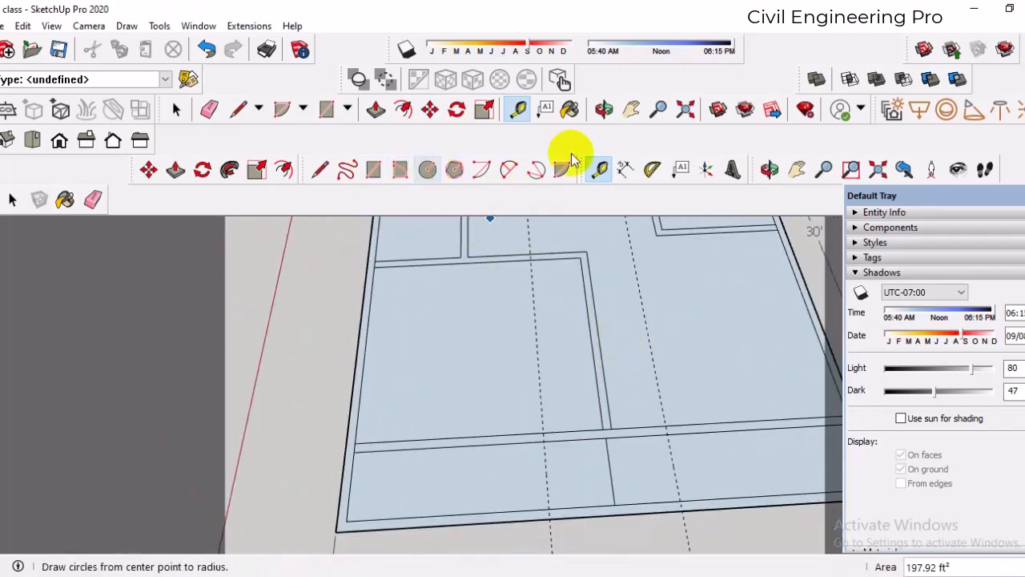
{"action": "left_click", "coordinate": [624, 172]}
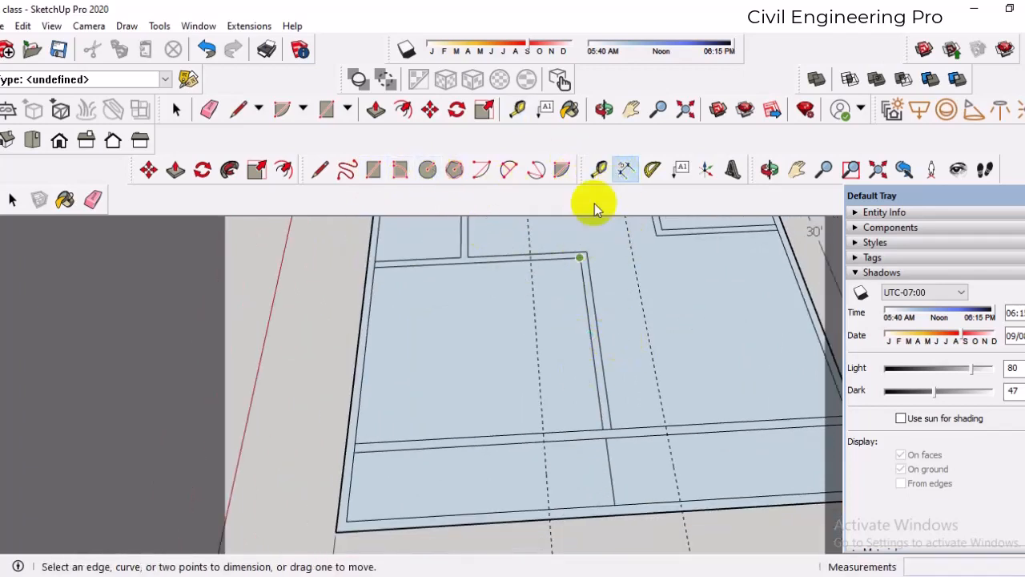
{"action": "left_click", "coordinate": [319, 169]}
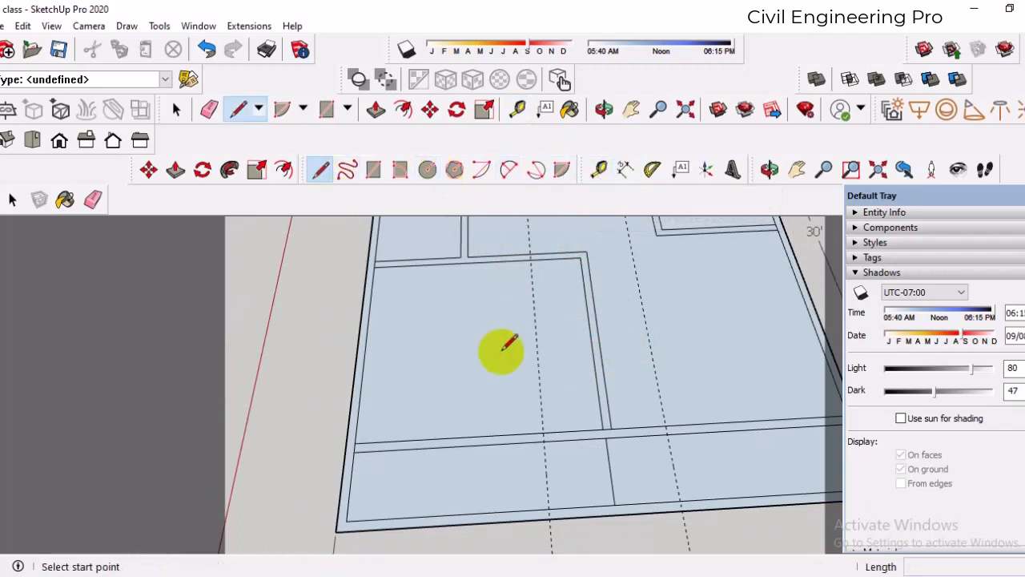
{"action": "left_click", "coordinate": [545, 440]}
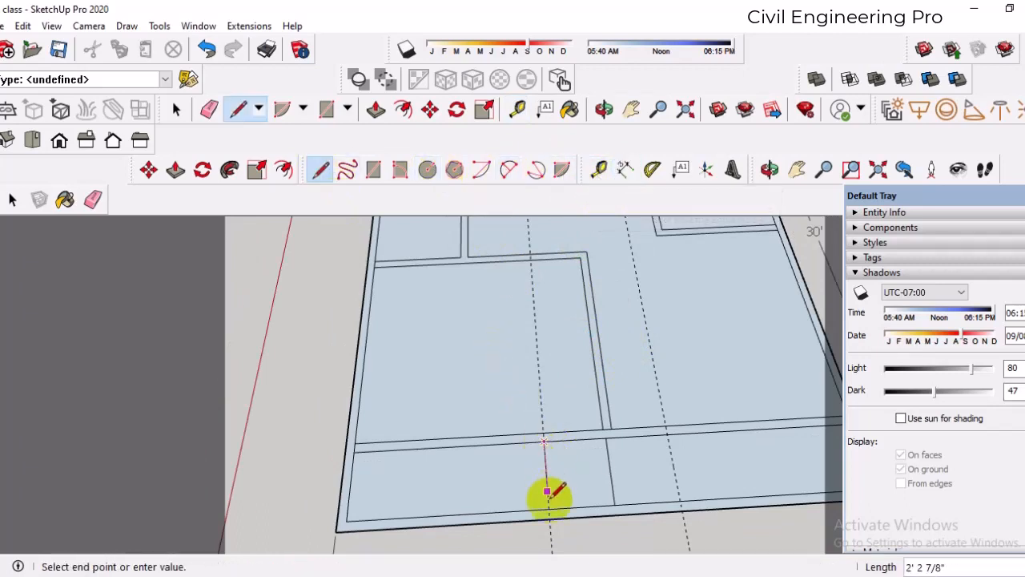
{"action": "left_click", "coordinate": [667, 433]}
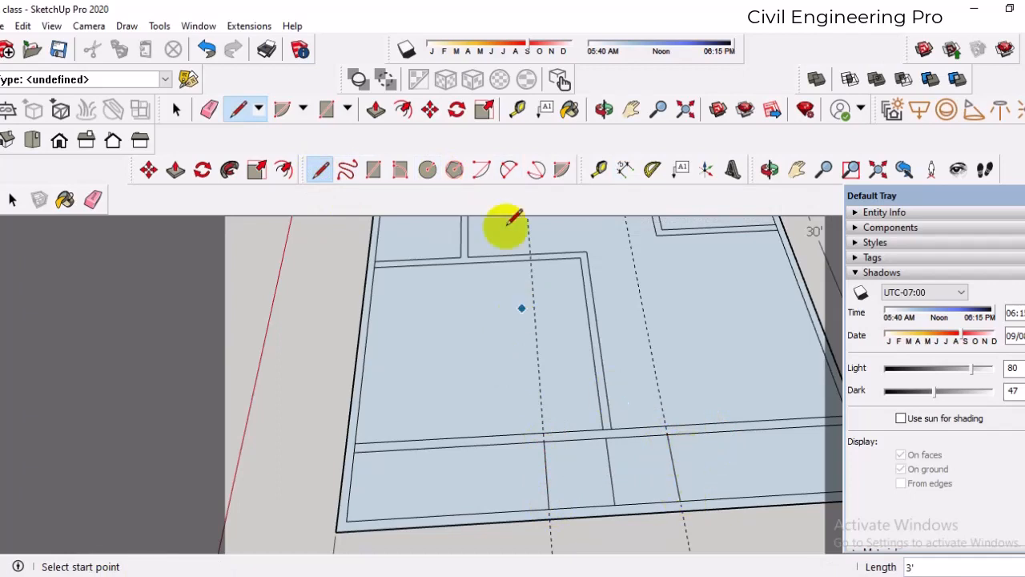
Place a guide 5" outside each of the two outer lines crossing the front strip
{"action": "left_click", "coordinate": [599, 169]}
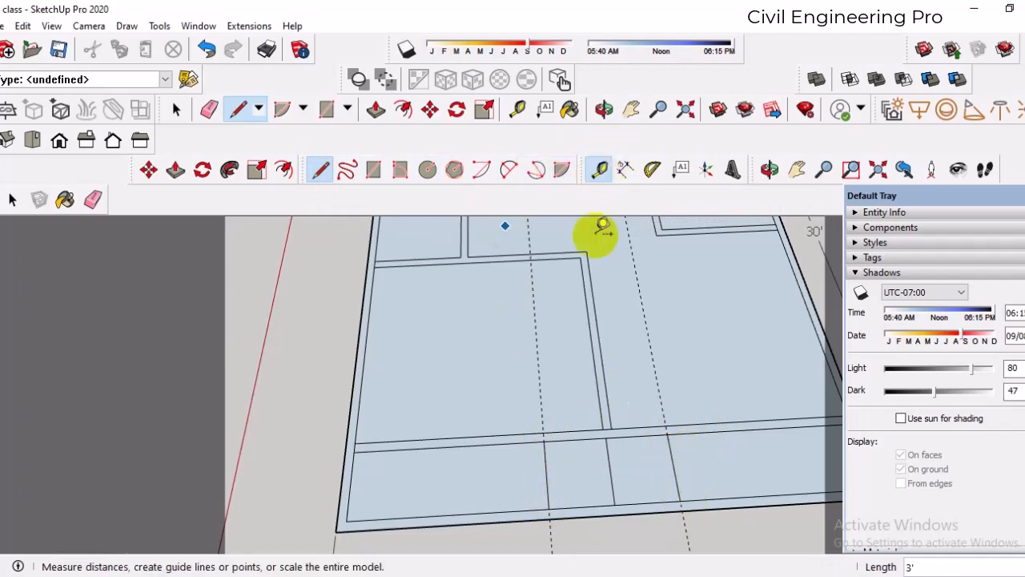
{"action": "left_click", "coordinate": [546, 473]}
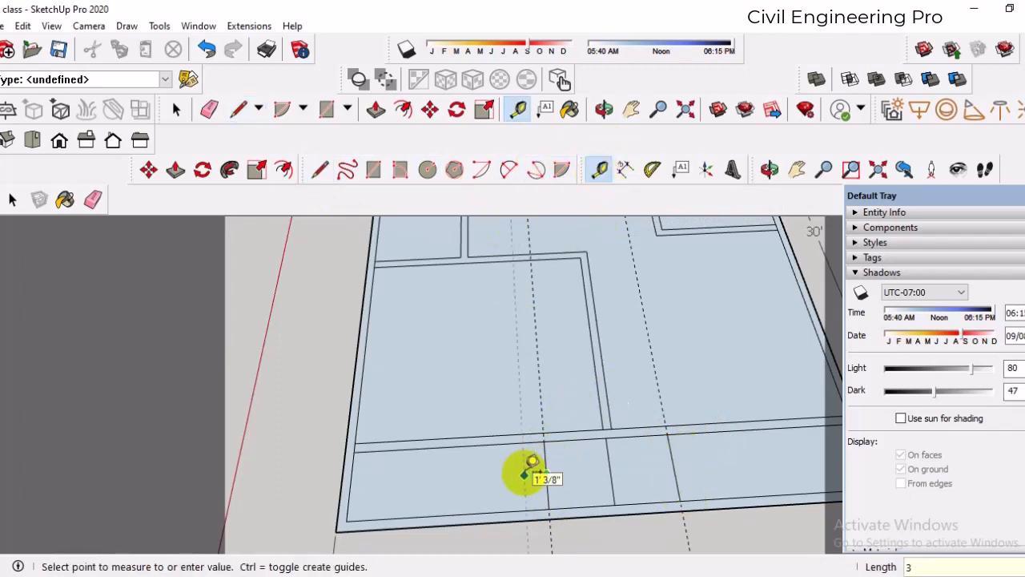
{"action": "type", "text": "5"}
{"action": "key", "text": "Return"}
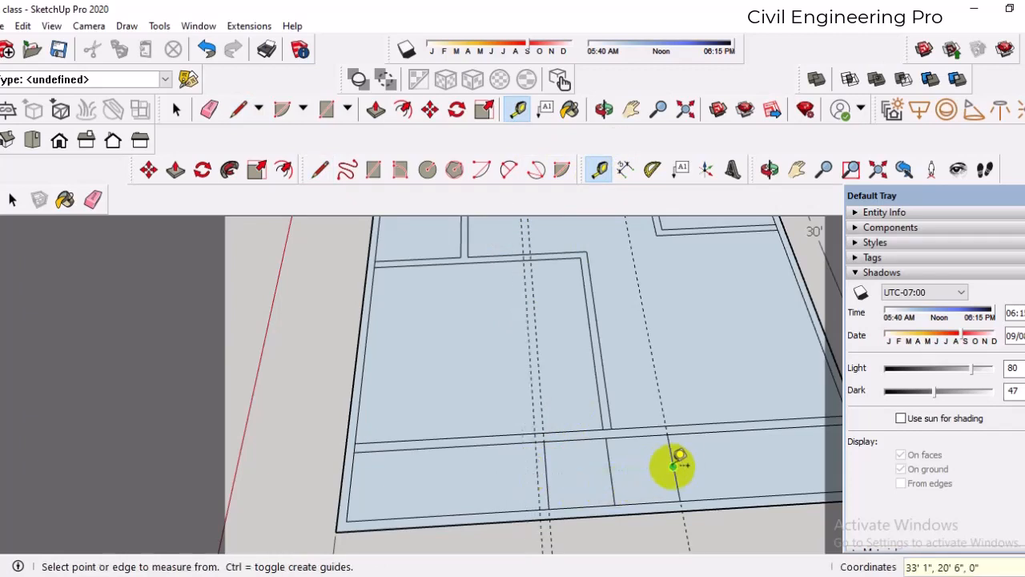
{"action": "left_click", "coordinate": [673, 467]}
{"action": "left_click", "coordinate": [705, 465]}
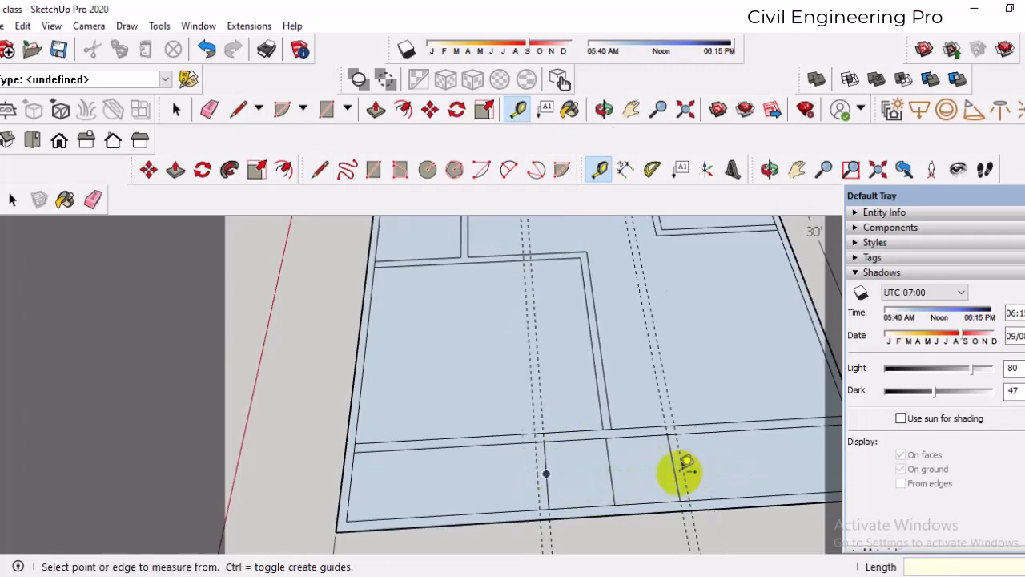
Draw two 3' lines across the front strip along the outer 5" guides to give both entrance partitions their thickness
{"action": "scroll", "coordinate": [556, 499], "scroll_direction": "up", "scroll_amount": 1}
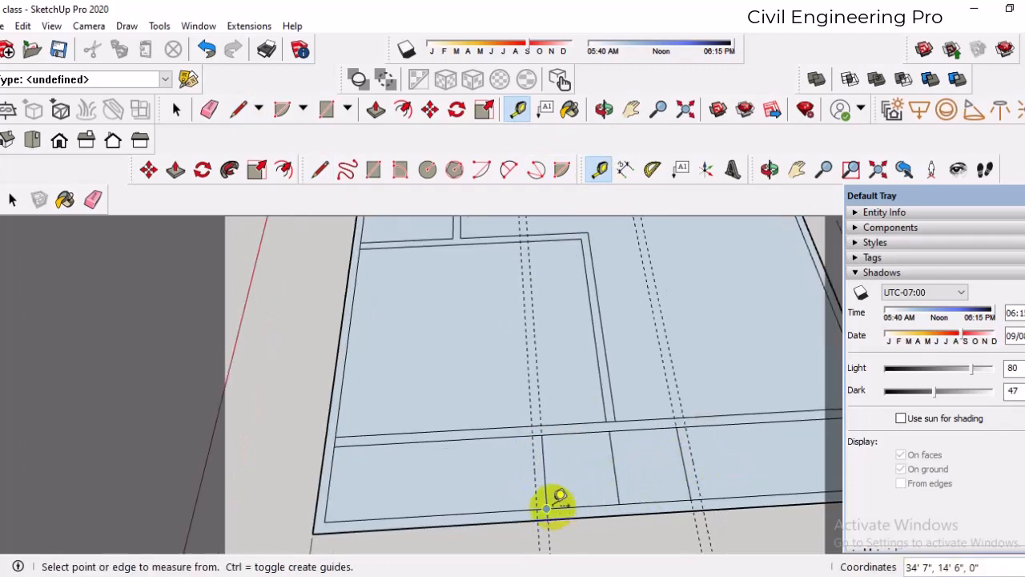
{"action": "left_click", "coordinate": [321, 170]}
{"action": "left_click", "coordinate": [533, 434]}
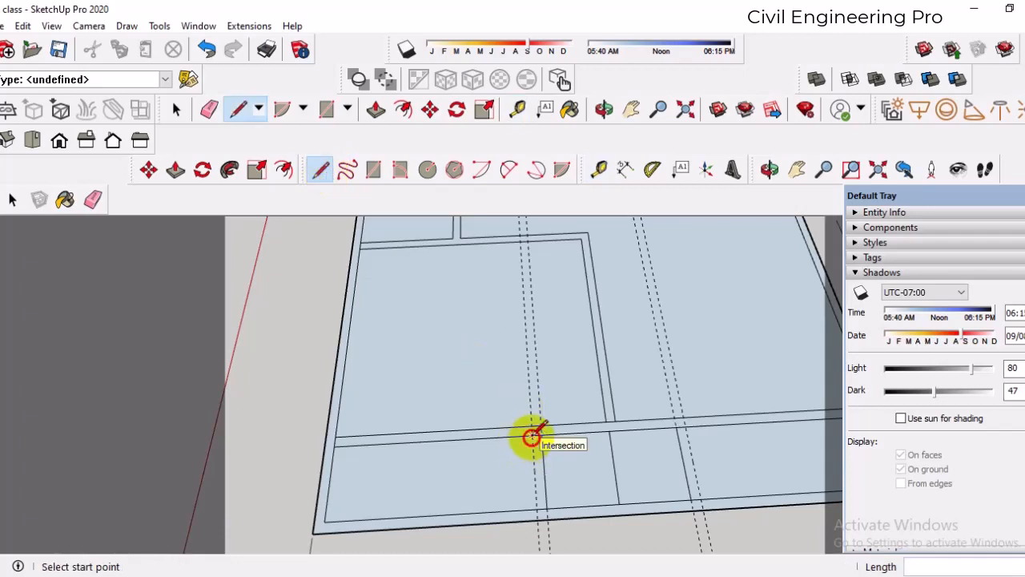
{"action": "left_click", "coordinate": [537, 505]}
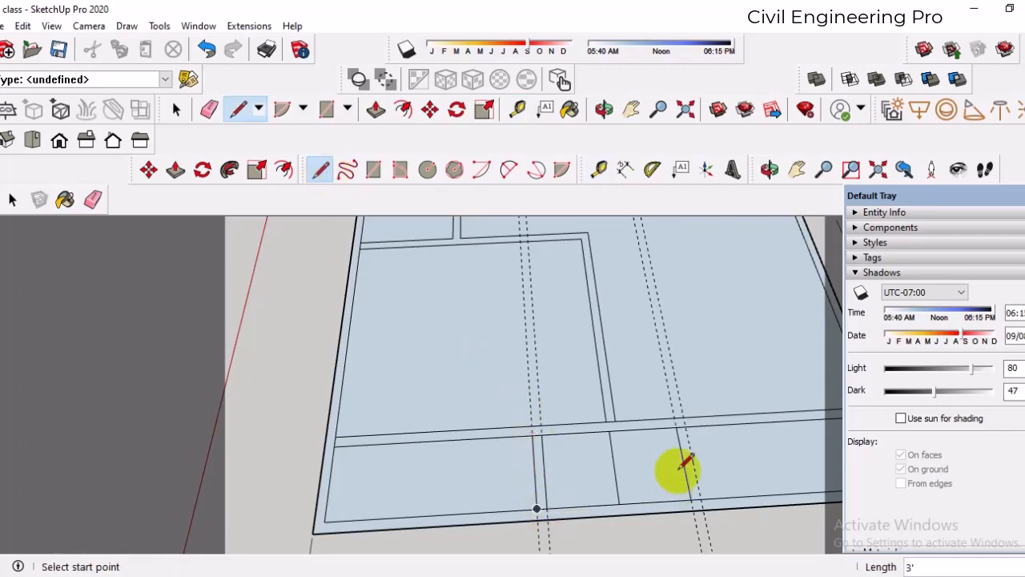
{"action": "left_click", "coordinate": [685, 424]}
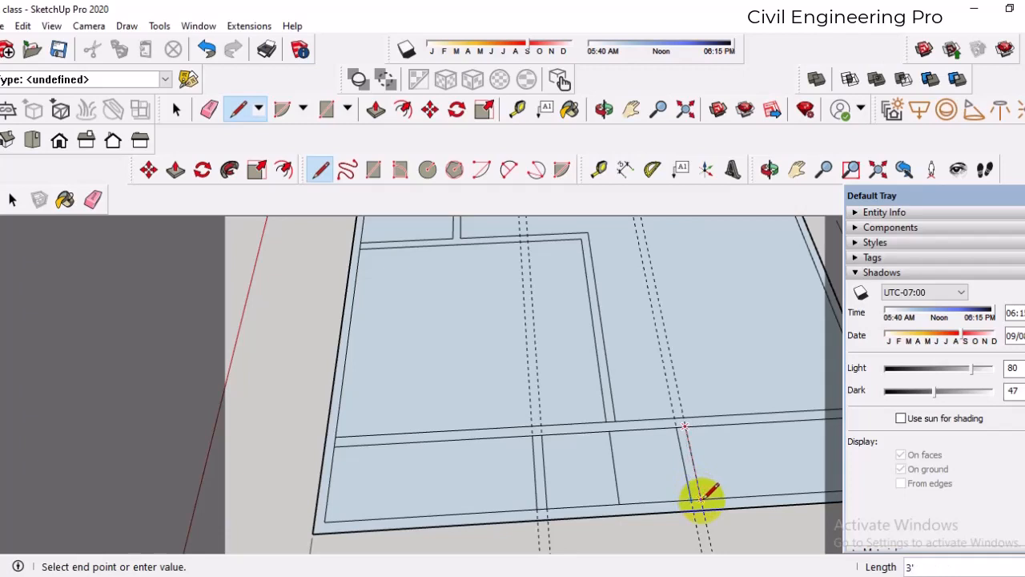
{"action": "left_click", "coordinate": [698, 500]}
{"action": "scroll", "coordinate": [661, 481], "scroll_direction": "down", "scroll_amount": 1}
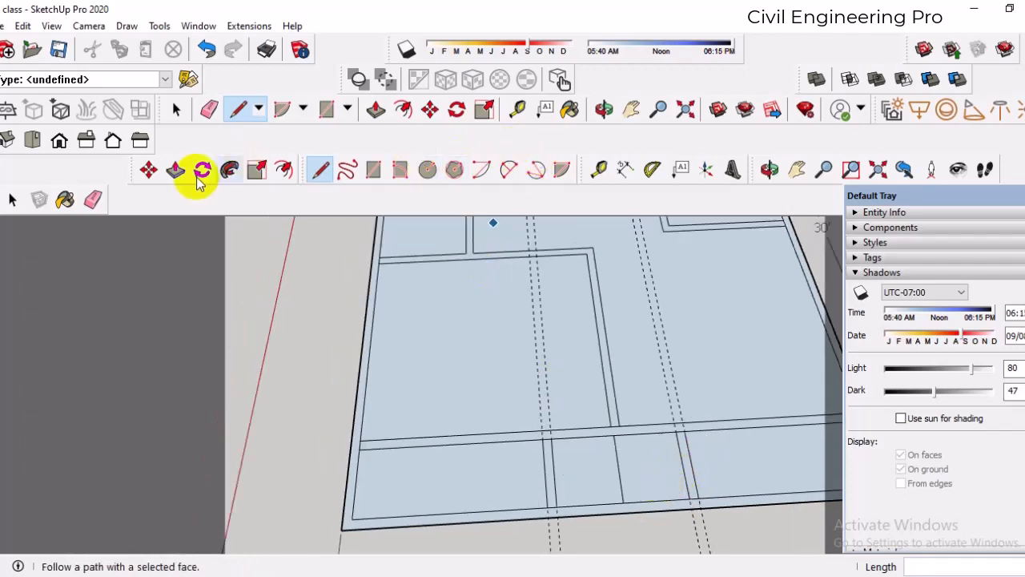
Erase the guides, the front strip's centre line and the edges closing both ends of the partition nearer the 30' dimension
{"action": "left_click", "coordinate": [93, 200]}
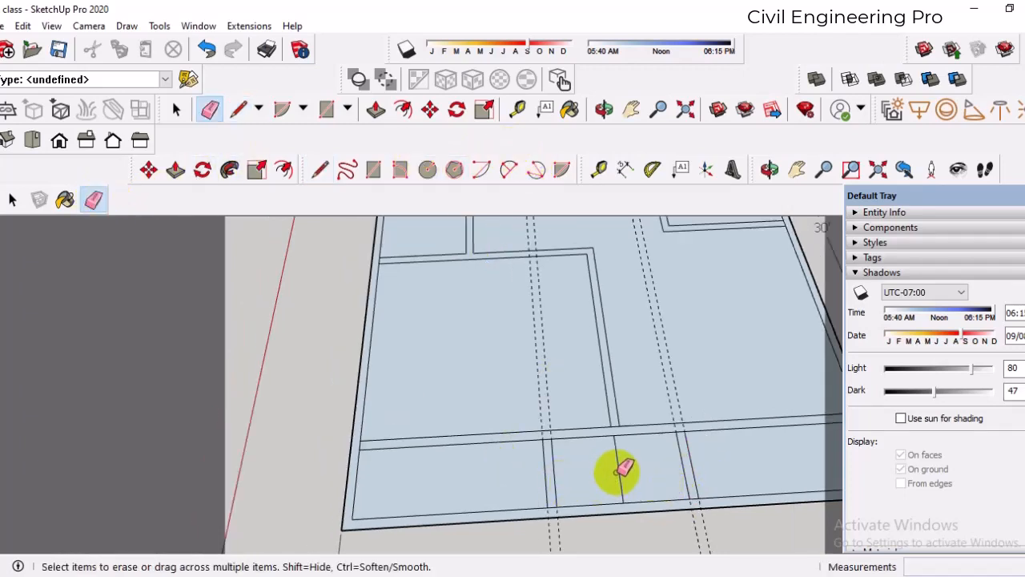
{"action": "scroll", "coordinate": [613, 470], "scroll_direction": "down", "scroll_amount": 2}
{"action": "mouse_move", "coordinate": [689, 518]}
{"action": "left_mouse_down"}
{"action": "mouse_move", "coordinate": [535, 535]}
{"action": "mouse_move", "coordinate": [572, 521]}
{"action": "left_mouse_up"}
{"action": "scroll", "coordinate": [665, 478], "scroll_direction": "up", "scroll_amount": 4}
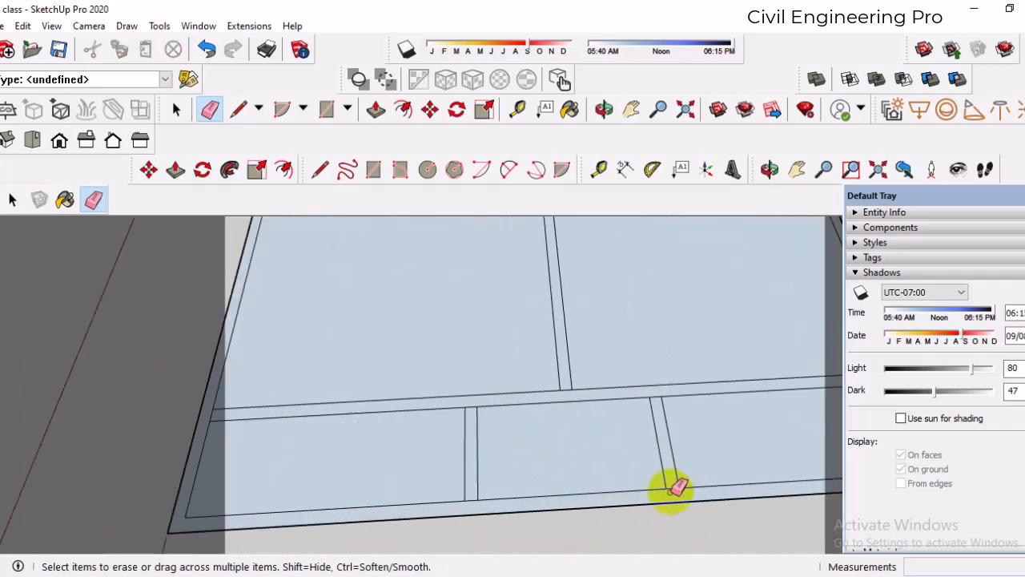
{"action": "scroll", "coordinate": [654, 386], "scroll_direction": "up", "scroll_amount": 2}
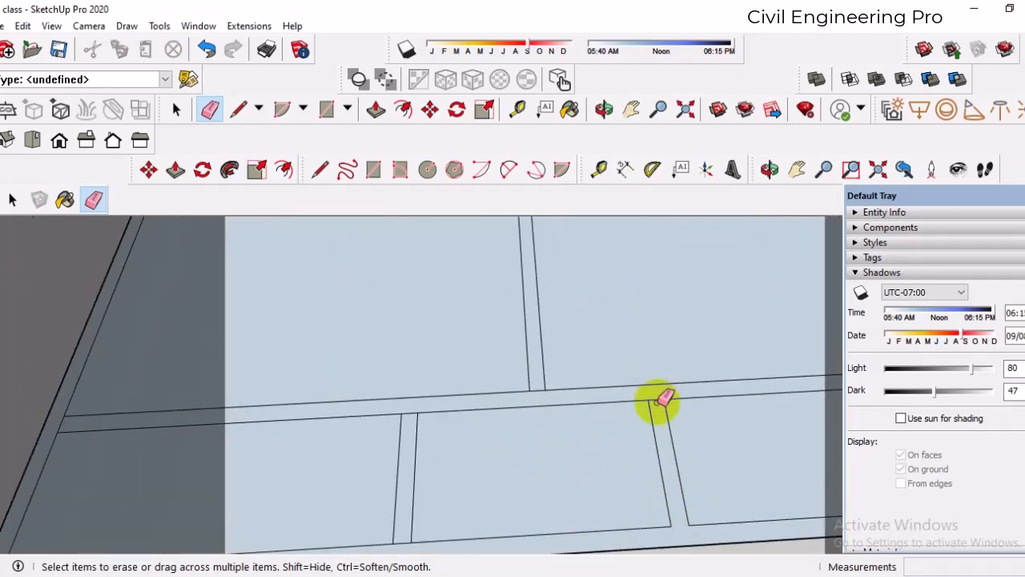
{"action": "scroll", "coordinate": [663, 400], "scroll_direction": "down", "scroll_amount": 3}
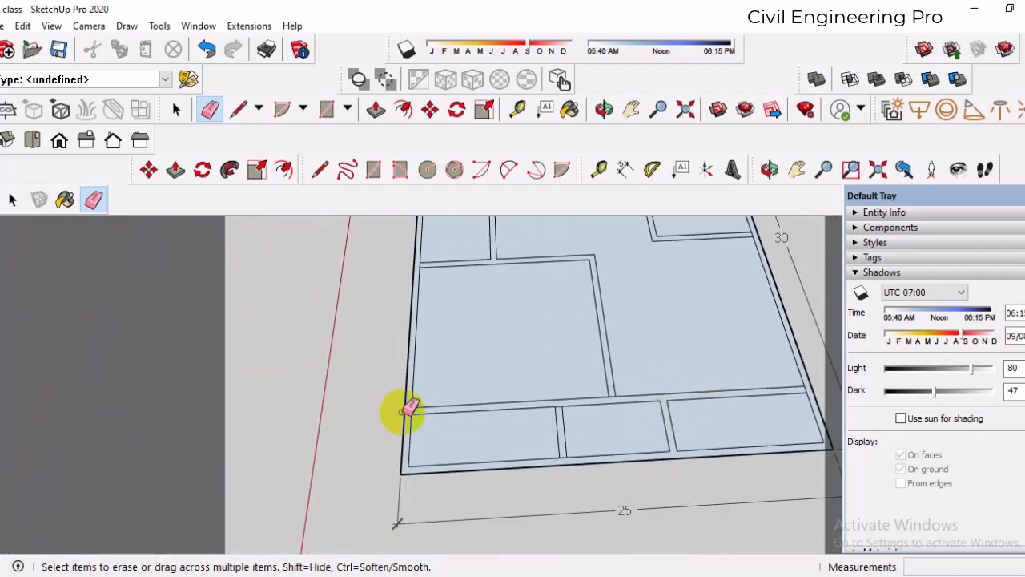
Examine the whole floor plan, from the back rooms to the partitions in the front strip
{"action": "scroll", "coordinate": [531, 469], "scroll_direction": "down", "scroll_amount": 6}
{"action": "scroll", "coordinate": [615, 451], "scroll_direction": "up", "scroll_amount": 4}
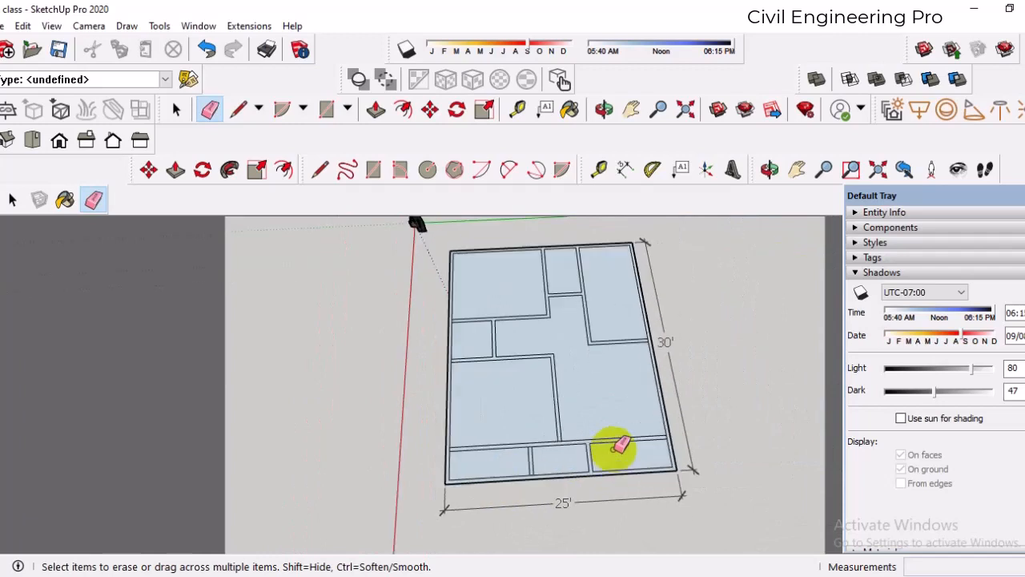
{"action": "scroll", "coordinate": [602, 464], "scroll_direction": "down", "scroll_amount": 2}
{"action": "scroll", "coordinate": [593, 474], "scroll_direction": "down", "scroll_amount": 1}
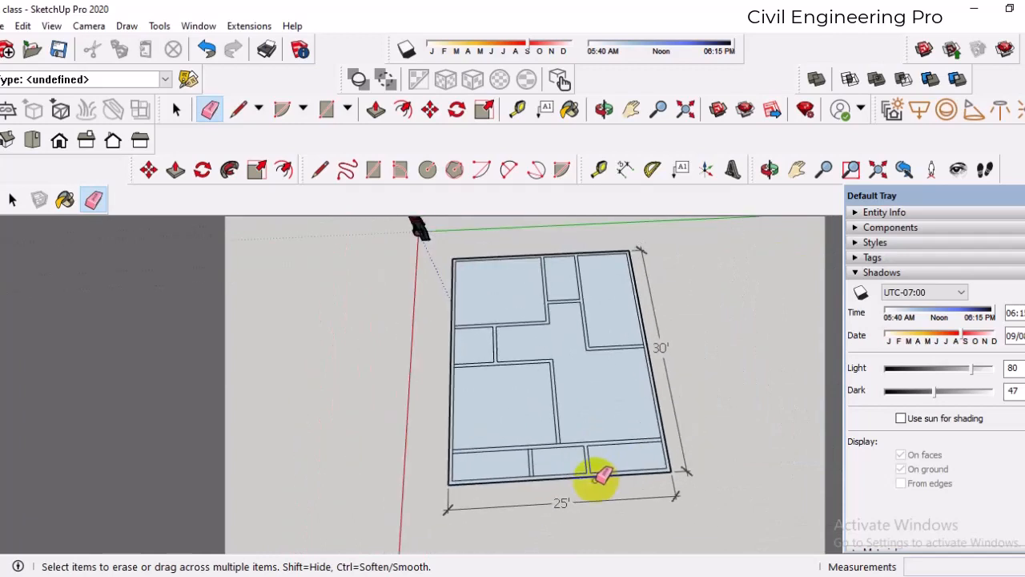
{"action": "scroll", "coordinate": [491, 290], "scroll_direction": "up", "scroll_amount": 1}
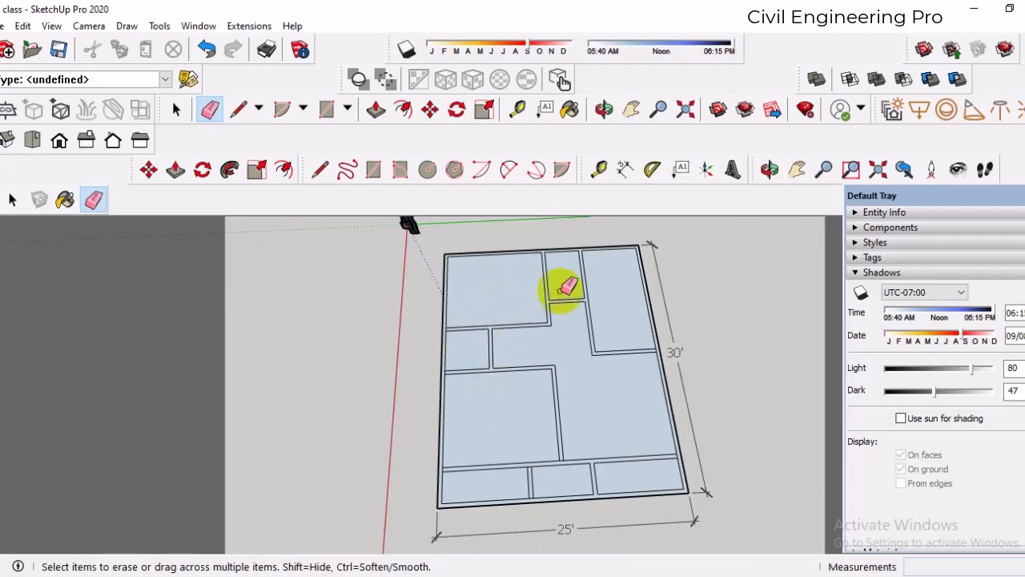
{"action": "scroll", "coordinate": [577, 487], "scroll_direction": "up", "scroll_amount": 1}
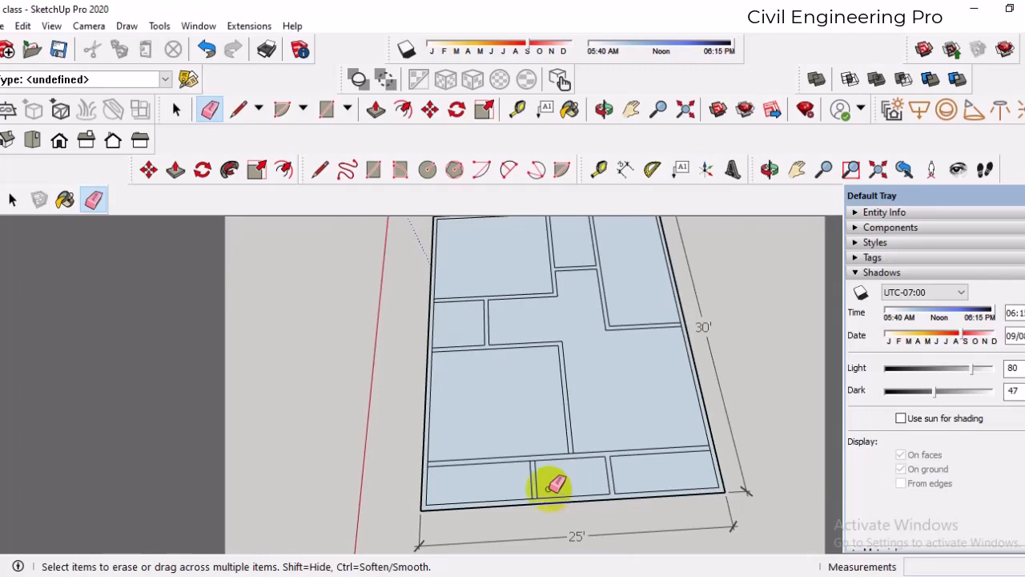
{"action": "scroll", "coordinate": [533, 476], "scroll_direction": "up", "scroll_amount": 2}
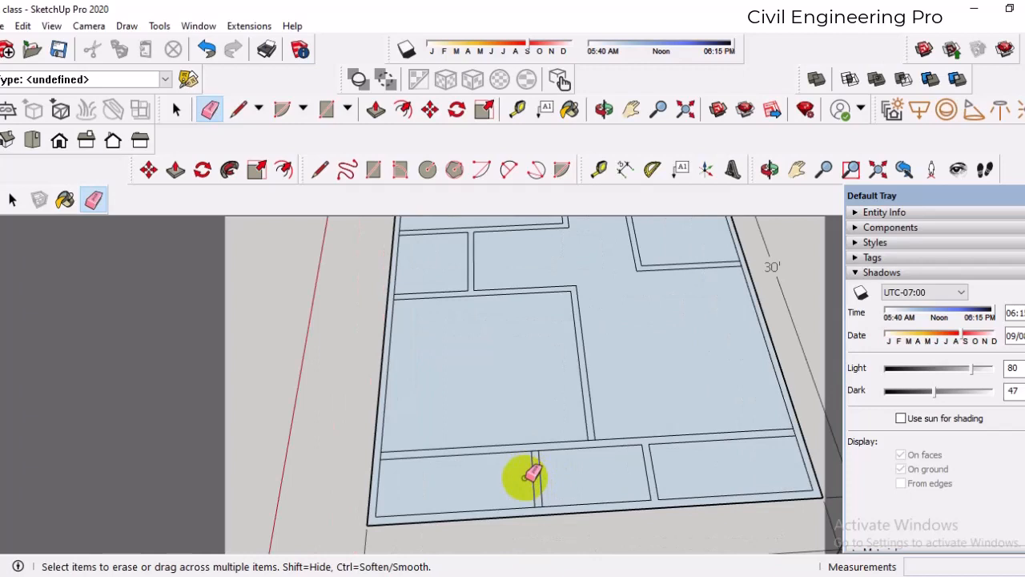
{"action": "scroll", "coordinate": [532, 475], "scroll_direction": "up", "scroll_amount": 2}
{"action": "scroll", "coordinate": [542, 443], "scroll_direction": "down", "scroll_amount": 1}
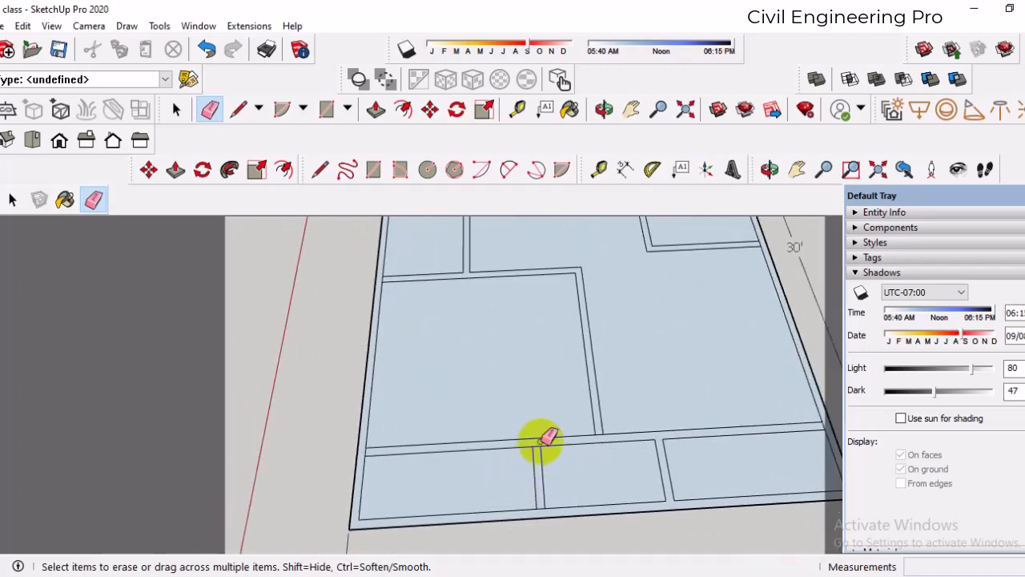
{"action": "scroll", "coordinate": [542, 443], "scroll_direction": "up", "scroll_amount": 2}
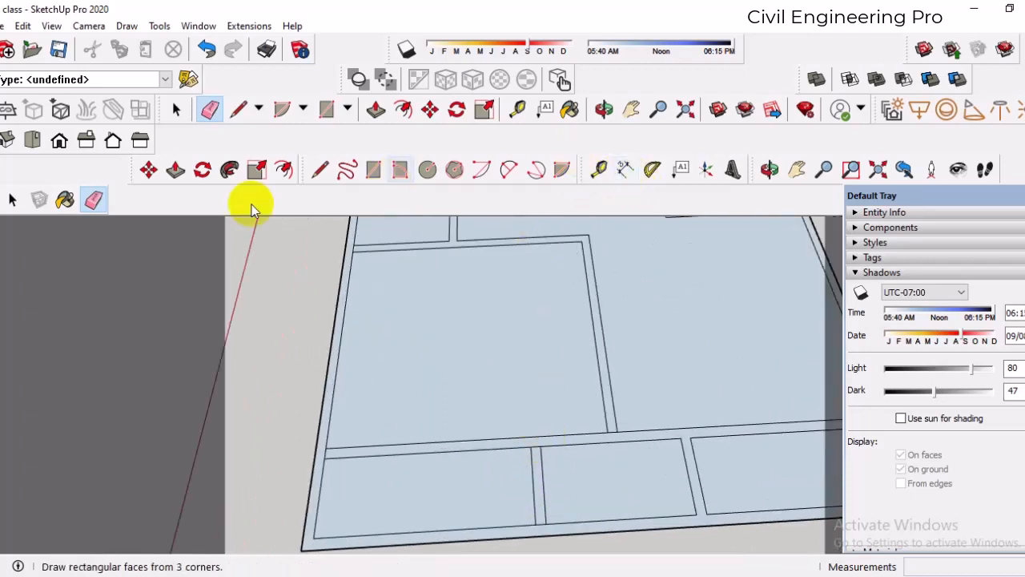
Draw 5" lines across the wall behind the front strip, extending both edges of one entrance partition and the outer edge of the other
{"action": "left_click", "coordinate": [319, 169]}
{"action": "scroll", "coordinate": [454, 350], "scroll_direction": "up", "scroll_amount": 2}
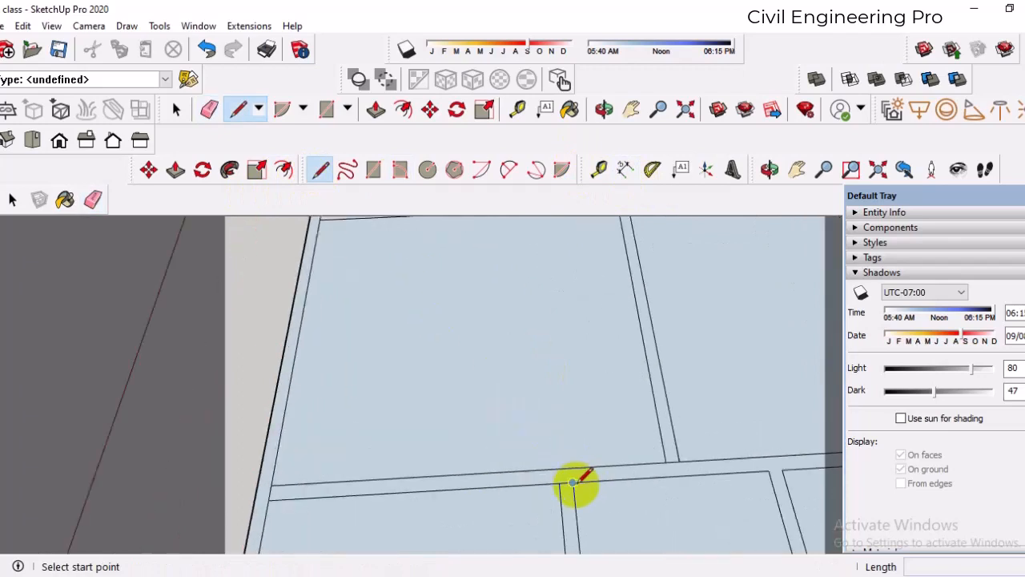
{"action": "left_click", "coordinate": [572, 482]}
{"action": "left_click", "coordinate": [560, 483]}
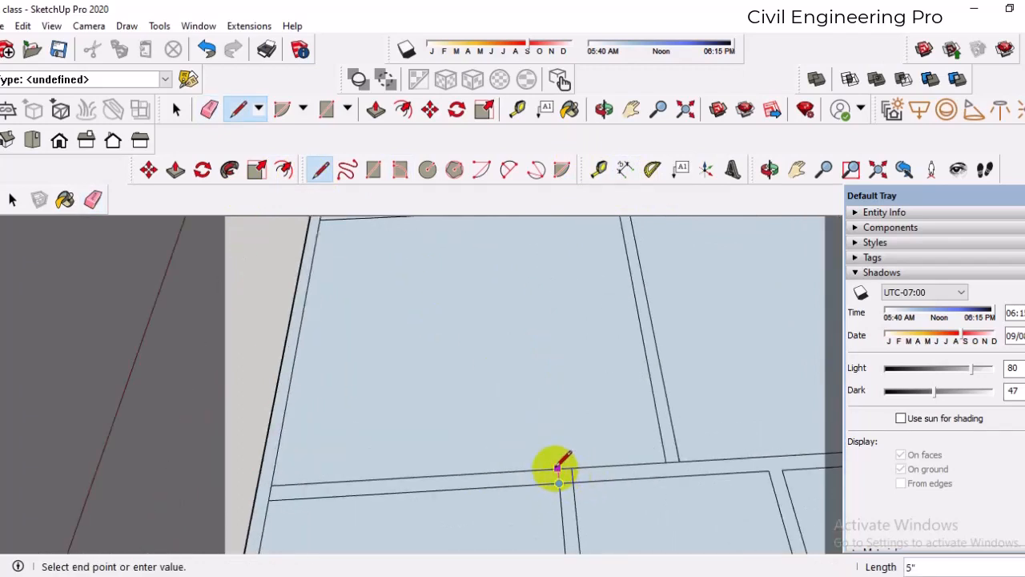
{"action": "key", "text": "Escape"}
{"action": "scroll", "coordinate": [479, 481], "scroll_direction": "down", "scroll_amount": 5}
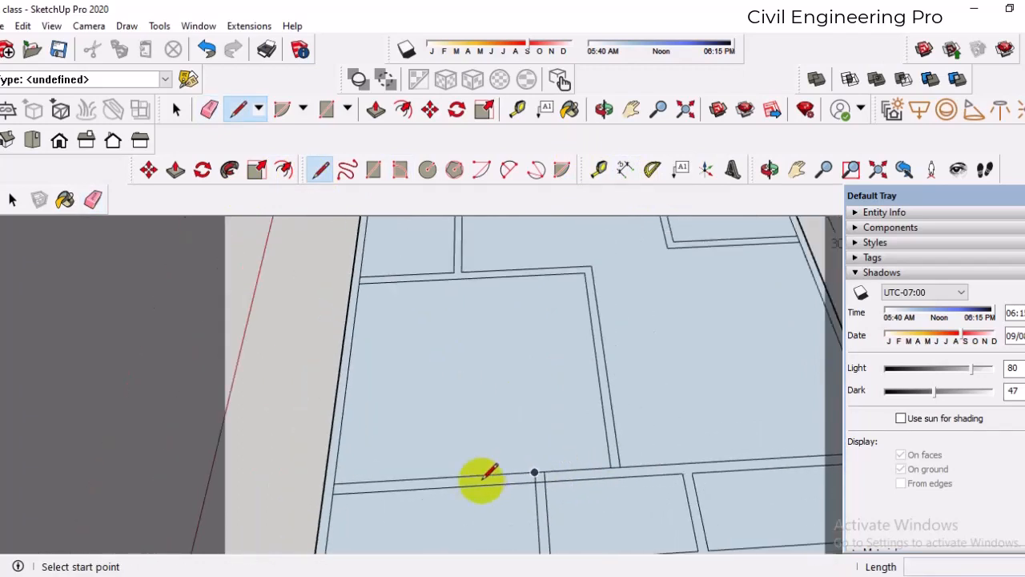
{"action": "scroll", "coordinate": [778, 476], "scroll_direction": "up", "scroll_amount": 4}
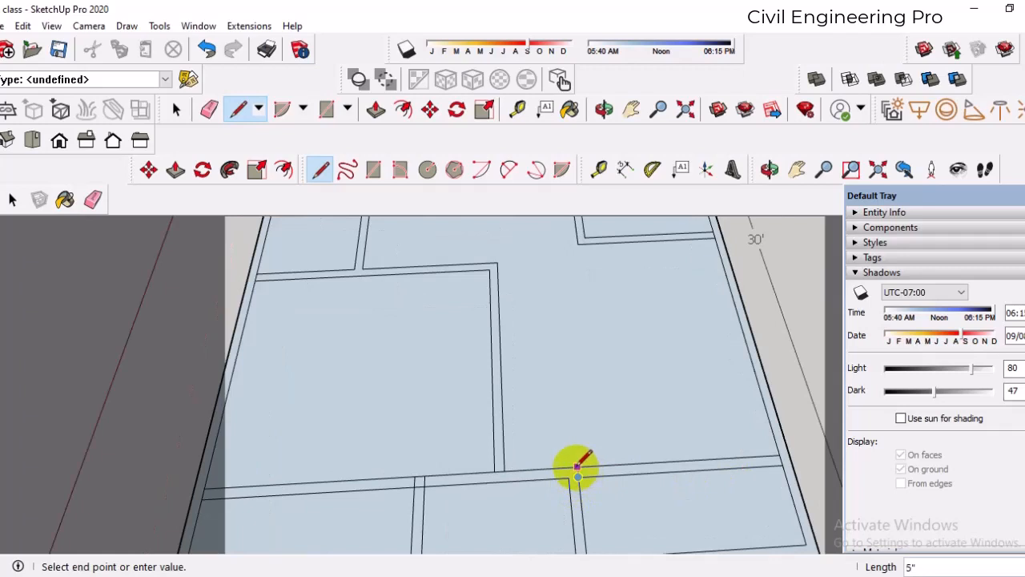
{"action": "scroll", "coordinate": [553, 404], "scroll_direction": "down", "scroll_amount": 3}
Draw 5" lines across the walls at the large front room's inner corner and at the back room's inner corner
{"action": "scroll", "coordinate": [524, 336], "scroll_direction": "up", "scroll_amount": 4}
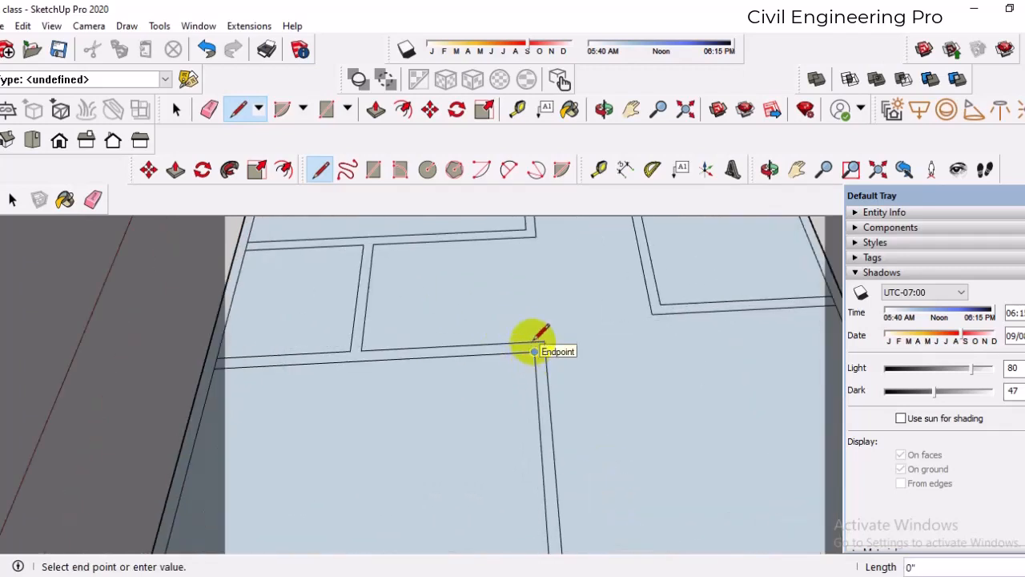
{"action": "left_click", "coordinate": [534, 340]}
{"action": "middle_click_drag", "start_coordinate": [534, 347], "coordinate": [523, 258], "text": "shift"}
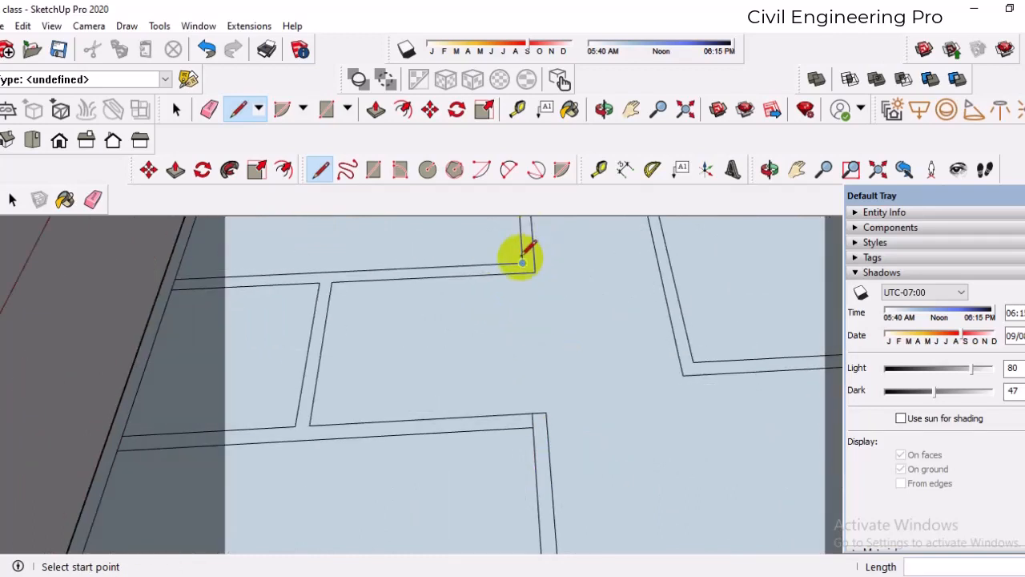
{"action": "left_click", "coordinate": [522, 264]}
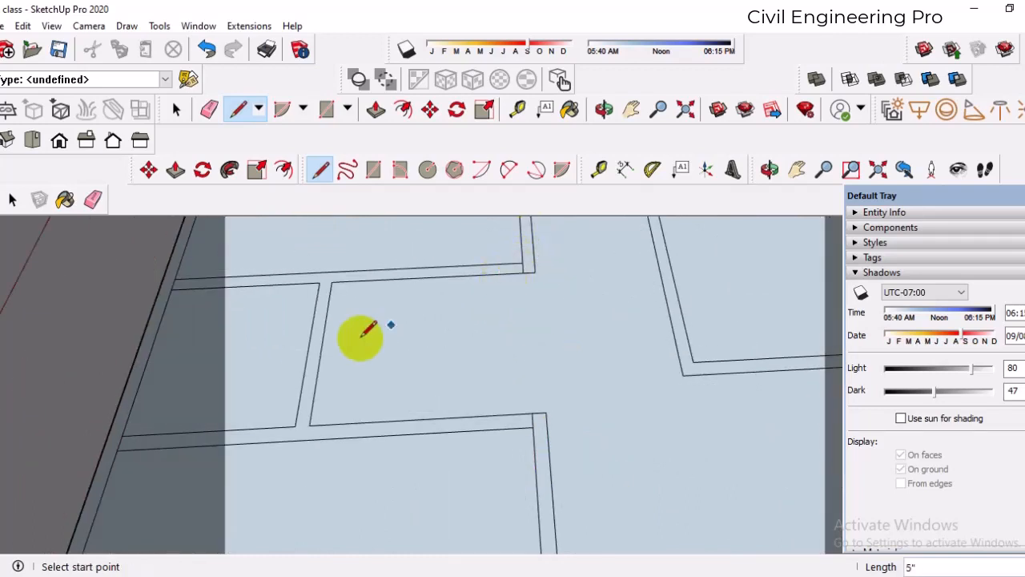
Draw short lines across the small room's partition near mid-length and across the narrow back room's short wall where it meets the partition
{"action": "left_click", "coordinate": [322, 350]}
{"action": "scroll", "coordinate": [561, 411], "scroll_direction": "down", "scroll_amount": 3}
{"action": "scroll", "coordinate": [552, 279], "scroll_direction": "up", "scroll_amount": 3}
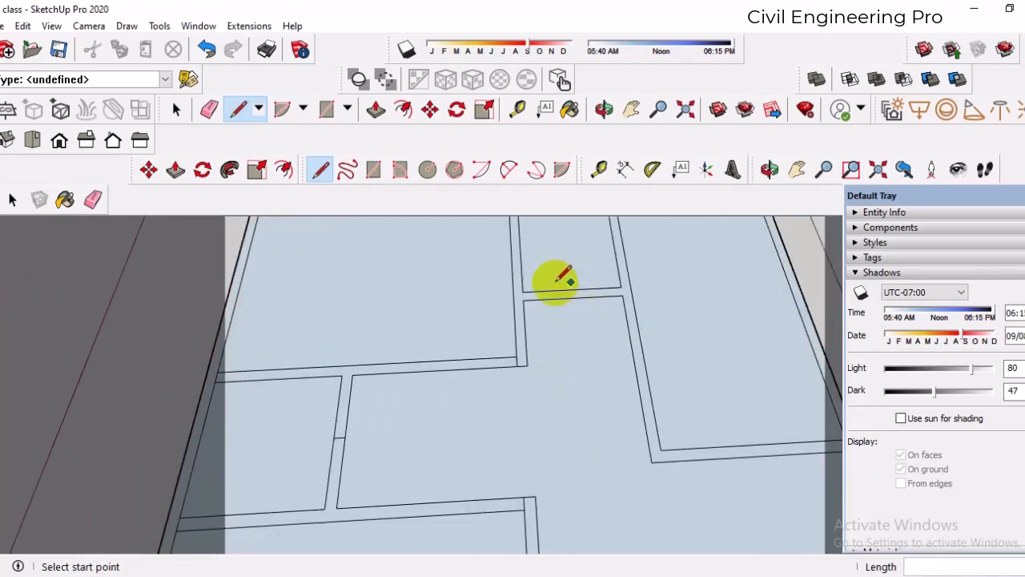
{"action": "left_click", "coordinate": [523, 302]}
{"action": "scroll", "coordinate": [536, 321], "scroll_direction": "down", "scroll_amount": 3}
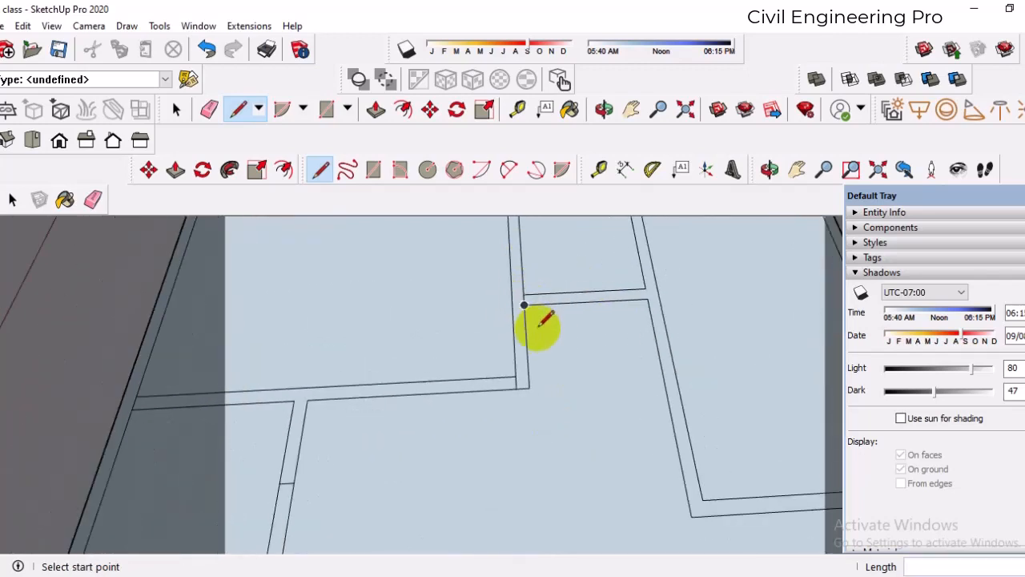
Place a guide across the narrow back room's short wall, offset from the line closing its end at the partition
{"action": "left_click", "coordinate": [600, 169]}
{"action": "scroll", "coordinate": [522, 290], "scroll_direction": "up", "scroll_amount": 4}
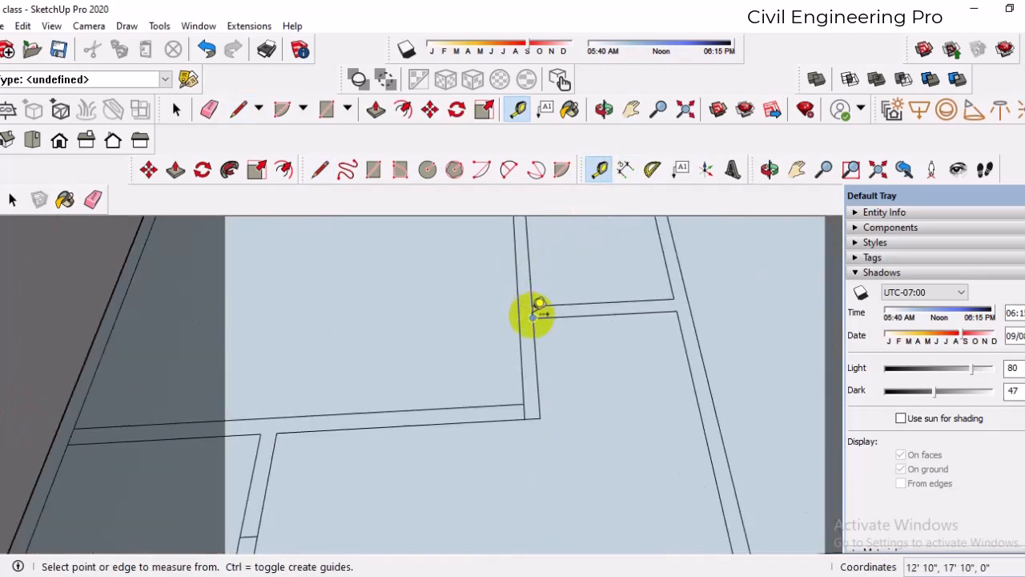
{"action": "left_click", "coordinate": [533, 310]}
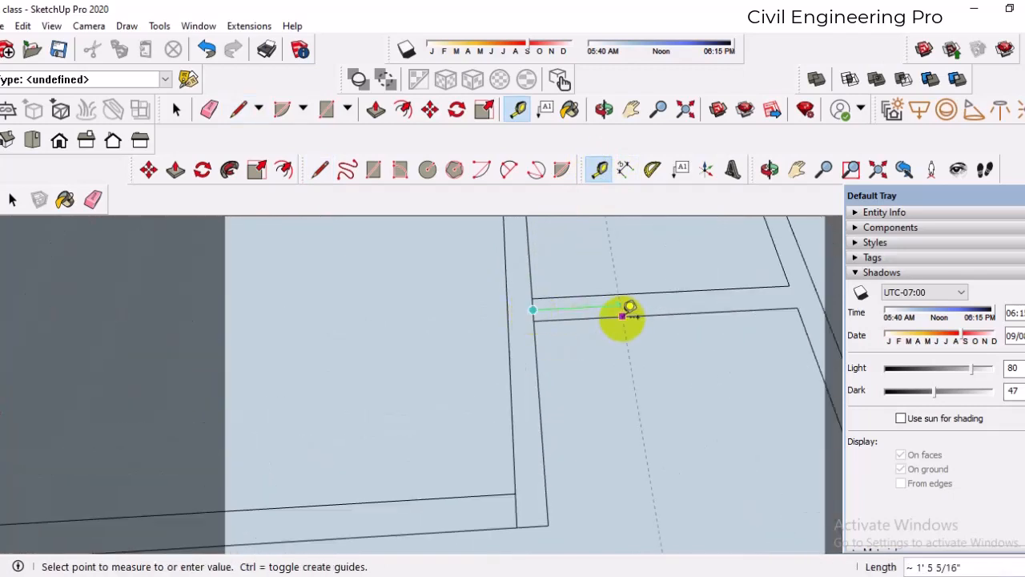
{"action": "scroll", "coordinate": [625, 317], "scroll_direction": "down", "scroll_amount": 5}
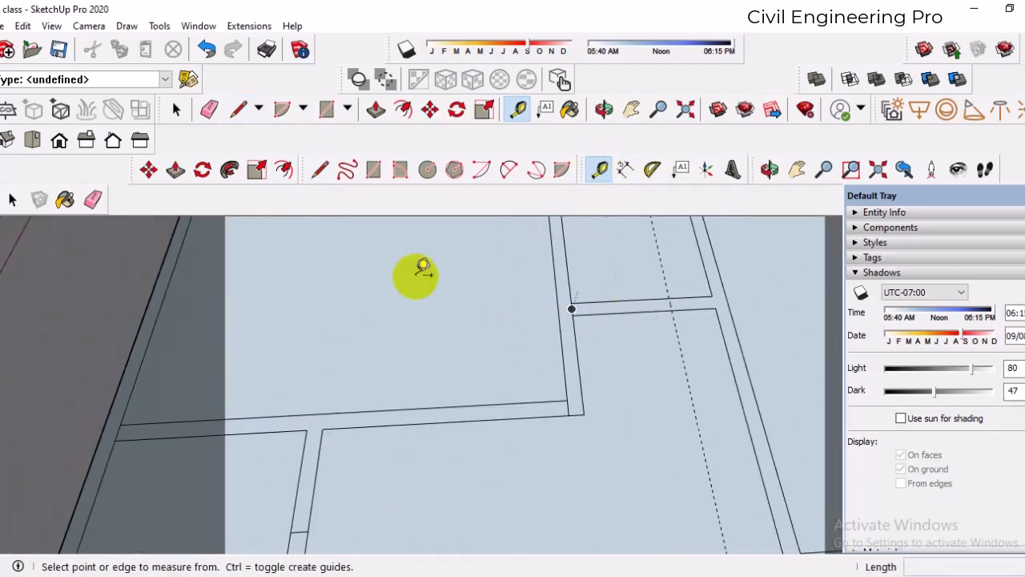
{"action": "scroll", "coordinate": [417, 335], "scroll_direction": "down", "scroll_amount": 2}
{"action": "scroll", "coordinate": [347, 475], "scroll_direction": "up", "scroll_amount": 2}
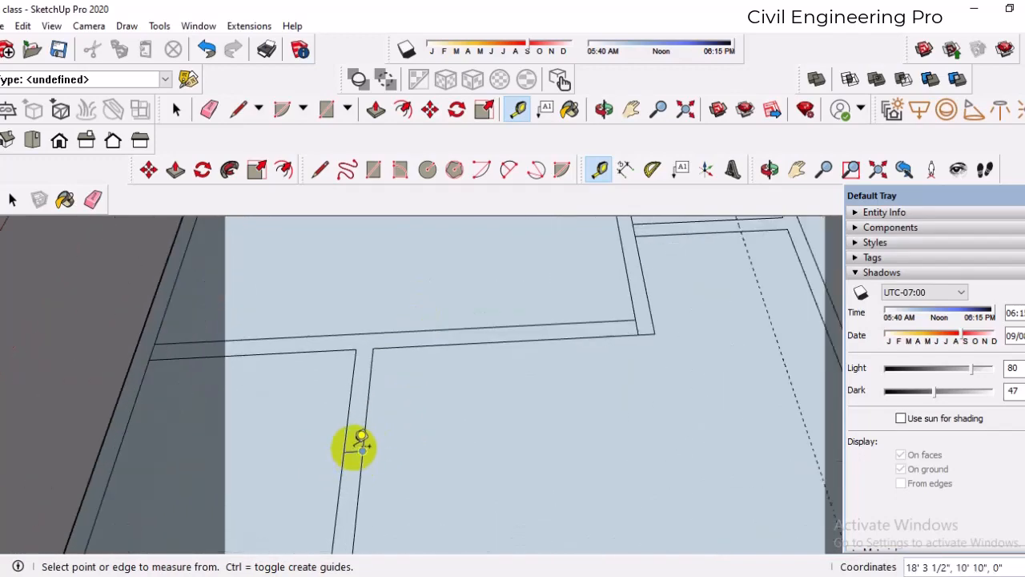
Place a guide across the large front room's back wall, offset from the short line at its inner corner
{"action": "scroll", "coordinate": [419, 378], "scroll_direction": "down", "scroll_amount": 3}
{"action": "scroll", "coordinate": [584, 490], "scroll_direction": "up", "scroll_amount": 2}
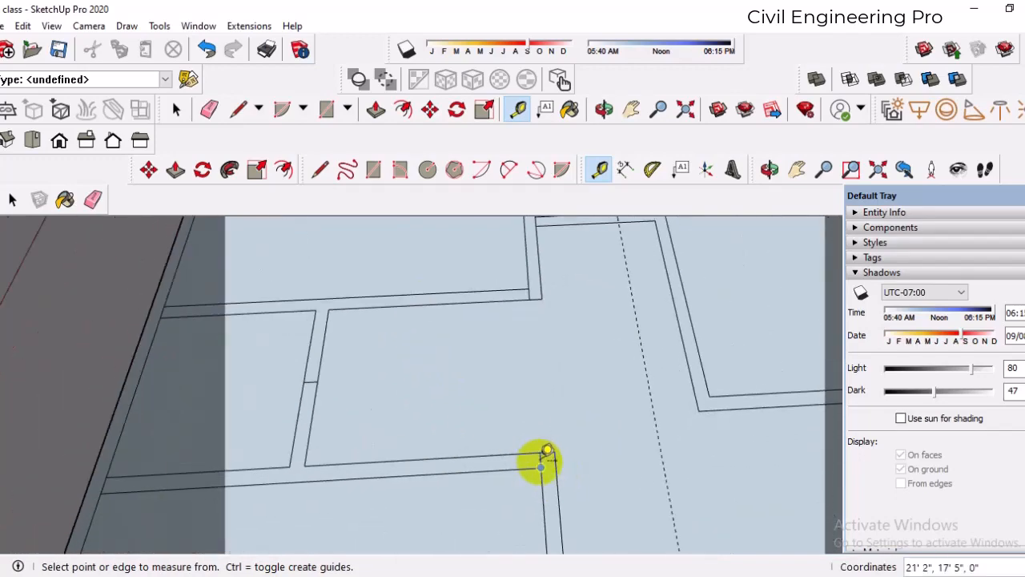
{"action": "scroll", "coordinate": [545, 457], "scroll_direction": "up", "scroll_amount": 3}
{"action": "left_click", "coordinate": [542, 459]}
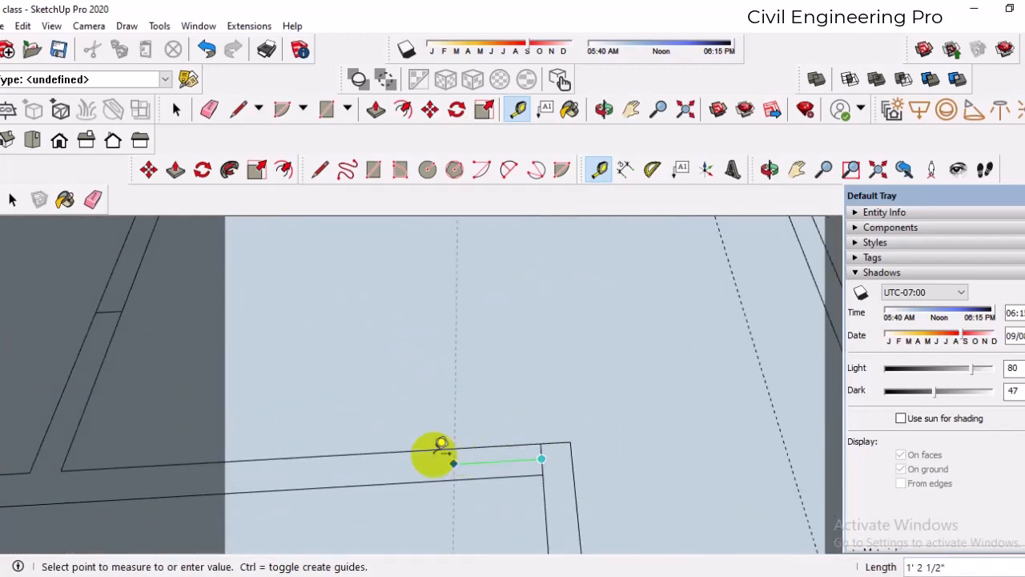
{"action": "left_click", "coordinate": [437, 454]}
Place two guides across the front strip's back wall, one offset to each side of the strip's partition
{"action": "scroll", "coordinate": [419, 339], "scroll_direction": "down", "scroll_amount": 8}
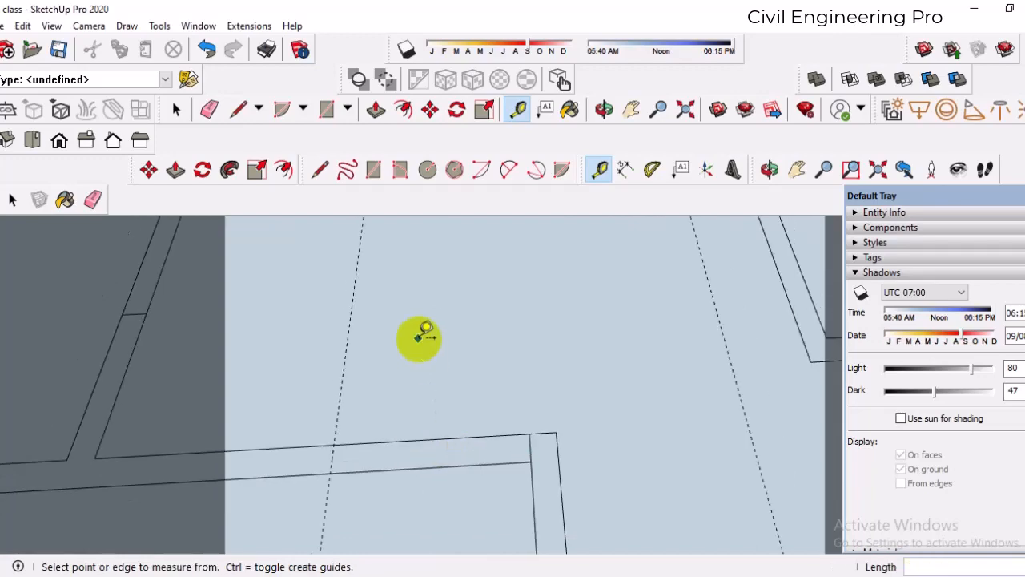
{"action": "scroll", "coordinate": [442, 465], "scroll_direction": "up", "scroll_amount": 5}
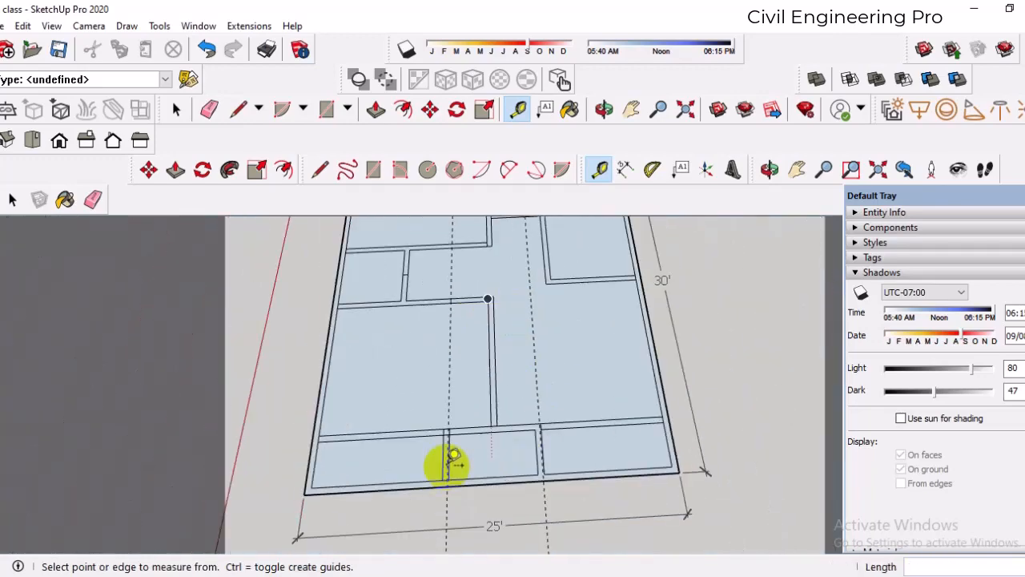
{"action": "scroll", "coordinate": [452, 386], "scroll_direction": "up", "scroll_amount": 2}
{"action": "scroll", "coordinate": [445, 388], "scroll_direction": "up", "scroll_amount": 2}
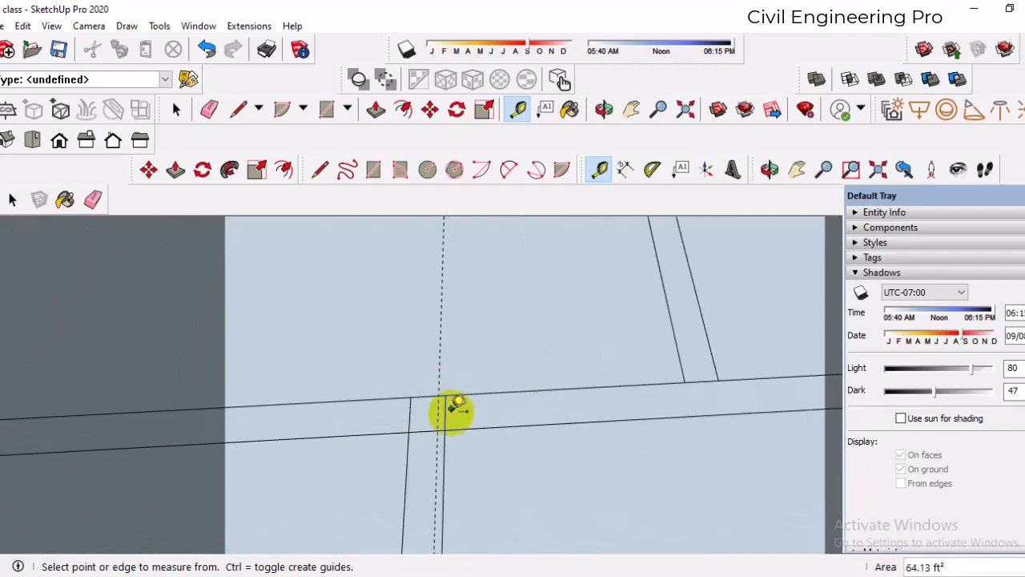
{"action": "left_click", "coordinate": [445, 412]}
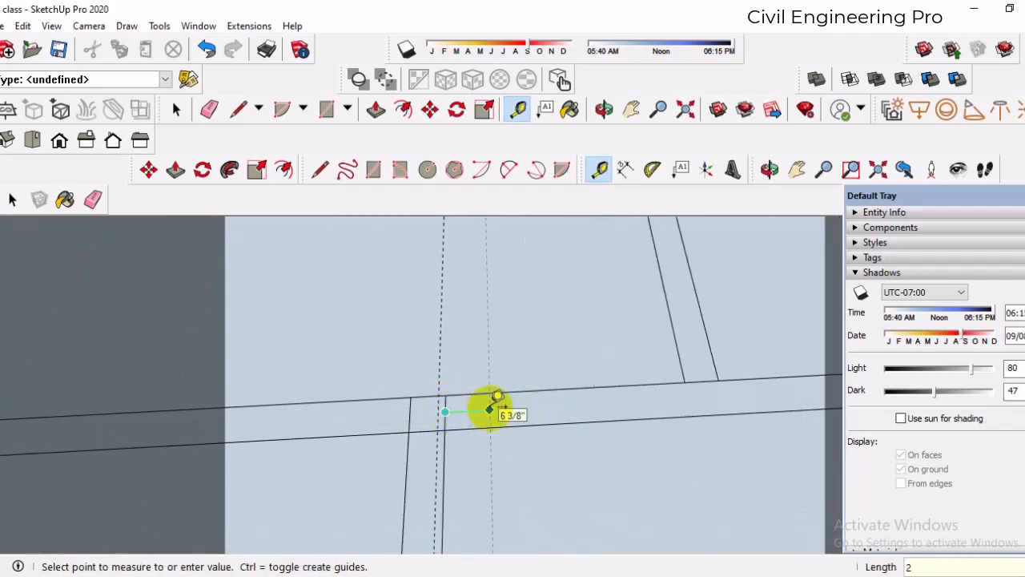
{"action": "scroll", "coordinate": [549, 468], "scroll_direction": "down", "scroll_amount": 3}
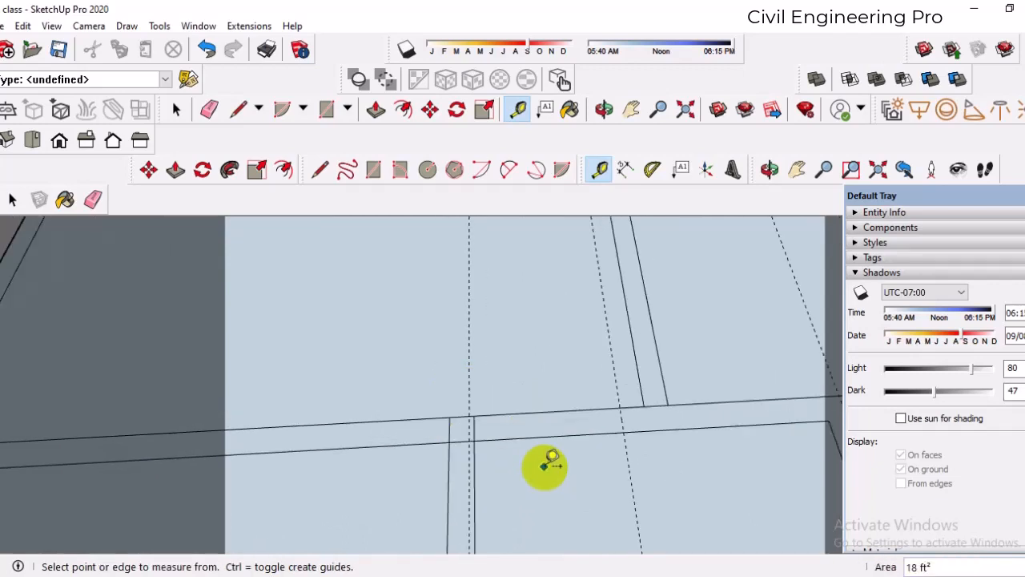
{"action": "scroll", "coordinate": [478, 439], "scroll_direction": "up", "scroll_amount": 2}
{"action": "left_click", "coordinate": [471, 438]}
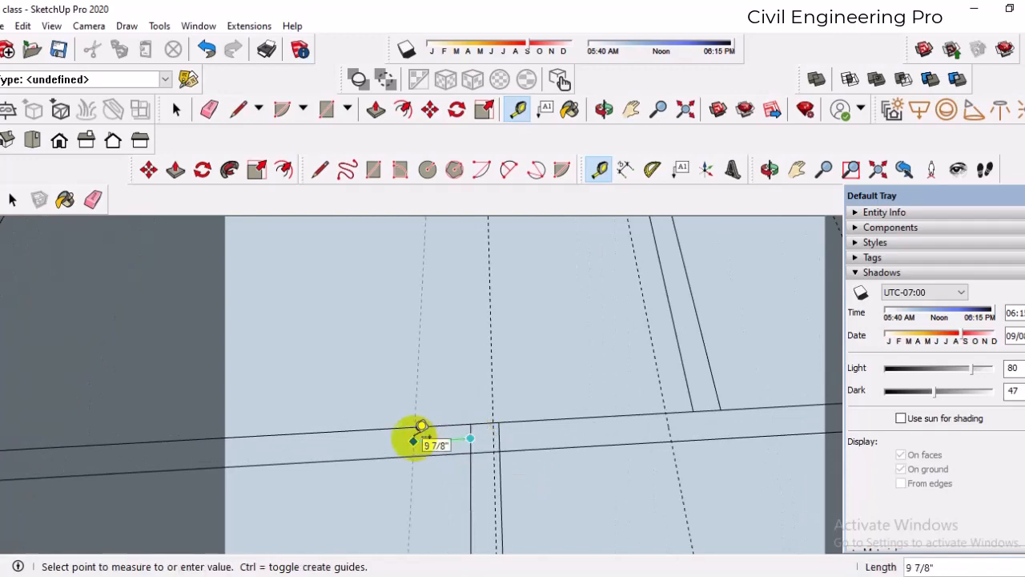
{"action": "left_click", "coordinate": [416, 439]}
{"action": "scroll", "coordinate": [516, 447], "scroll_direction": "down", "scroll_amount": 5}
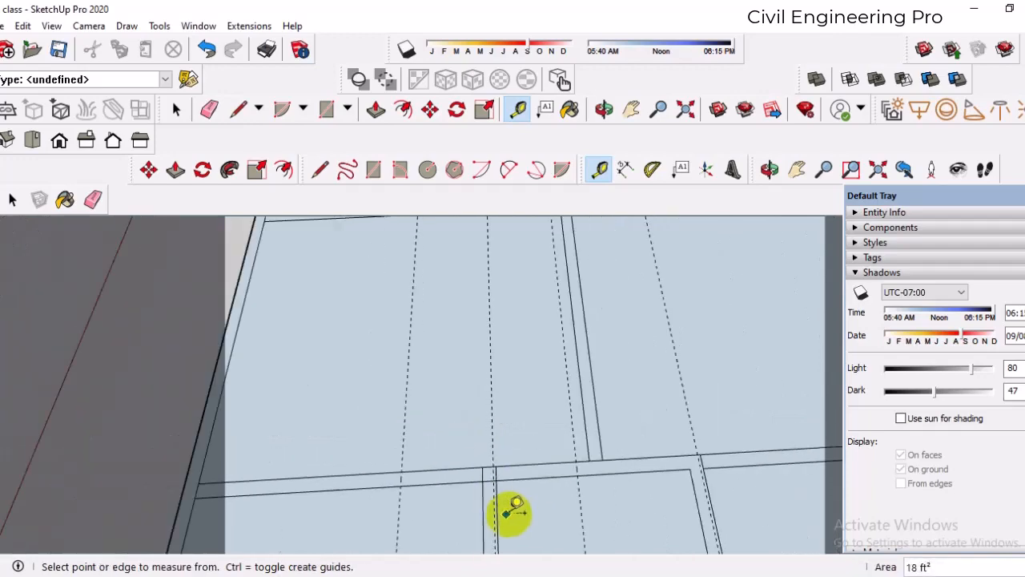
Place two guides across the small room's partition, offset on either side of the short line at its mid-length
{"action": "scroll", "coordinate": [451, 312], "scroll_direction": "up", "scroll_amount": 5}
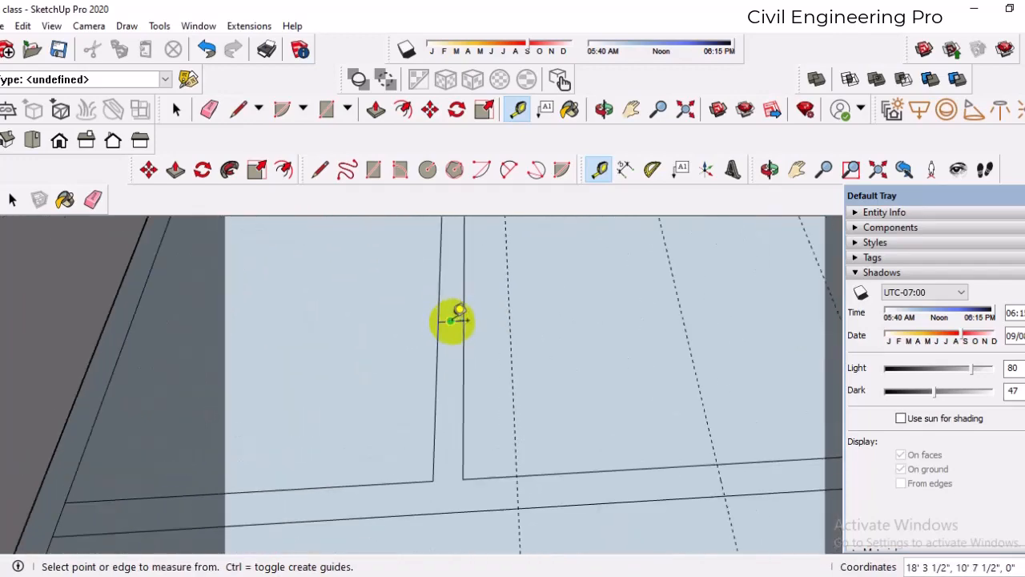
{"action": "left_click", "coordinate": [451, 320]}
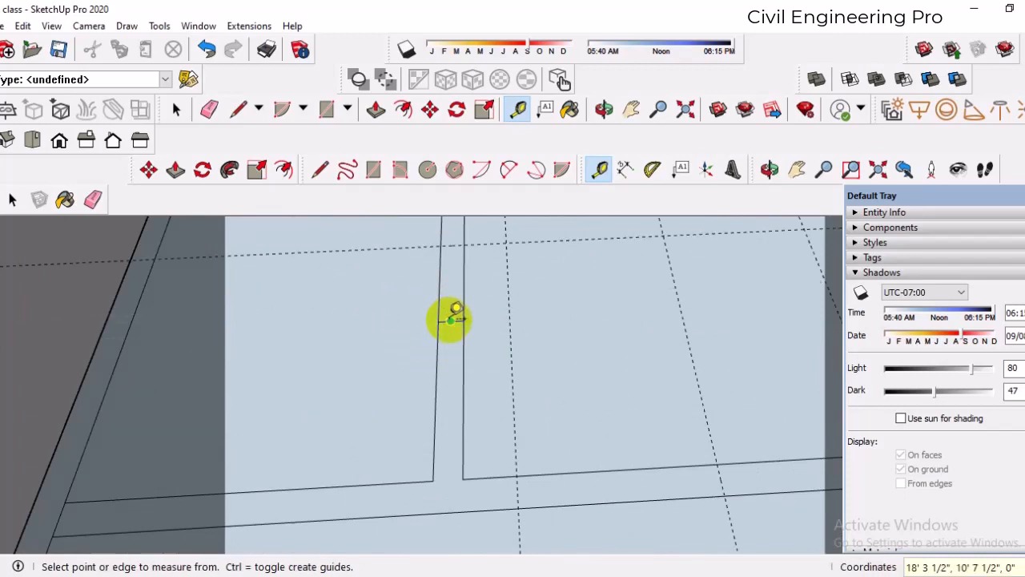
{"action": "left_click", "coordinate": [451, 320]}
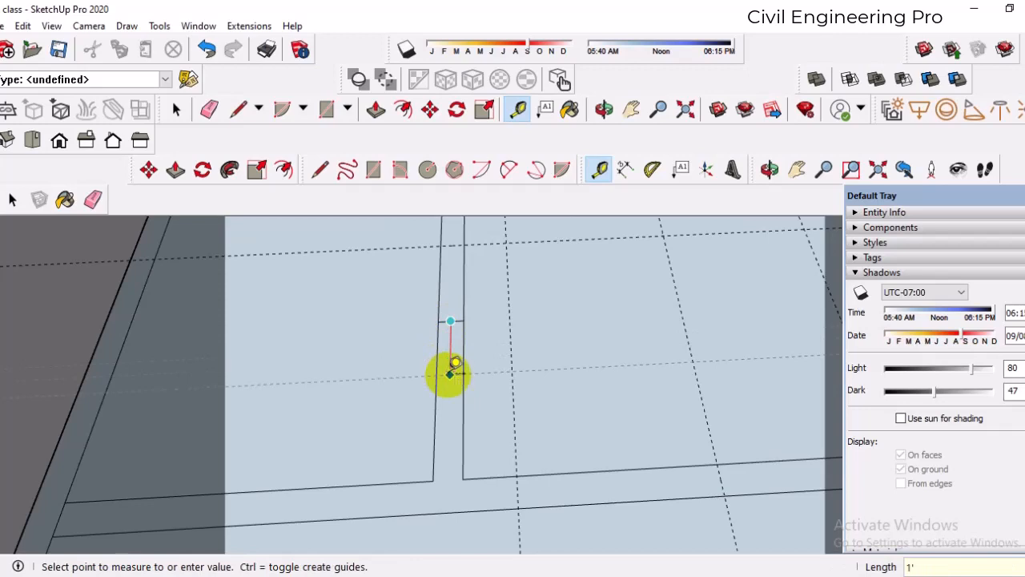
{"action": "scroll", "coordinate": [455, 364], "scroll_direction": "down", "scroll_amount": 2}
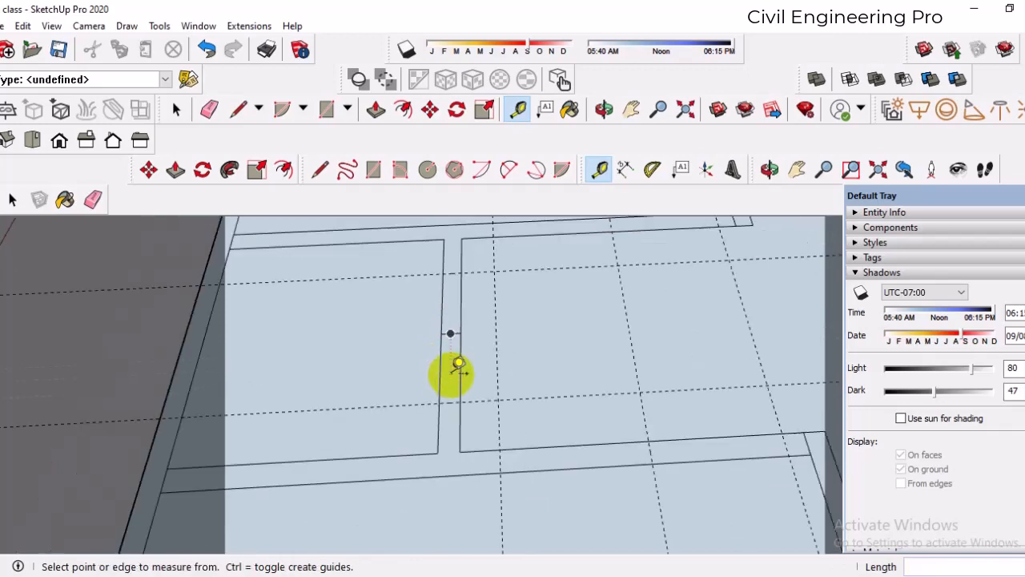
Draw 5" lines across the small room's partition where the two guides cross it
{"action": "left_click", "coordinate": [320, 169]}
{"action": "left_click", "coordinate": [446, 274]}
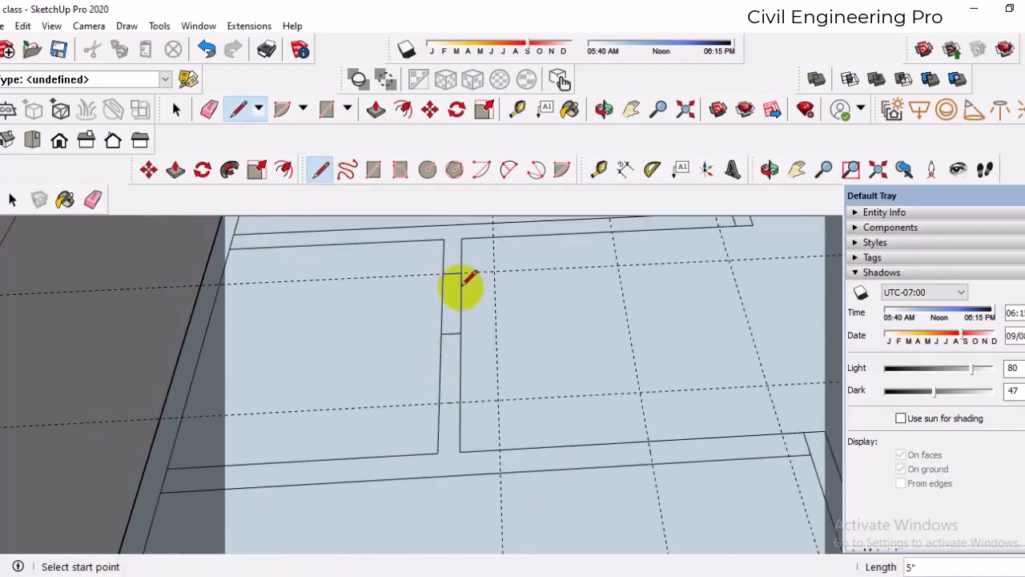
{"action": "left_click", "coordinate": [459, 401]}
{"action": "scroll", "coordinate": [416, 385], "scroll_direction": "down", "scroll_amount": 3}
{"action": "scroll", "coordinate": [550, 274], "scroll_direction": "up", "scroll_amount": 2}
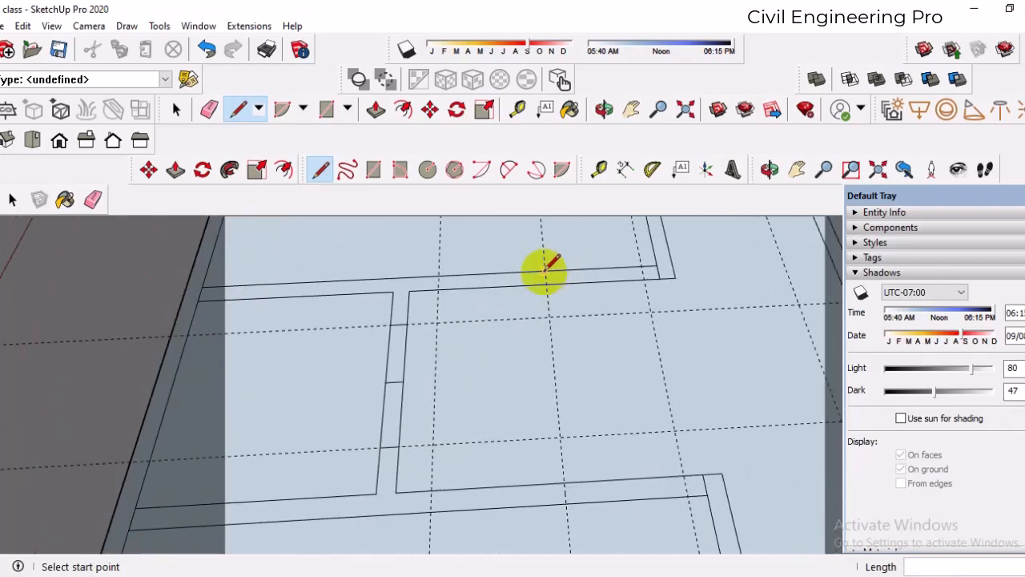
Draw short lines along the guide across the back room's front wall and the large front room's back wall
{"action": "left_click", "coordinate": [545, 270]}
{"action": "left_click", "coordinate": [548, 283]}
{"action": "scroll", "coordinate": [517, 285], "scroll_direction": "down", "scroll_amount": 3}
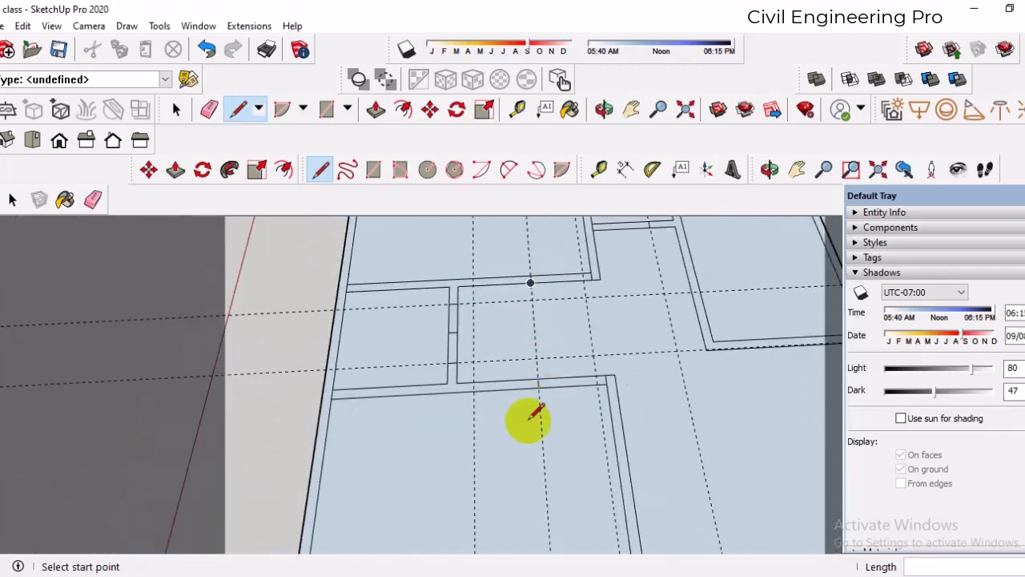
{"action": "scroll", "coordinate": [529, 418], "scroll_direction": "up", "scroll_amount": 1}
{"action": "left_click", "coordinate": [542, 371]}
{"action": "scroll", "coordinate": [533, 293], "scroll_direction": "down", "scroll_amount": 4}
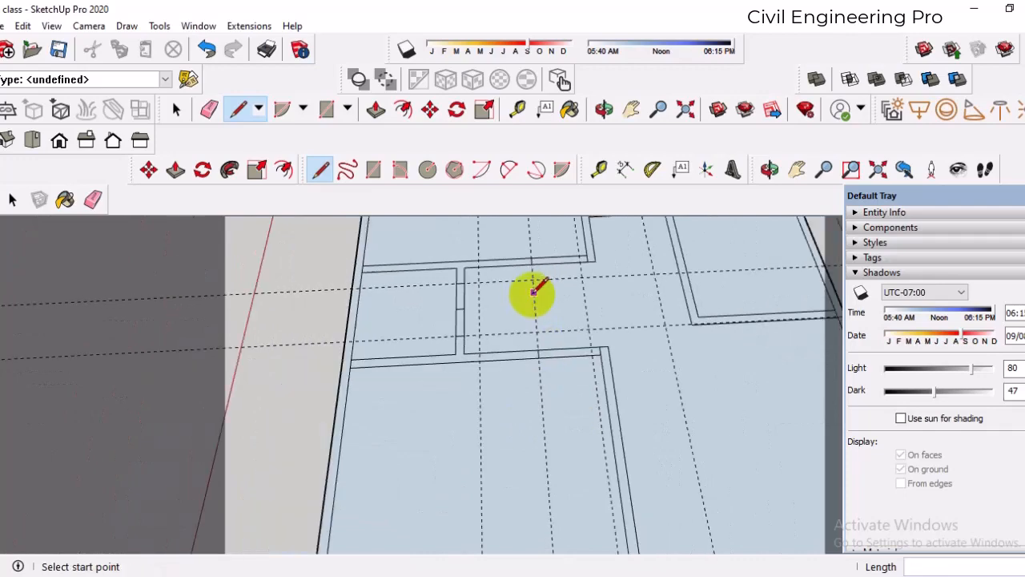
Draw 5" lines across the front strip's back wall at the guides on both sides of the strip's partition
{"action": "scroll", "coordinate": [557, 449], "scroll_direction": "up", "scroll_amount": 3}
{"action": "scroll", "coordinate": [504, 419], "scroll_direction": "up", "scroll_amount": 3}
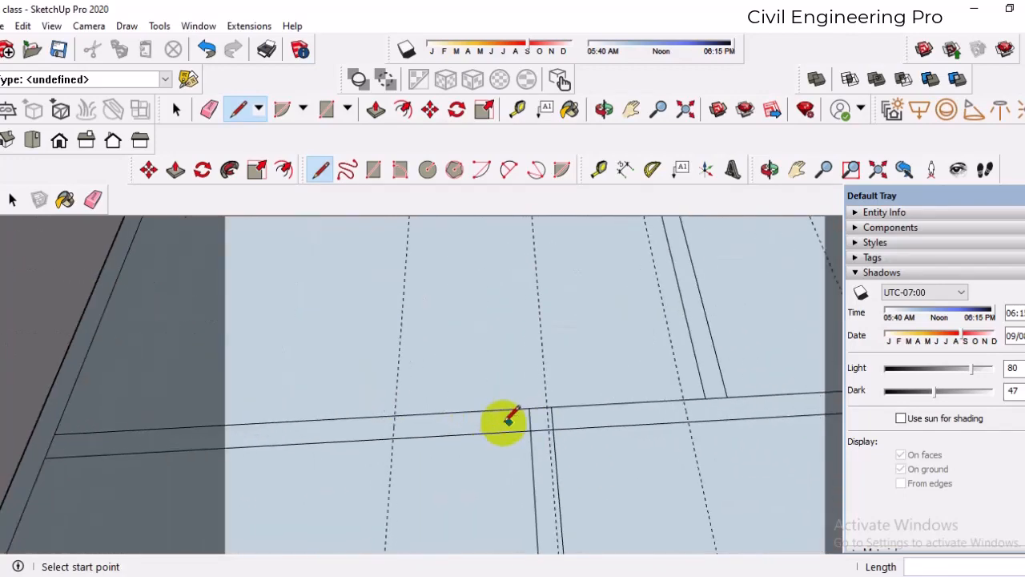
{"action": "left_click", "coordinate": [350, 415]}
{"action": "left_click", "coordinate": [349, 441]}
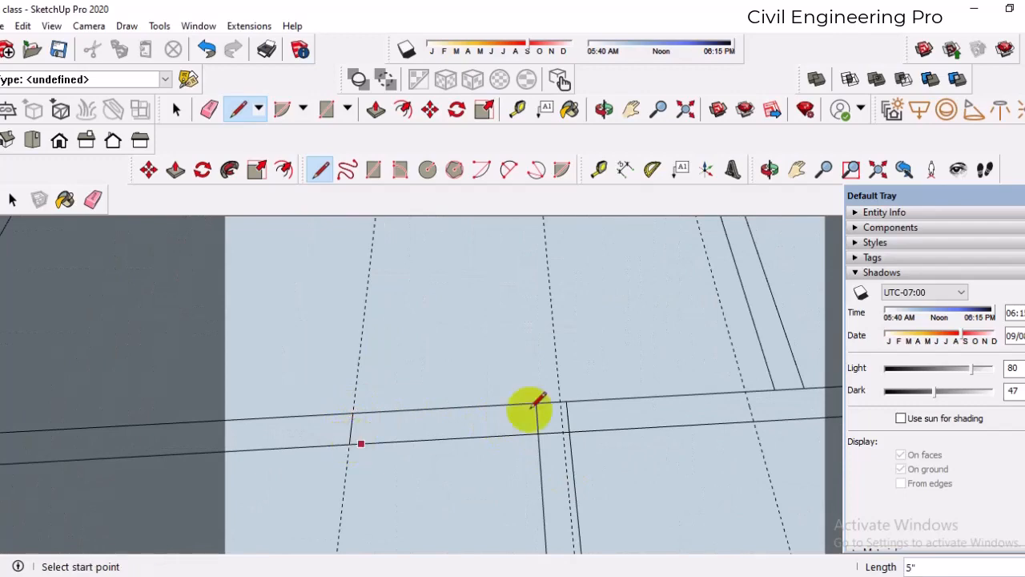
{"action": "left_click", "coordinate": [746, 390]}
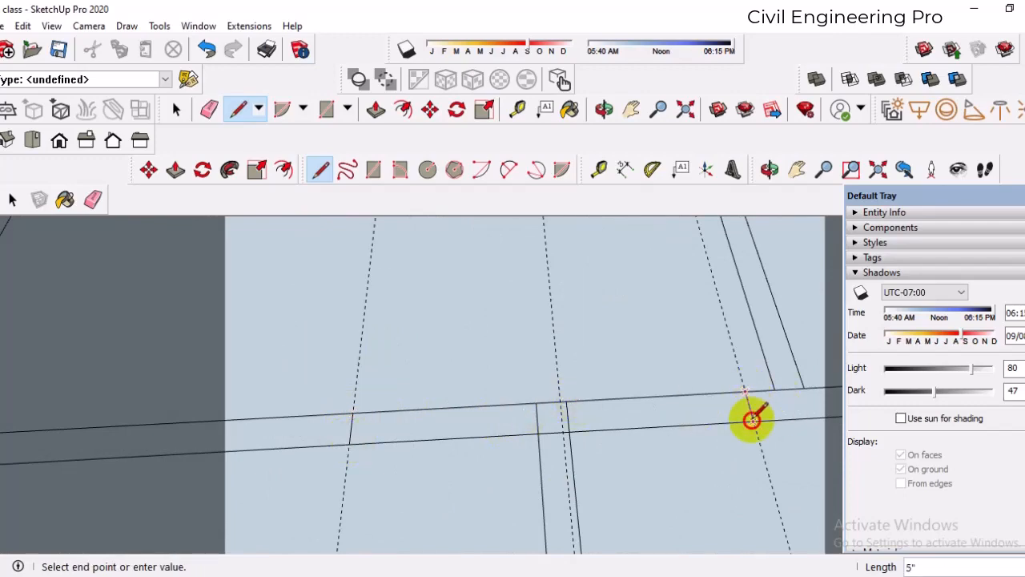
{"action": "left_click", "coordinate": [752, 420]}
{"action": "scroll", "coordinate": [343, 424], "scroll_direction": "down", "scroll_amount": 6}
{"action": "scroll", "coordinate": [610, 419], "scroll_direction": "up", "scroll_amount": 2}
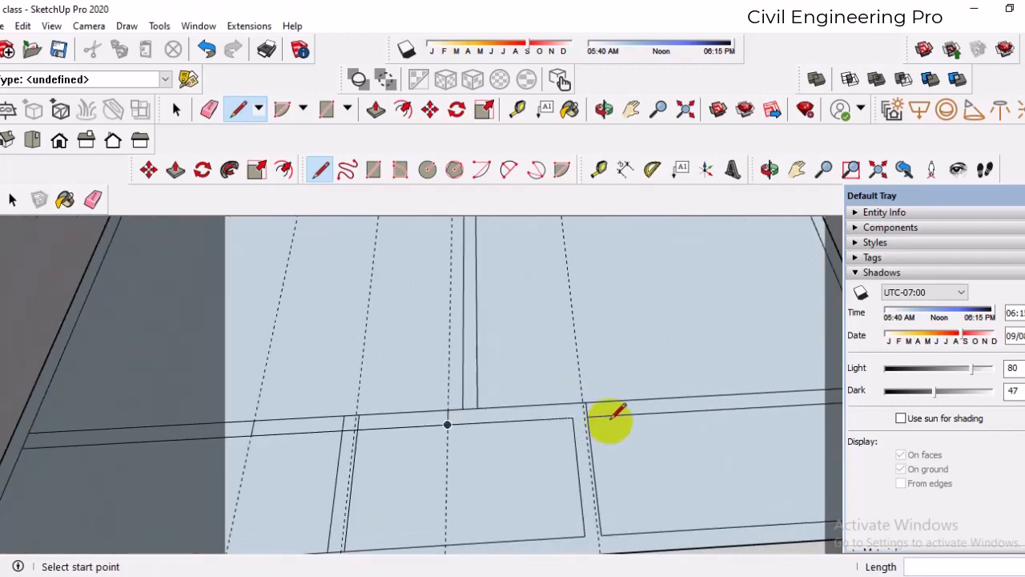
Draw a short line across the narrow back room's short wall where the guide crosses it
{"action": "scroll", "coordinate": [611, 420], "scroll_direction": "down", "scroll_amount": 5}
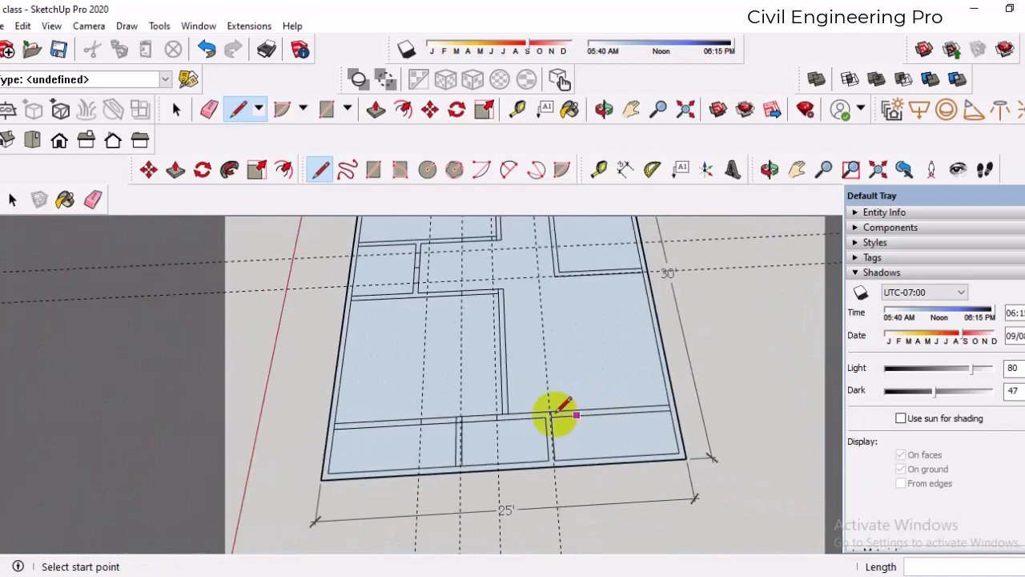
{"action": "scroll", "coordinate": [556, 403], "scroll_direction": "down", "scroll_amount": 1}
{"action": "scroll", "coordinate": [537, 229], "scroll_direction": "up", "scroll_amount": 8}
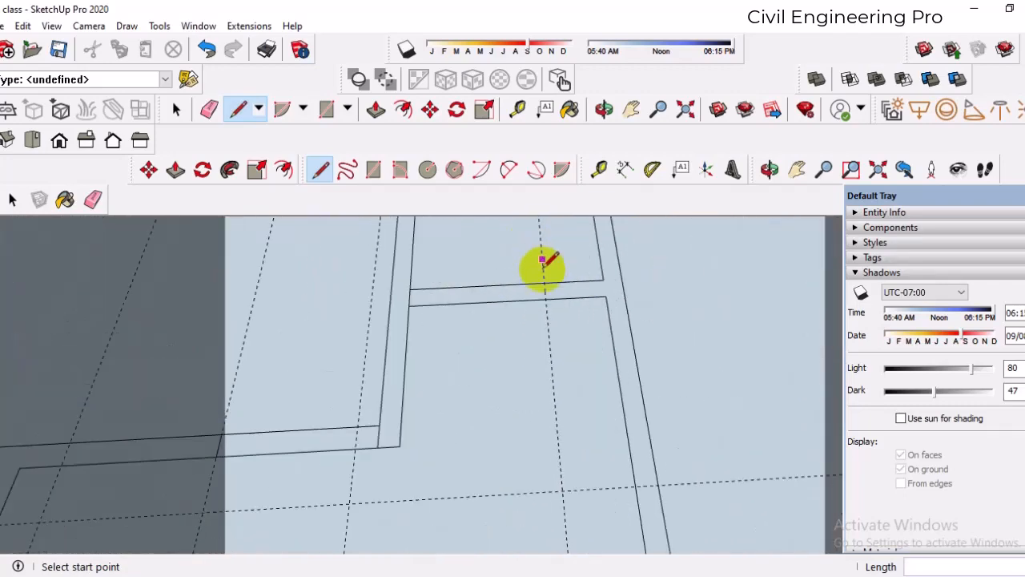
{"action": "left_click", "coordinate": [546, 296]}
{"action": "scroll", "coordinate": [542, 288], "scroll_direction": "down", "scroll_amount": 2}
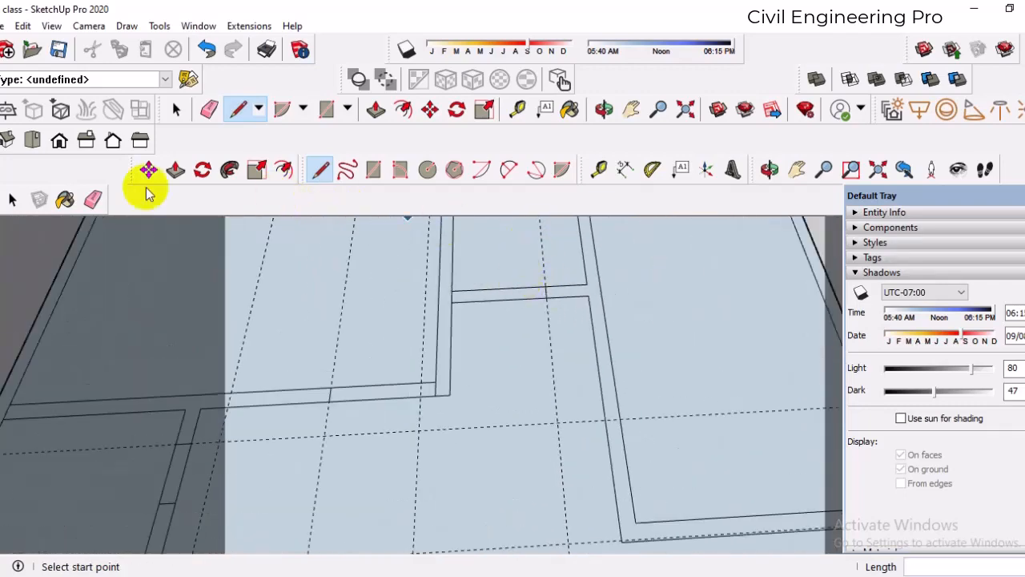
Erase all the construction guides across the floor plan
{"action": "left_click", "coordinate": [96, 200]}
{"action": "scroll", "coordinate": [340, 245], "scroll_direction": "down", "scroll_amount": 1}
{"action": "scroll", "coordinate": [470, 359], "scroll_direction": "down", "scroll_amount": 6}
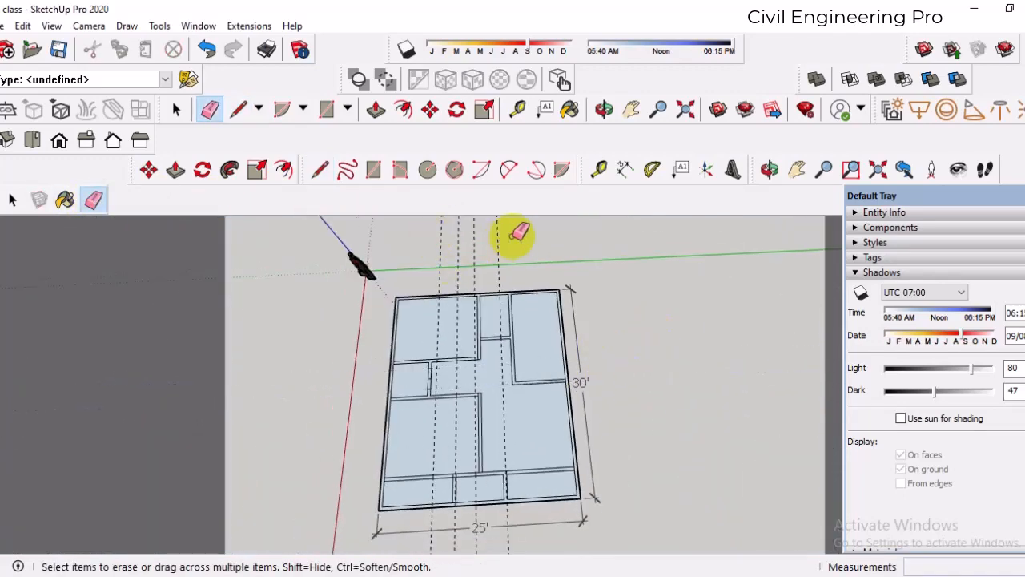
{"action": "mouse_move", "coordinate": [513, 232]}
{"action": "left_mouse_down"}
{"action": "mouse_move", "coordinate": [435, 247]}
{"action": "mouse_move", "coordinate": [471, 255]}
{"action": "left_mouse_up"}
Erase the wall edges between the marks to open doorways in the back room's front wall and the small room's partition
{"action": "scroll", "coordinate": [447, 401], "scroll_direction": "up", "scroll_amount": 5}
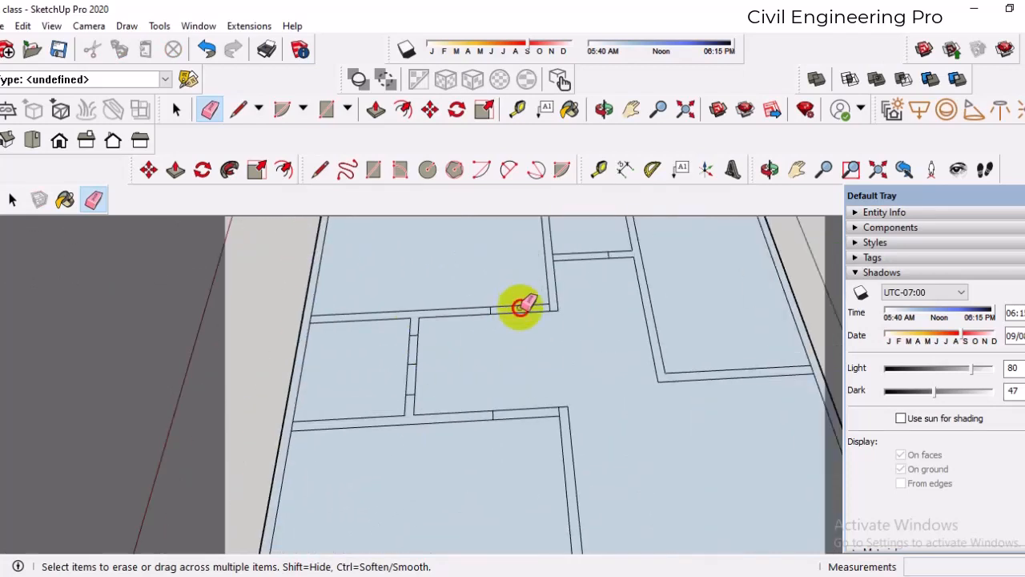
{"action": "left_click", "coordinate": [522, 310]}
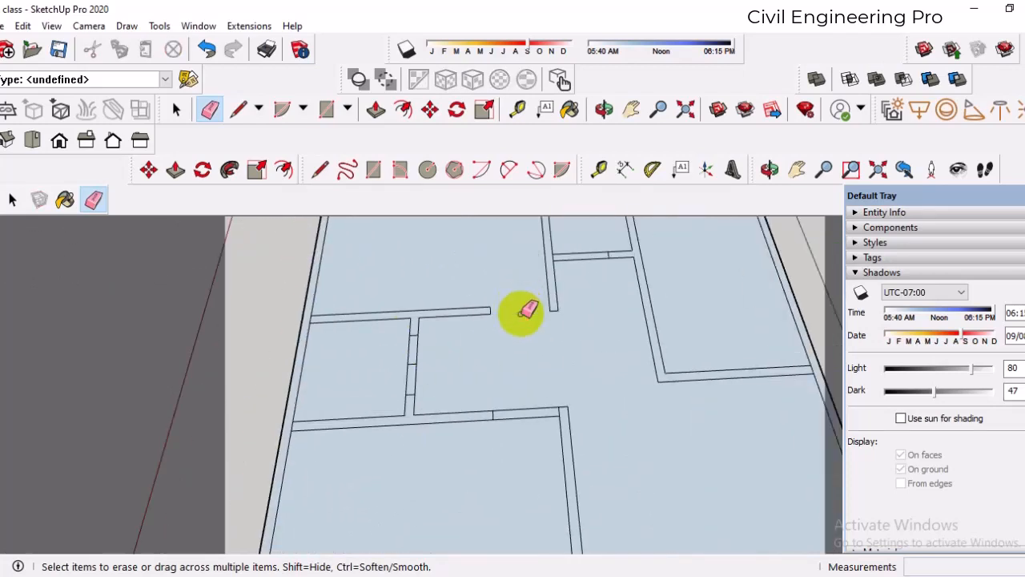
{"action": "scroll", "coordinate": [423, 357], "scroll_direction": "up", "scroll_amount": 2}
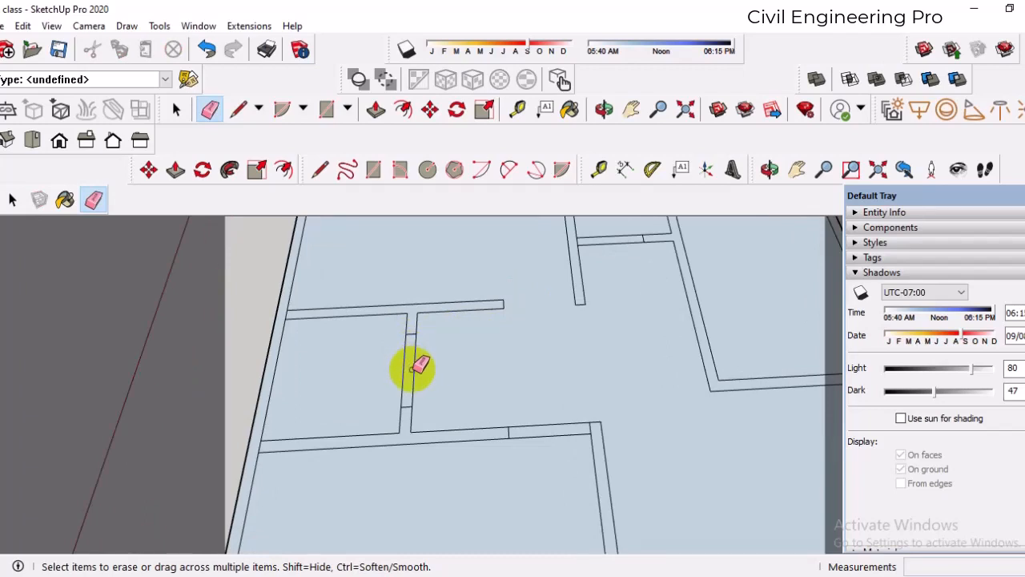
{"action": "left_click", "coordinate": [406, 366]}
{"action": "scroll", "coordinate": [460, 302], "scroll_direction": "down", "scroll_amount": 3}
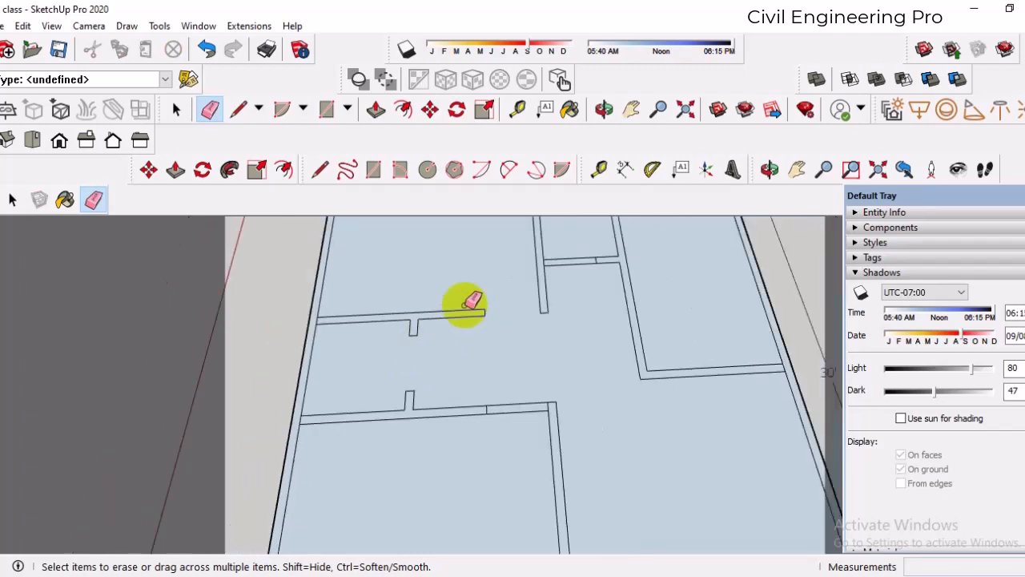
Erase the wall edges between the marks to open the doorway in the large front room's back wall
{"action": "scroll", "coordinate": [561, 385], "scroll_direction": "up", "scroll_amount": 2}
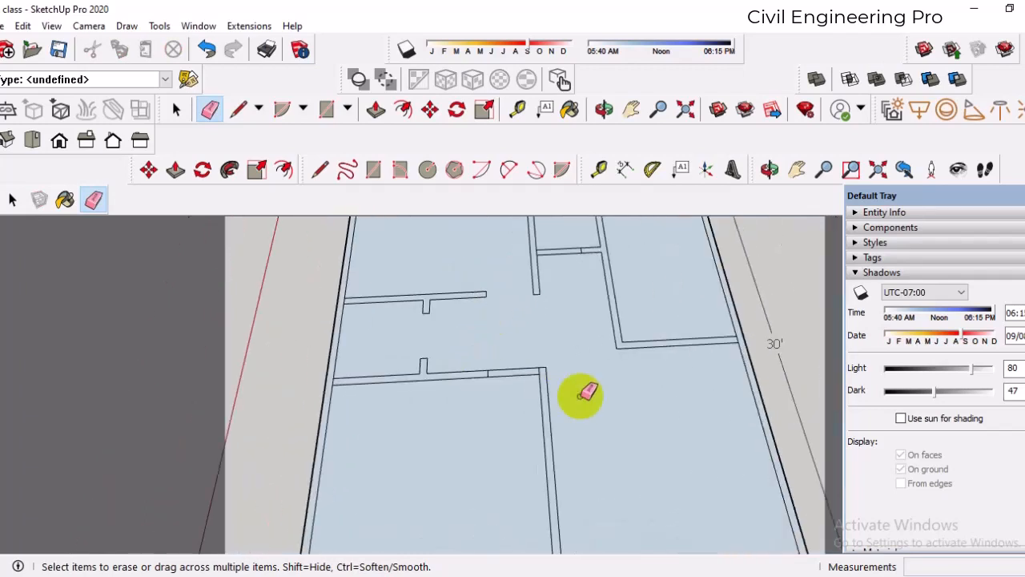
{"action": "left_click", "coordinate": [519, 370]}
{"action": "scroll", "coordinate": [537, 336], "scroll_direction": "down", "scroll_amount": 4}
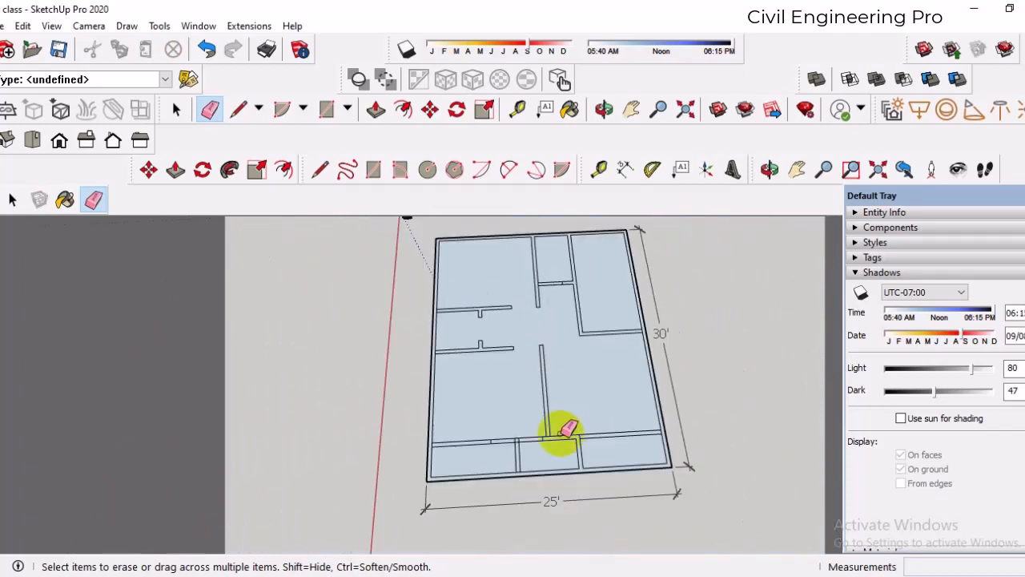
Erase the front strip's back wall edges on both sides of the strip's partition, including leftover edges at the wall junctions
{"action": "scroll", "coordinate": [545, 436], "scroll_direction": "up", "scroll_amount": 4}
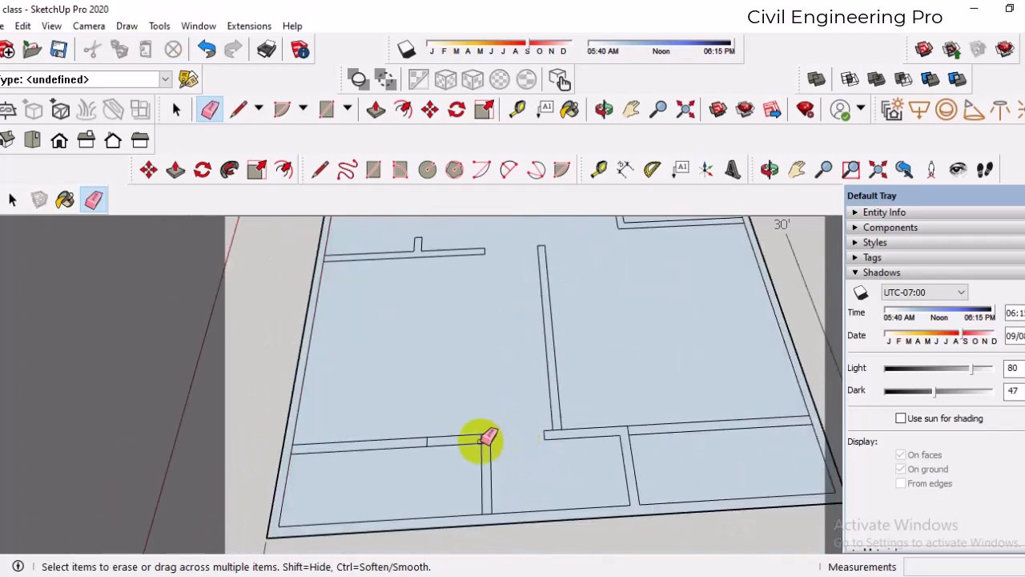
{"action": "scroll", "coordinate": [496, 434], "scroll_direction": "up", "scroll_amount": 3}
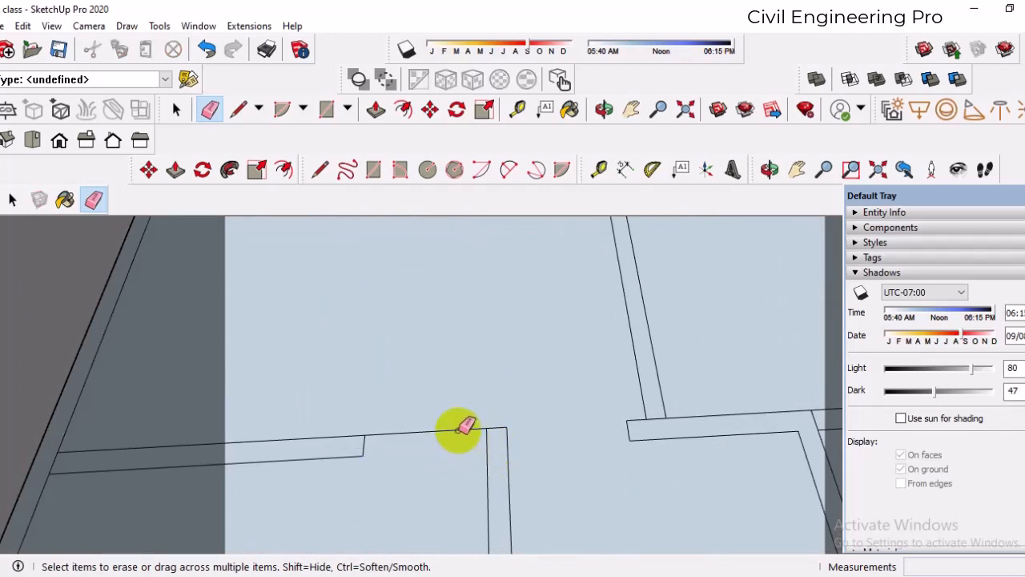
{"action": "scroll", "coordinate": [480, 417], "scroll_direction": "down", "scroll_amount": 4}
{"action": "scroll", "coordinate": [545, 397], "scroll_direction": "up", "scroll_amount": 4}
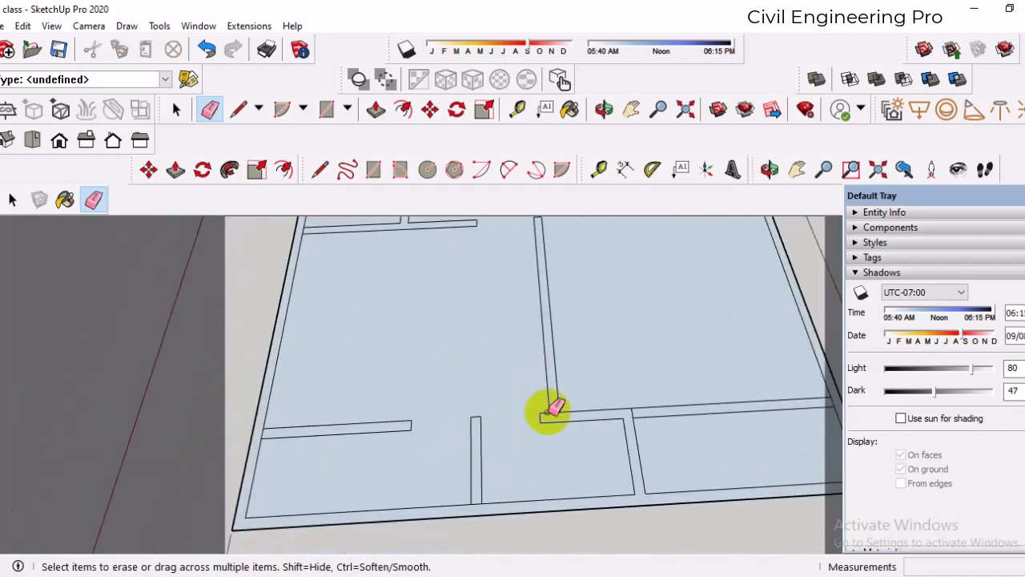
{"action": "scroll", "coordinate": [553, 409], "scroll_direction": "up", "scroll_amount": 3}
{"action": "scroll", "coordinate": [560, 404], "scroll_direction": "down", "scroll_amount": 5}
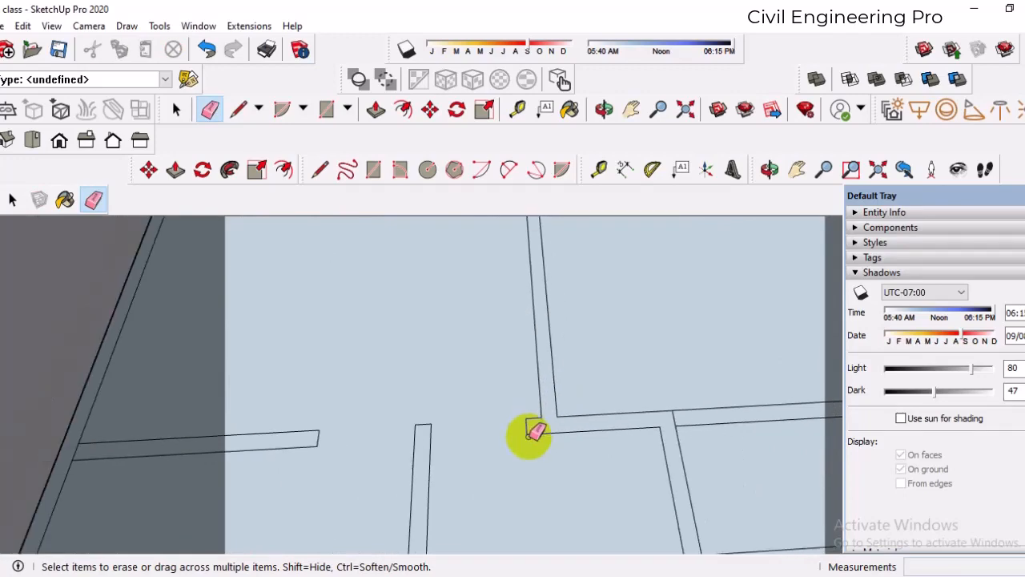
Erase the marked wall edges to open the doorway in the narrow back room's short wall
{"action": "scroll", "coordinate": [588, 313], "scroll_direction": "up", "scroll_amount": 4}
{"action": "scroll", "coordinate": [560, 233], "scroll_direction": "up", "scroll_amount": 2}
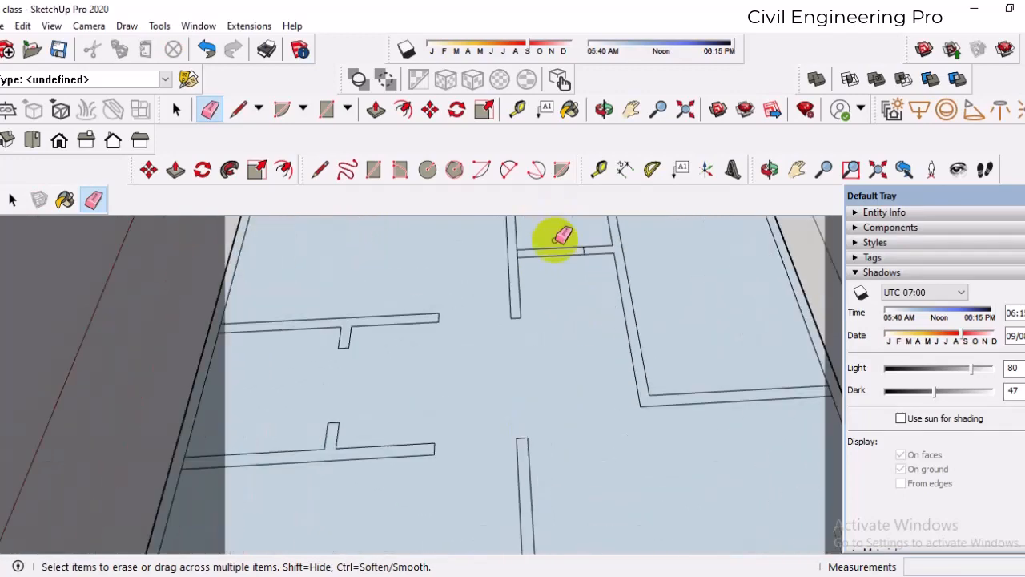
{"action": "left_click", "coordinate": [549, 250]}
{"action": "left_click", "coordinate": [550, 255]}
{"action": "scroll", "coordinate": [551, 277], "scroll_direction": "down", "scroll_amount": 5}
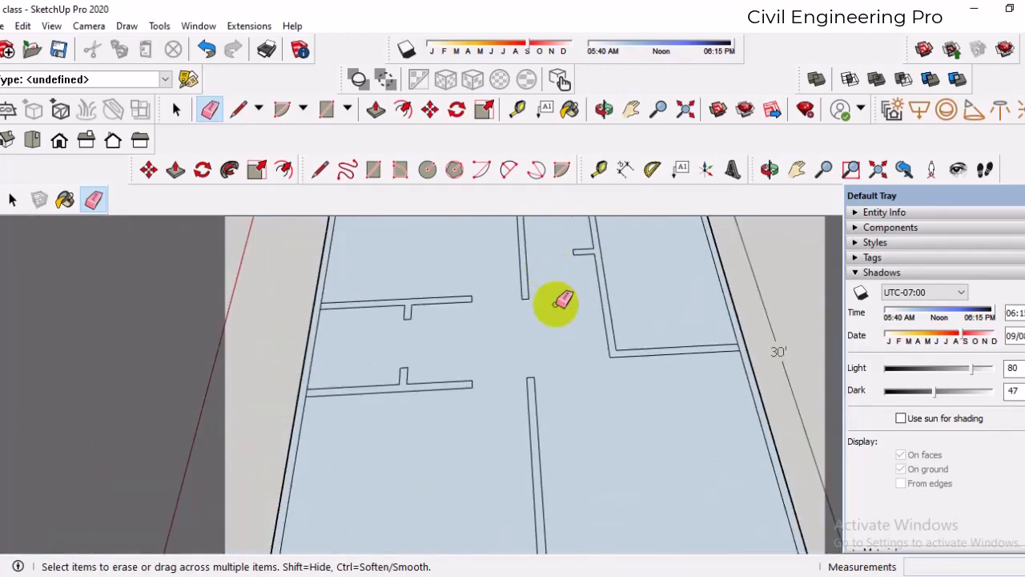
Place a guide 2'6" from the front strip partition's corner on the large front room's front wall and draw a line across the wall there
{"action": "scroll", "coordinate": [569, 312], "scroll_direction": "up", "scroll_amount": 2}
{"action": "left_click", "coordinate": [599, 169]}
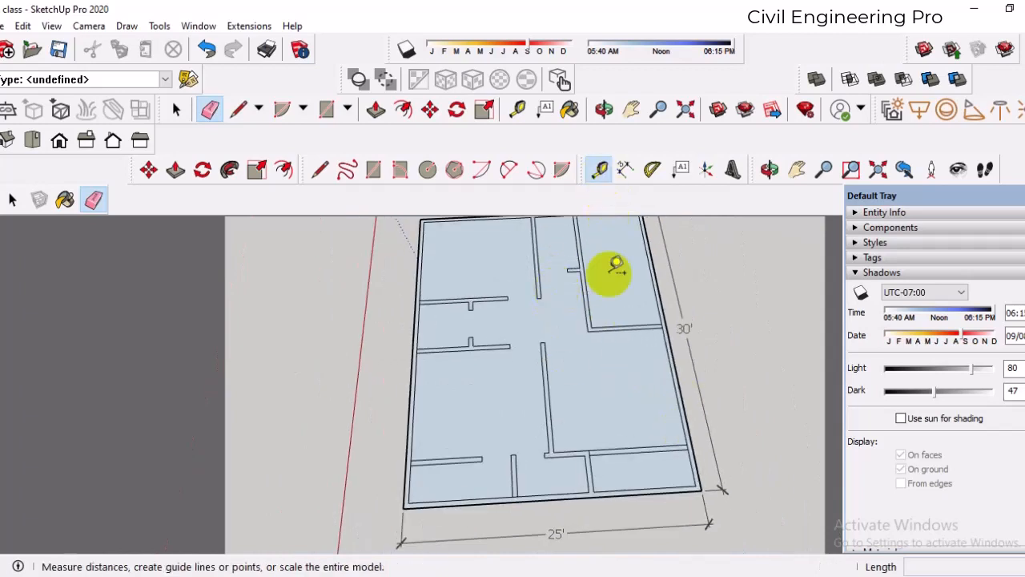
{"action": "scroll", "coordinate": [592, 377], "scroll_direction": "up", "scroll_amount": 3}
{"action": "scroll", "coordinate": [597, 448], "scroll_direction": "up", "scroll_amount": 4}
{"action": "left_click", "coordinate": [576, 467]}
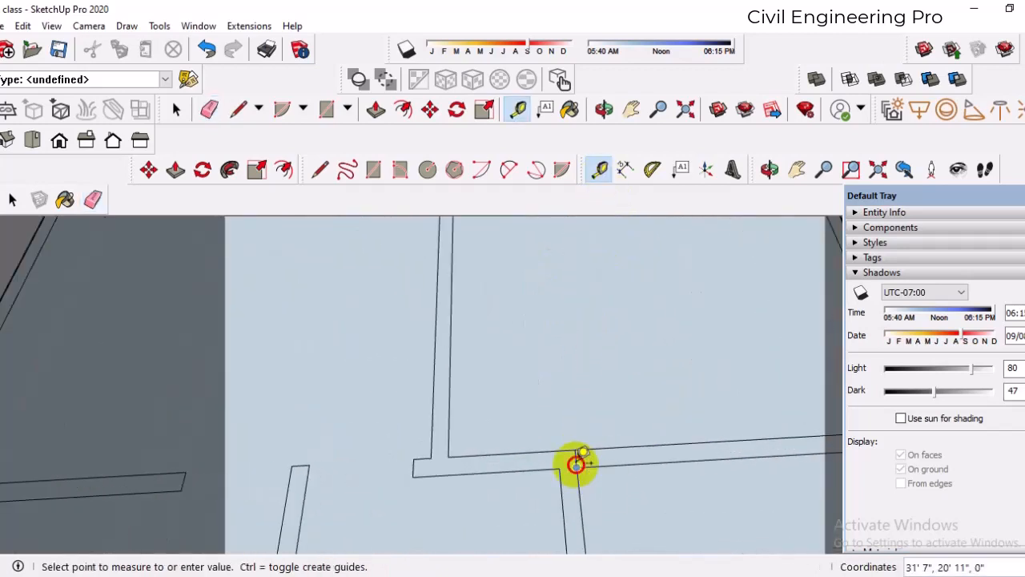
{"action": "left_click", "coordinate": [576, 467]}
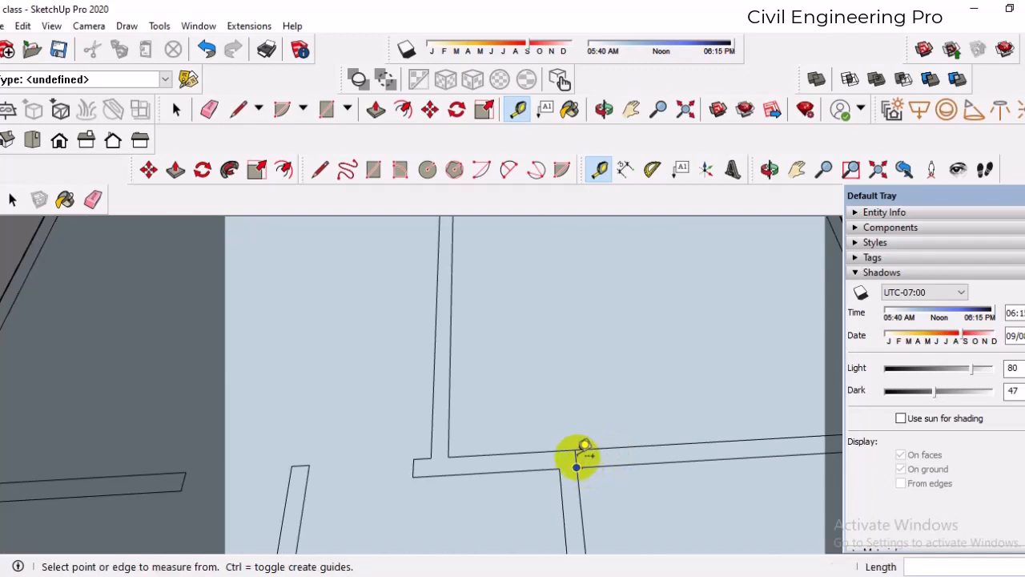
{"action": "scroll", "coordinate": [579, 461], "scroll_direction": "up", "scroll_amount": 3}
{"action": "left_click", "coordinate": [576, 457]}
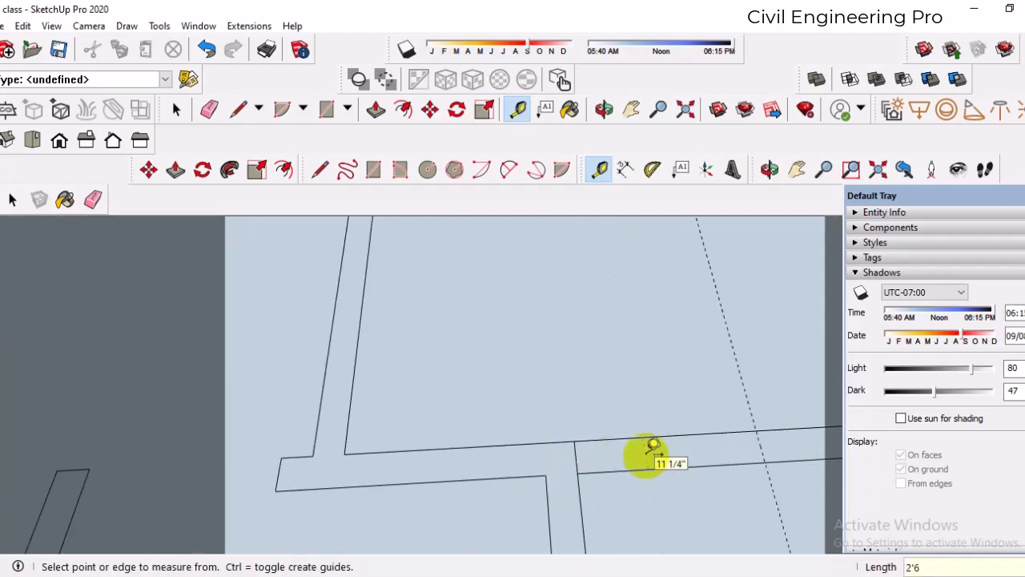
{"action": "left_click", "coordinate": [603, 170]}
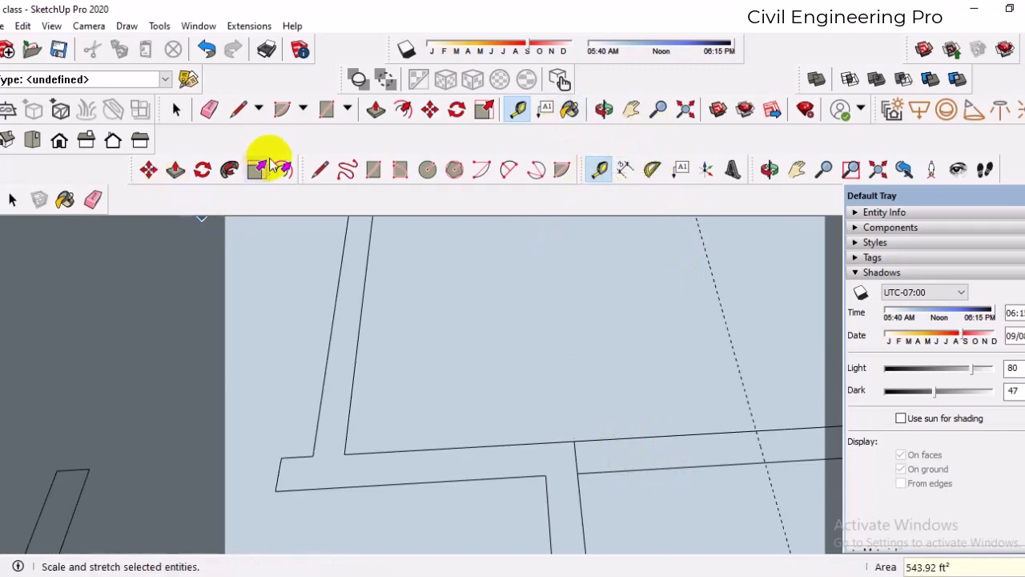
{"action": "left_click", "coordinate": [320, 169]}
{"action": "left_click", "coordinate": [756, 430]}
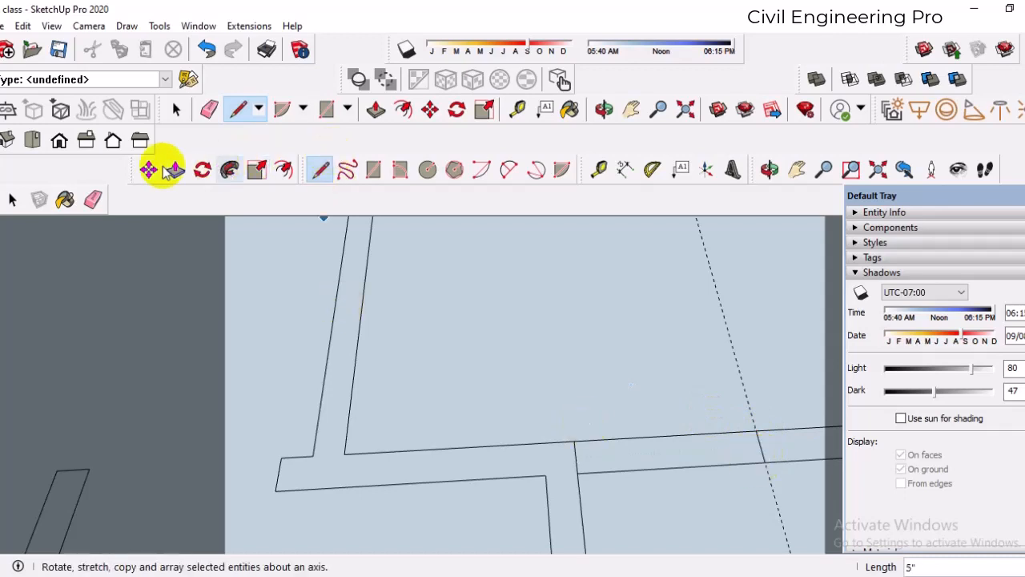
Erase both wall edges between the partition corner and the mark to open the doorway, and remove the guide
{"action": "left_click", "coordinate": [211, 109]}
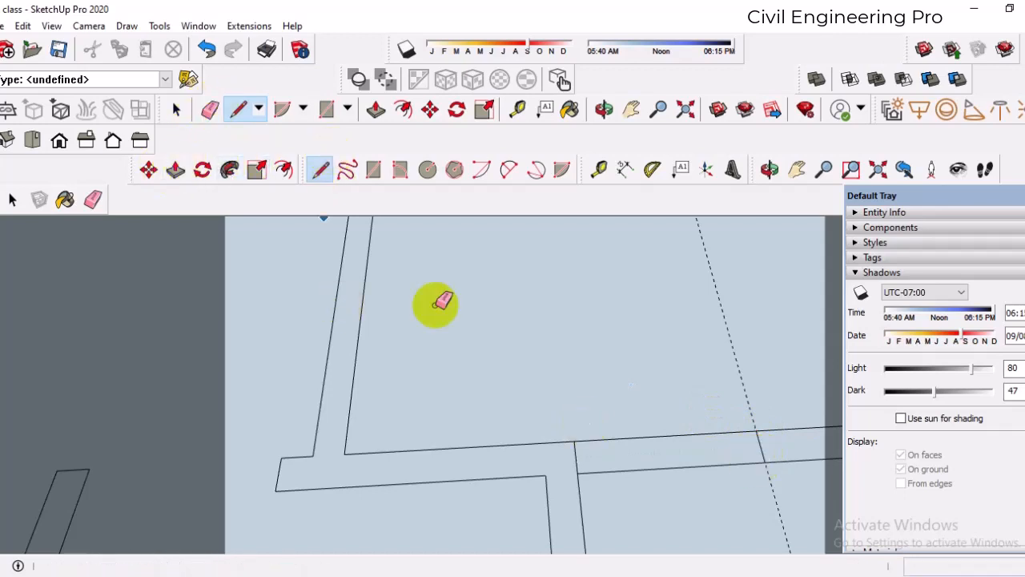
{"action": "left_click", "coordinate": [618, 437]}
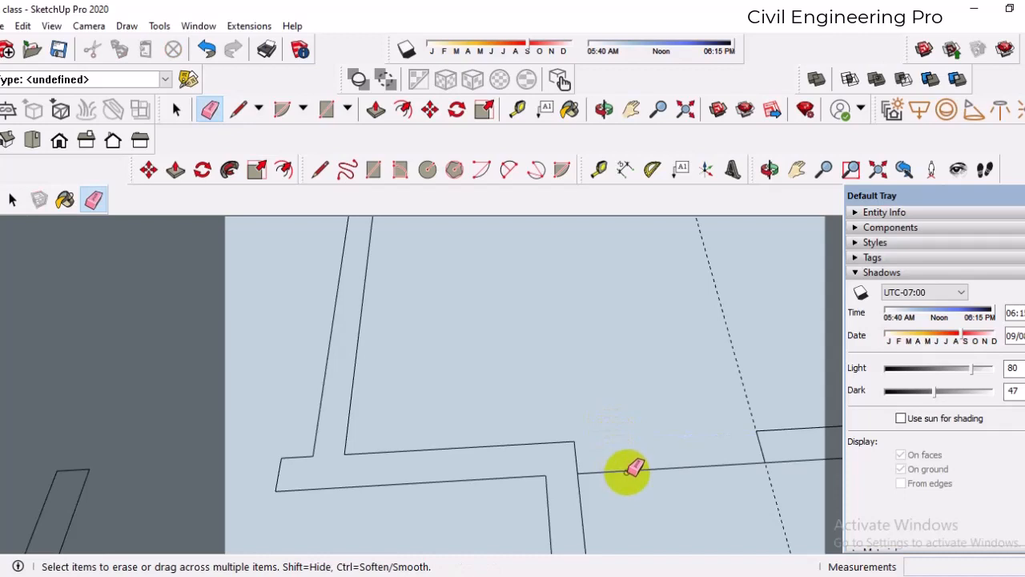
{"action": "left_click", "coordinate": [633, 468]}
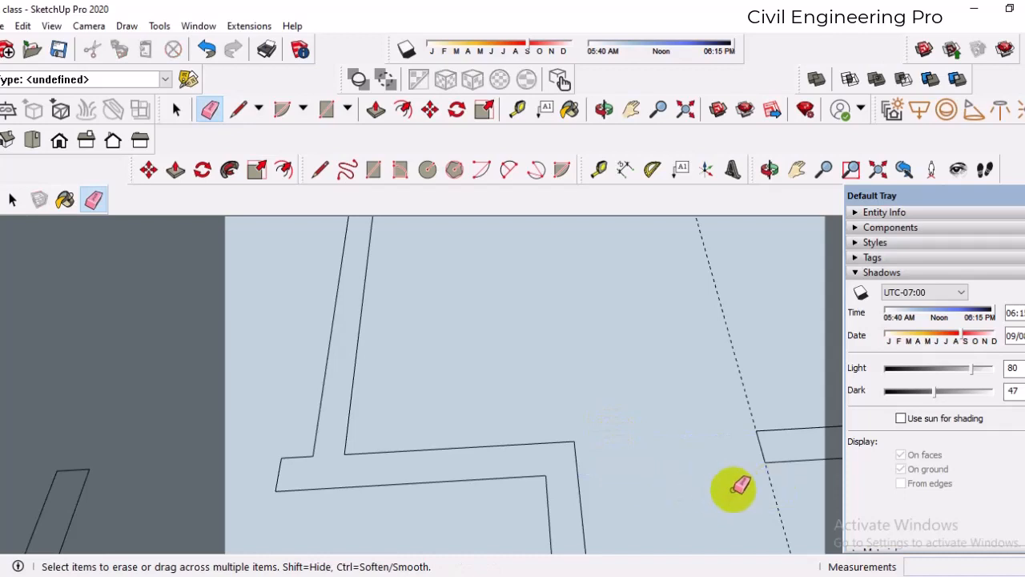
{"action": "scroll", "coordinate": [650, 440], "scroll_direction": "down", "scroll_amount": 8}
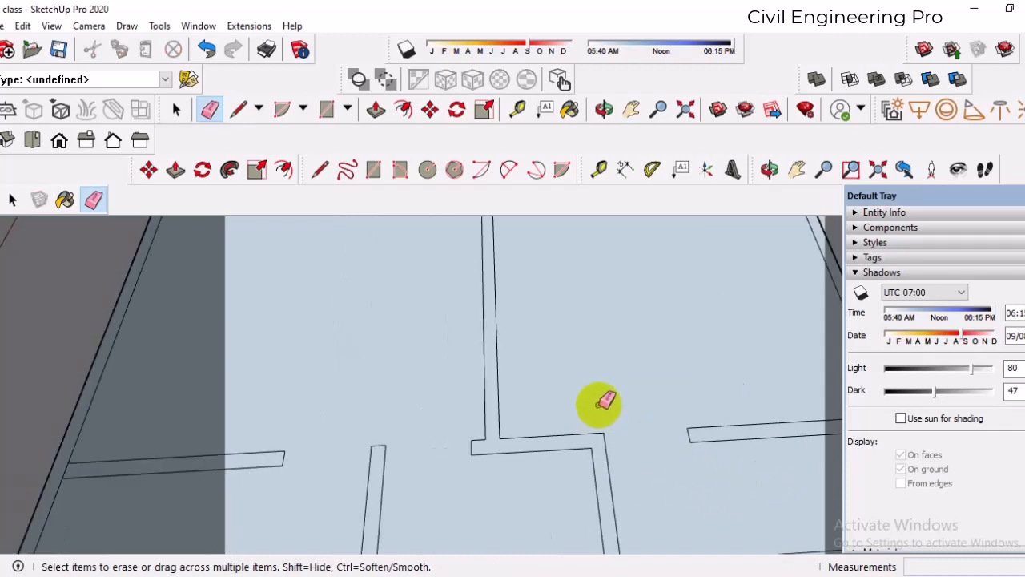
Erase the leftover junction edges where the front strip's back wall and the narrow back room's short wall meet the outer walls
{"action": "scroll", "coordinate": [360, 433], "scroll_direction": "up", "scroll_amount": 6}
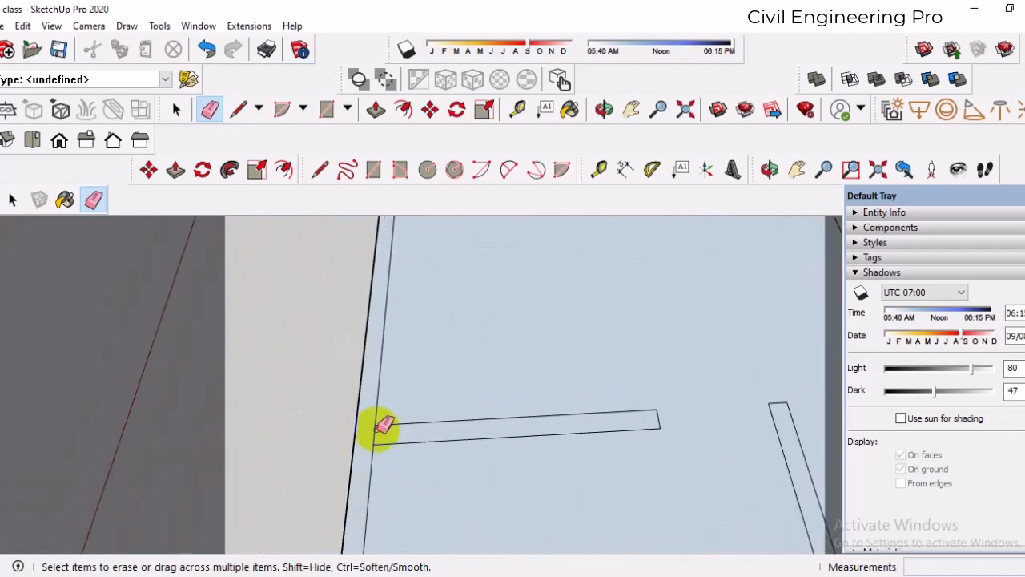
{"action": "scroll", "coordinate": [381, 429], "scroll_direction": "down", "scroll_amount": 5}
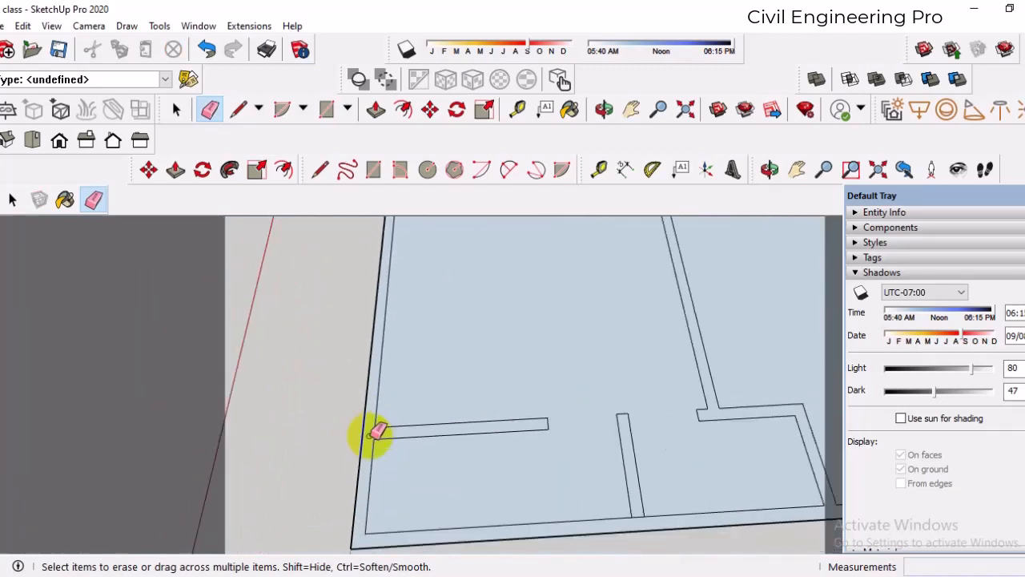
{"action": "scroll", "coordinate": [752, 407], "scroll_direction": "up", "scroll_amount": 4}
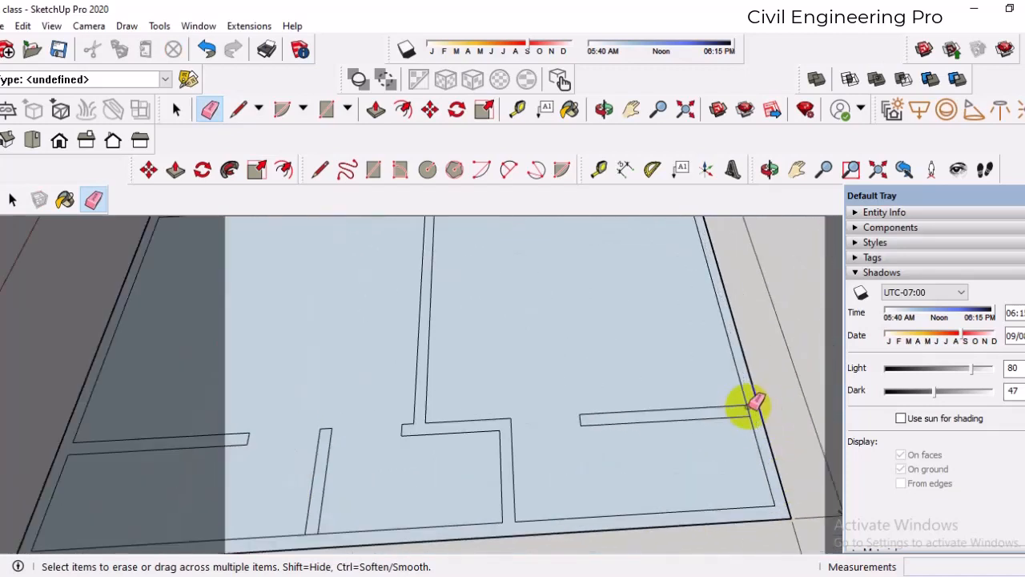
{"action": "scroll", "coordinate": [755, 512], "scroll_direction": "down", "scroll_amount": 5}
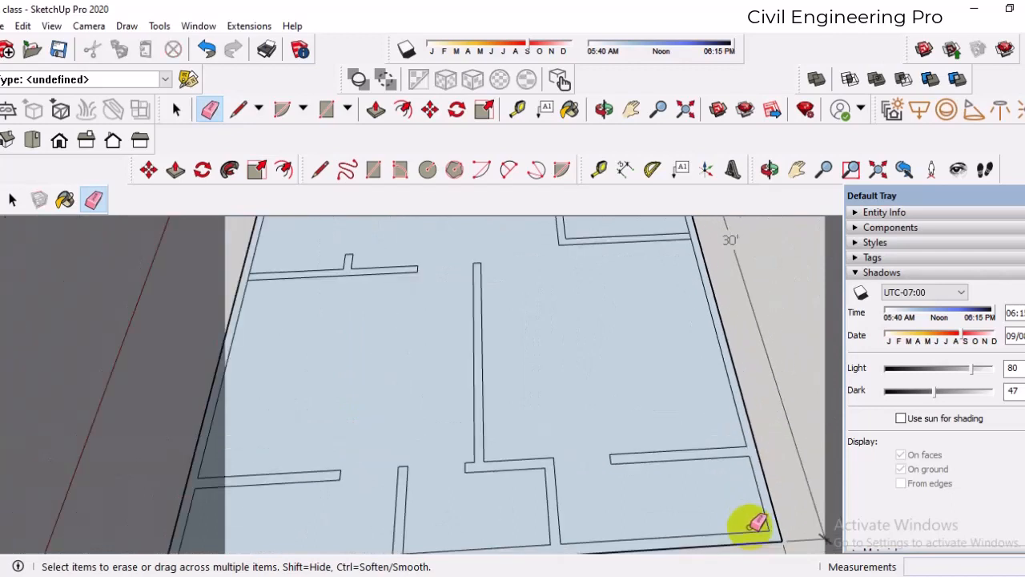
{"action": "scroll", "coordinate": [689, 289], "scroll_direction": "up", "scroll_amount": 4}
{"action": "scroll", "coordinate": [709, 284], "scroll_direction": "up", "scroll_amount": 2}
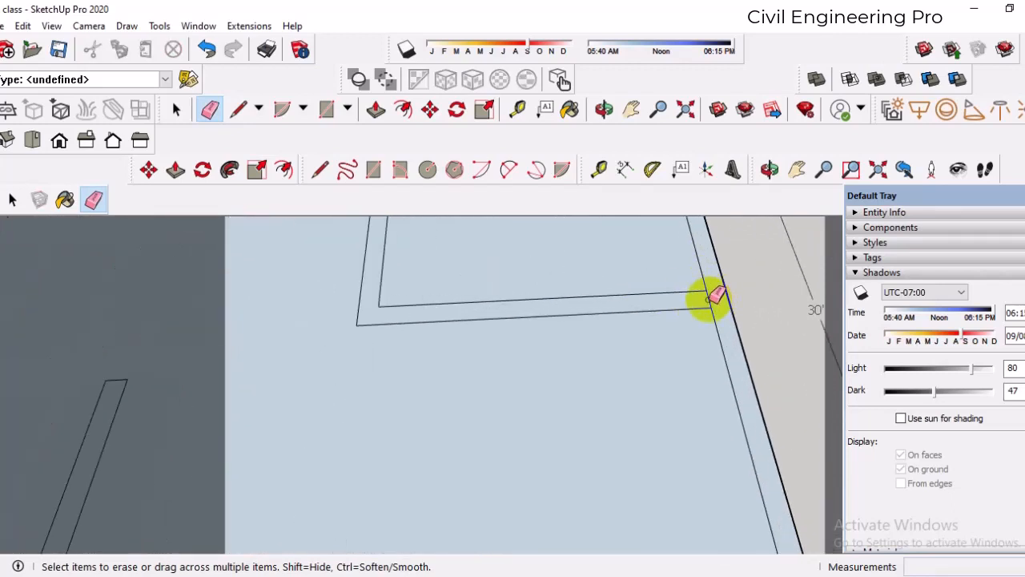
{"action": "scroll", "coordinate": [713, 385], "scroll_direction": "down", "scroll_amount": 6}
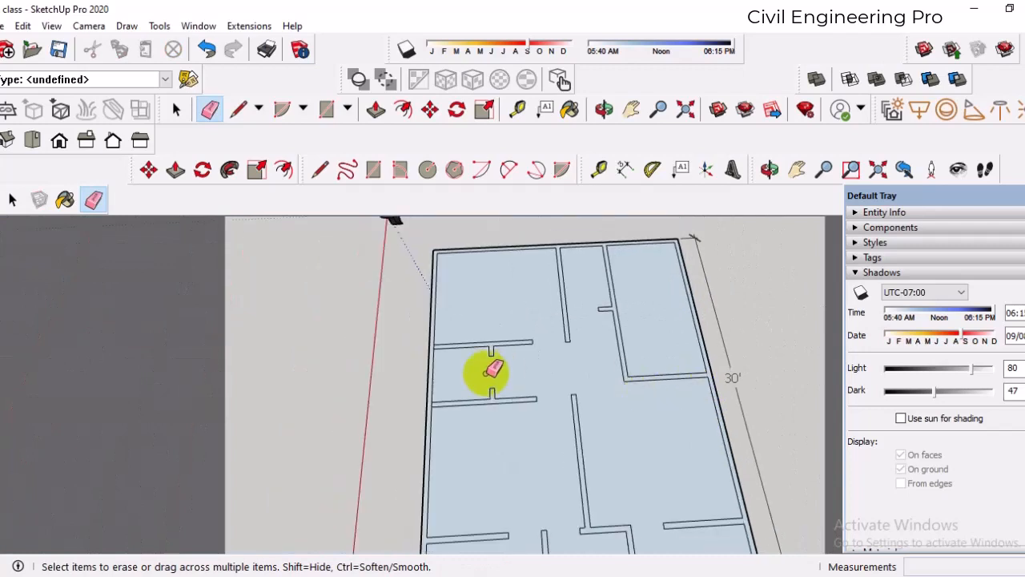
Erase the leftover junction edges where the small room's walls meet the outer side wall and the back partitions meet the rear wall
{"action": "scroll", "coordinate": [424, 344], "scroll_direction": "up", "scroll_amount": 5}
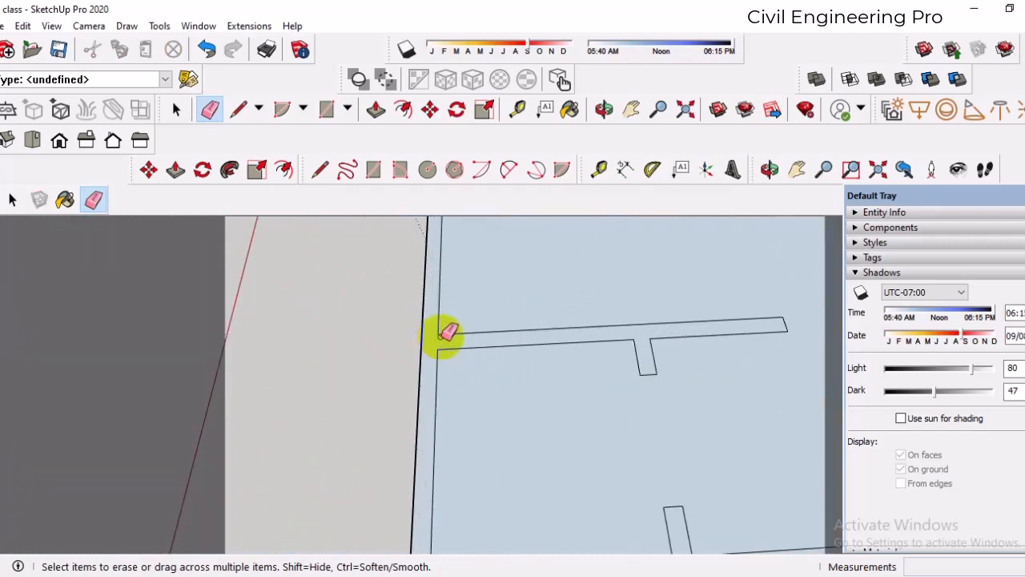
{"action": "scroll", "coordinate": [448, 332], "scroll_direction": "down", "scroll_amount": 2}
{"action": "scroll", "coordinate": [432, 493], "scroll_direction": "up", "scroll_amount": 2}
{"action": "scroll", "coordinate": [433, 493], "scroll_direction": "down", "scroll_amount": 3}
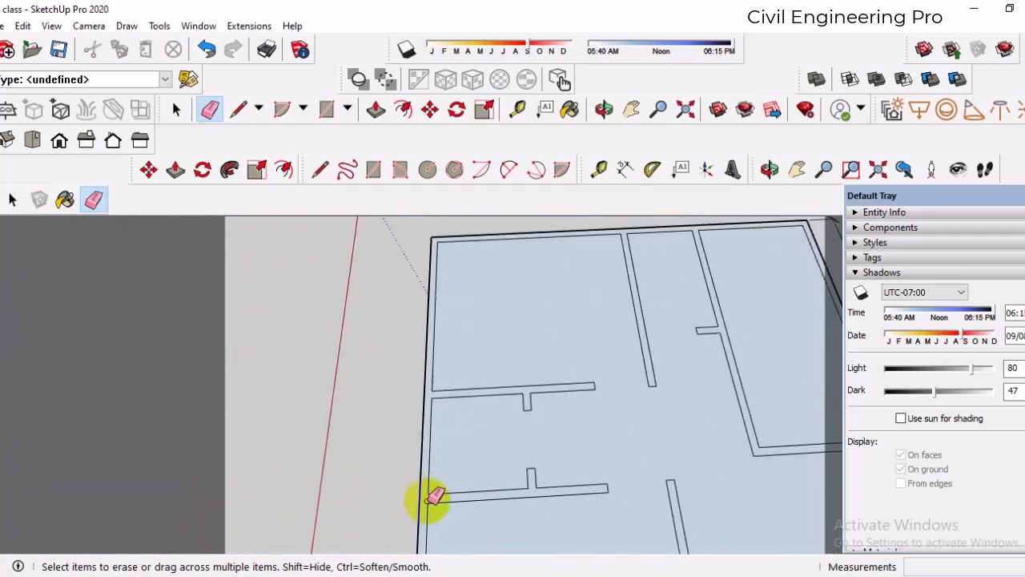
{"action": "scroll", "coordinate": [687, 291], "scroll_direction": "up", "scroll_amount": 2}
{"action": "scroll", "coordinate": [725, 303], "scroll_direction": "up", "scroll_amount": 2}
{"action": "scroll", "coordinate": [609, 297], "scroll_direction": "down", "scroll_amount": 3}
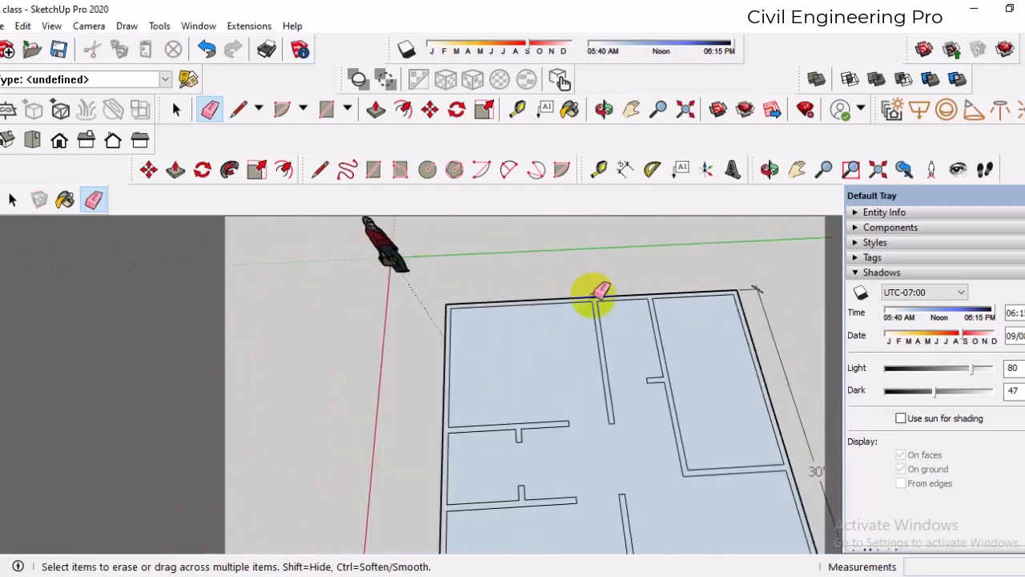
{"action": "scroll", "coordinate": [648, 366], "scroll_direction": "up", "scroll_amount": 3}
{"action": "scroll", "coordinate": [623, 316], "scroll_direction": "down", "scroll_amount": 3}
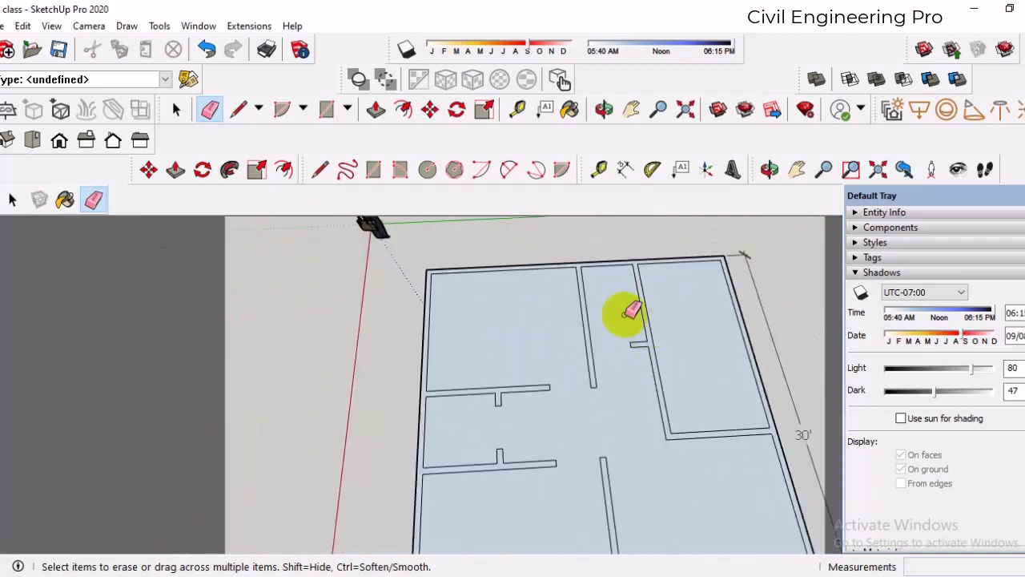
{"action": "scroll", "coordinate": [622, 348], "scroll_direction": "up", "scroll_amount": 2}
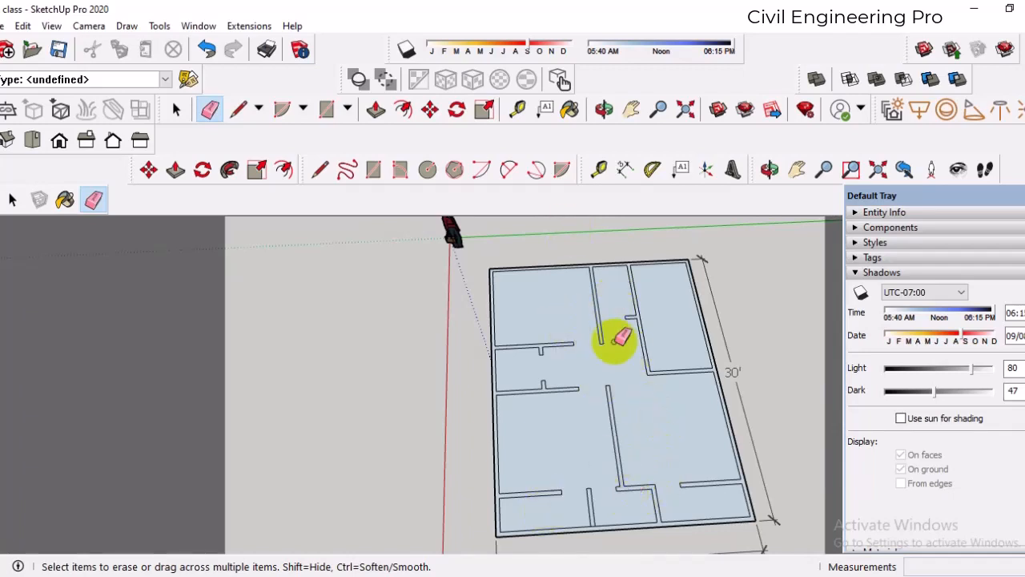
Examine the complete floor plan from several angles, checking the walls, door openings and remaining junctions
{"action": "scroll", "coordinate": [609, 505], "scroll_direction": "up", "scroll_amount": 2}
{"action": "middle_click_drag", "start_coordinate": [617, 479], "coordinate": [606, 447]}
{"action": "scroll", "coordinate": [610, 445], "scroll_direction": "down", "scroll_amount": 2}
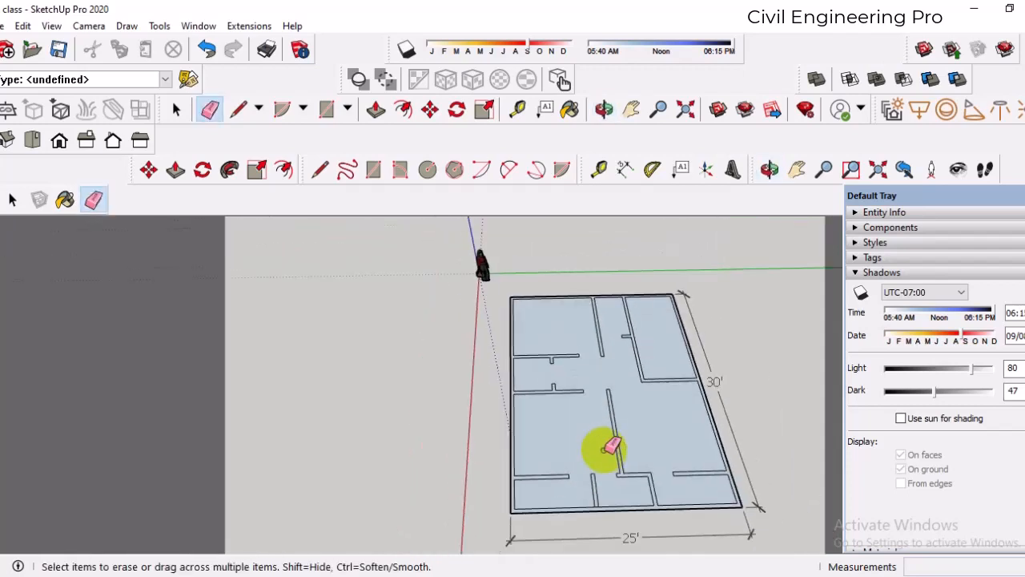
{"action": "scroll", "coordinate": [592, 417], "scroll_direction": "up", "scroll_amount": 1}
{"action": "scroll", "coordinate": [591, 393], "scroll_direction": "down", "scroll_amount": 1}
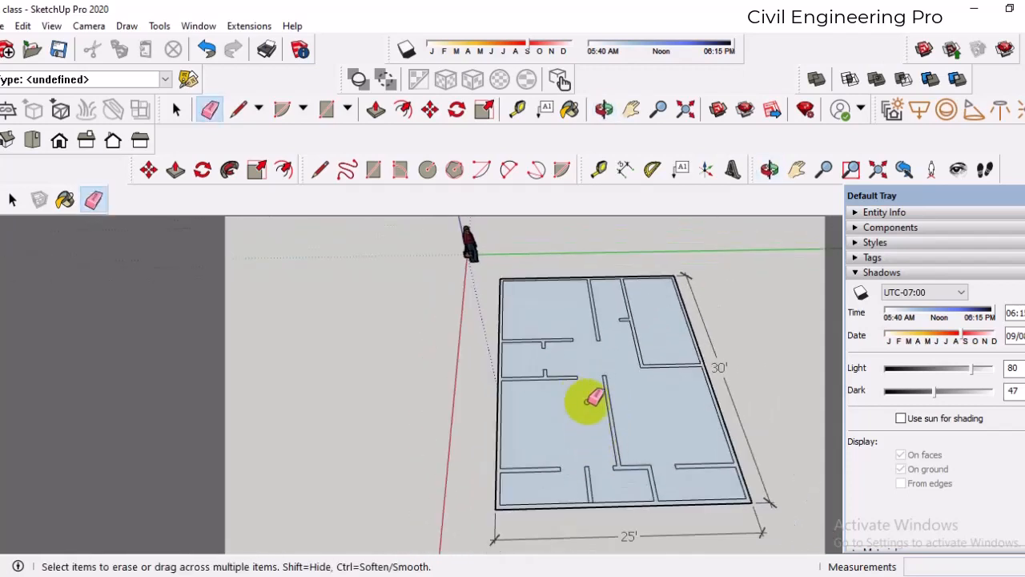
{"action": "middle_click_drag", "start_coordinate": [590, 393], "coordinate": [561, 414]}
{"action": "scroll", "coordinate": [605, 392], "scroll_direction": "up", "scroll_amount": 2}
{"action": "scroll", "coordinate": [590, 393], "scroll_direction": "down", "scroll_amount": 2}
{"action": "scroll", "coordinate": [603, 405], "scroll_direction": "up", "scroll_amount": 1}
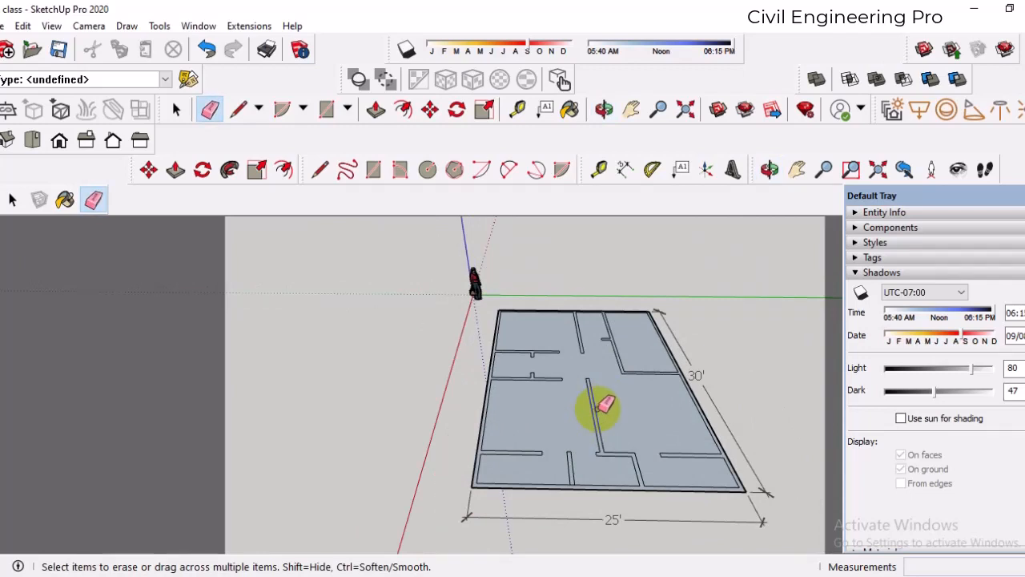
{"action": "scroll", "coordinate": [602, 406], "scroll_direction": "down", "scroll_amount": 1}
{"action": "middle_click_drag", "start_coordinate": [604, 407], "coordinate": [609, 439]}
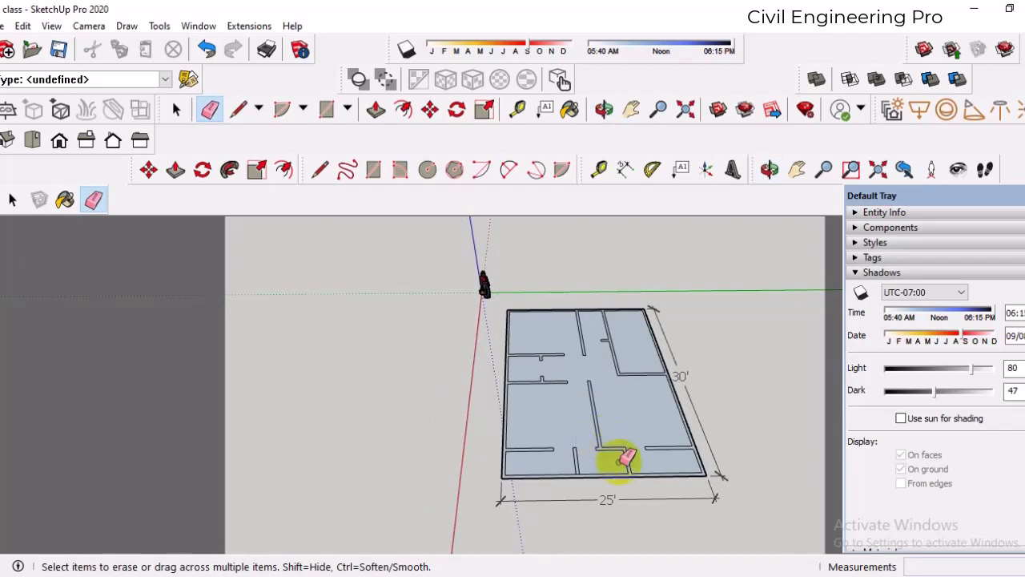
Erase the leftover edge where the front strip's freestanding partition meets the front outer wall
{"action": "scroll", "coordinate": [625, 459], "scroll_direction": "up", "scroll_amount": 4}
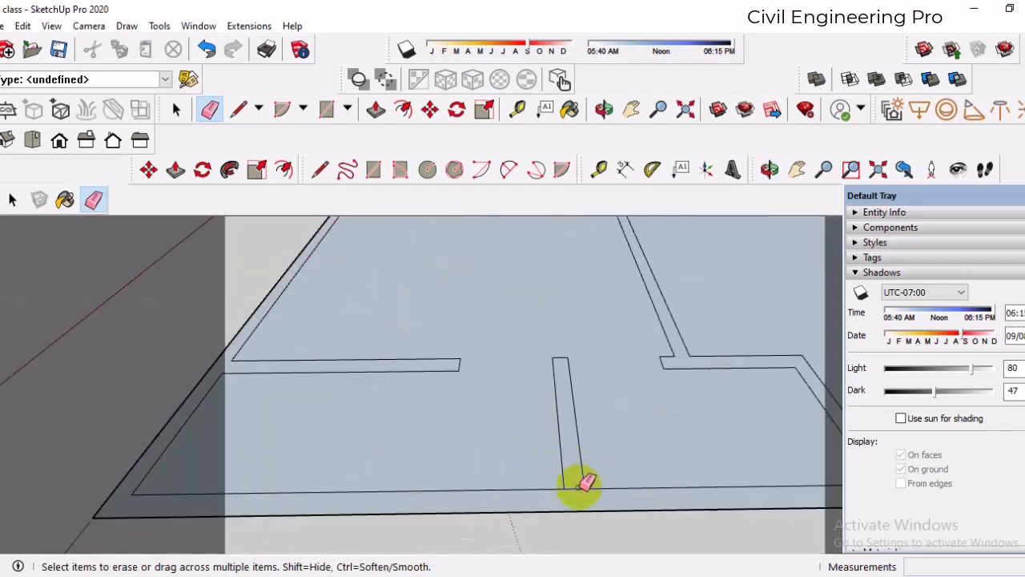